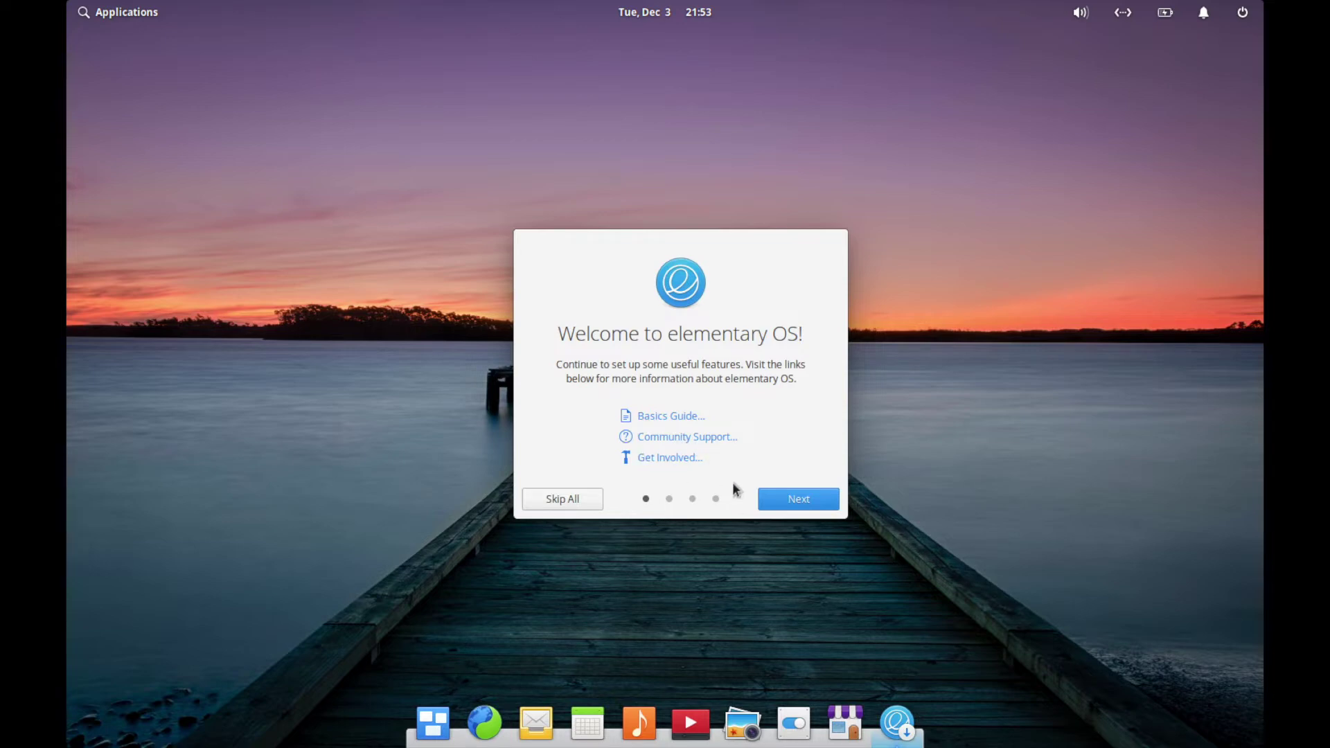
Step: Step through the Welcome, Housekeeping and Get Some Apps pages, leaving auto-delete off, then Get Started
{"action": "left_click", "coordinate": [796, 504]}
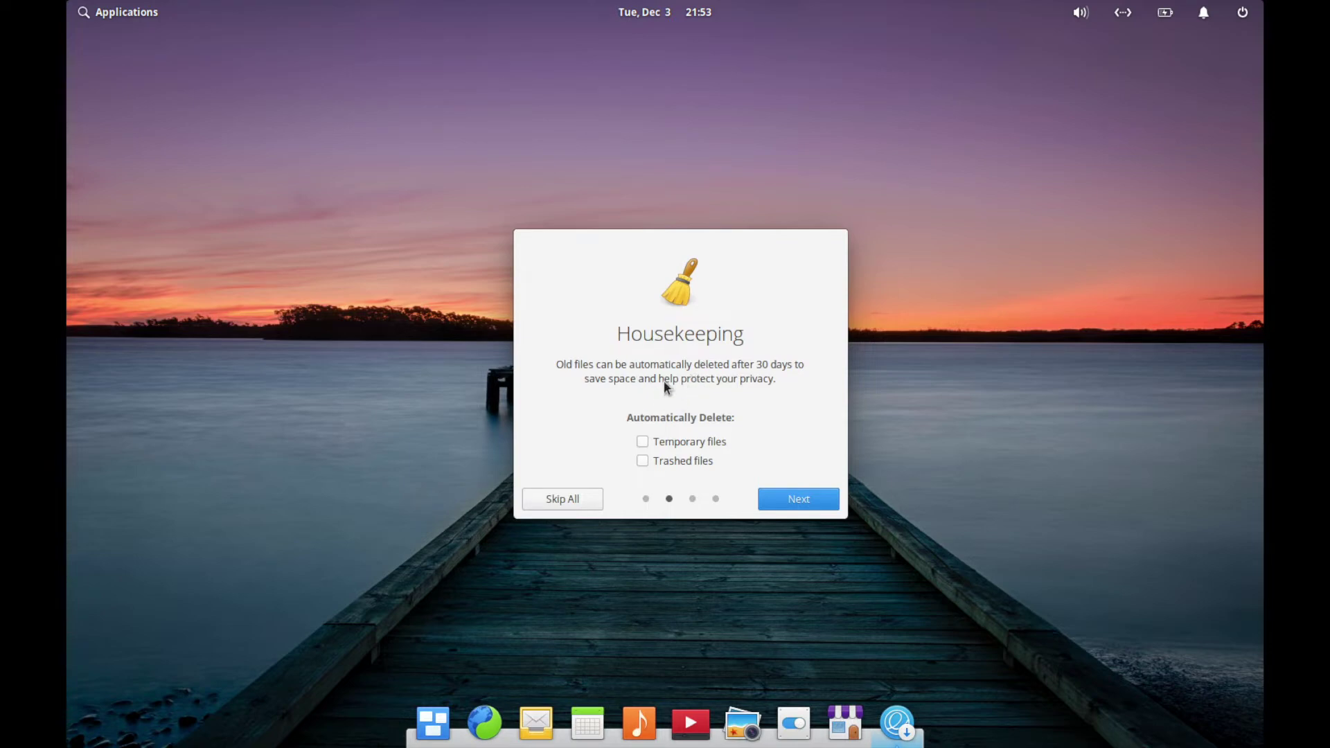
{"action": "left_click", "coordinate": [787, 499]}
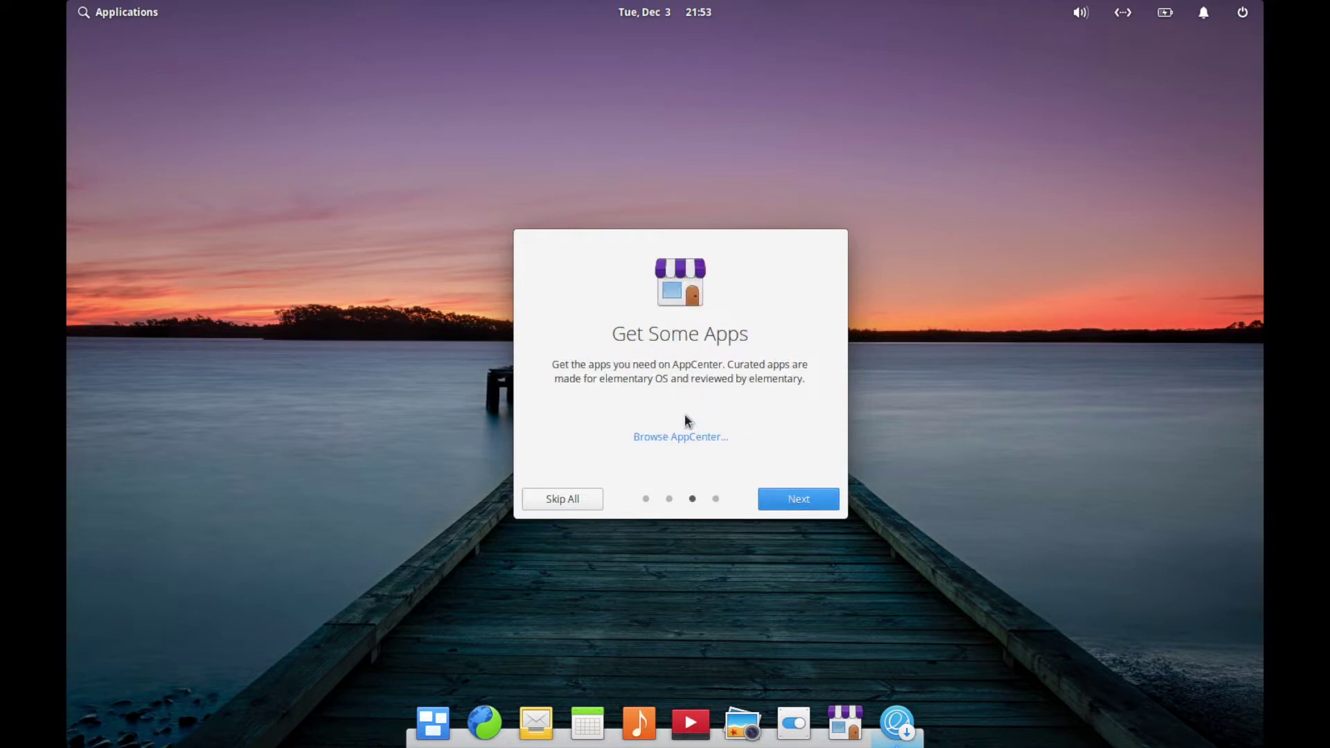
{"action": "left_click", "coordinate": [783, 494]}
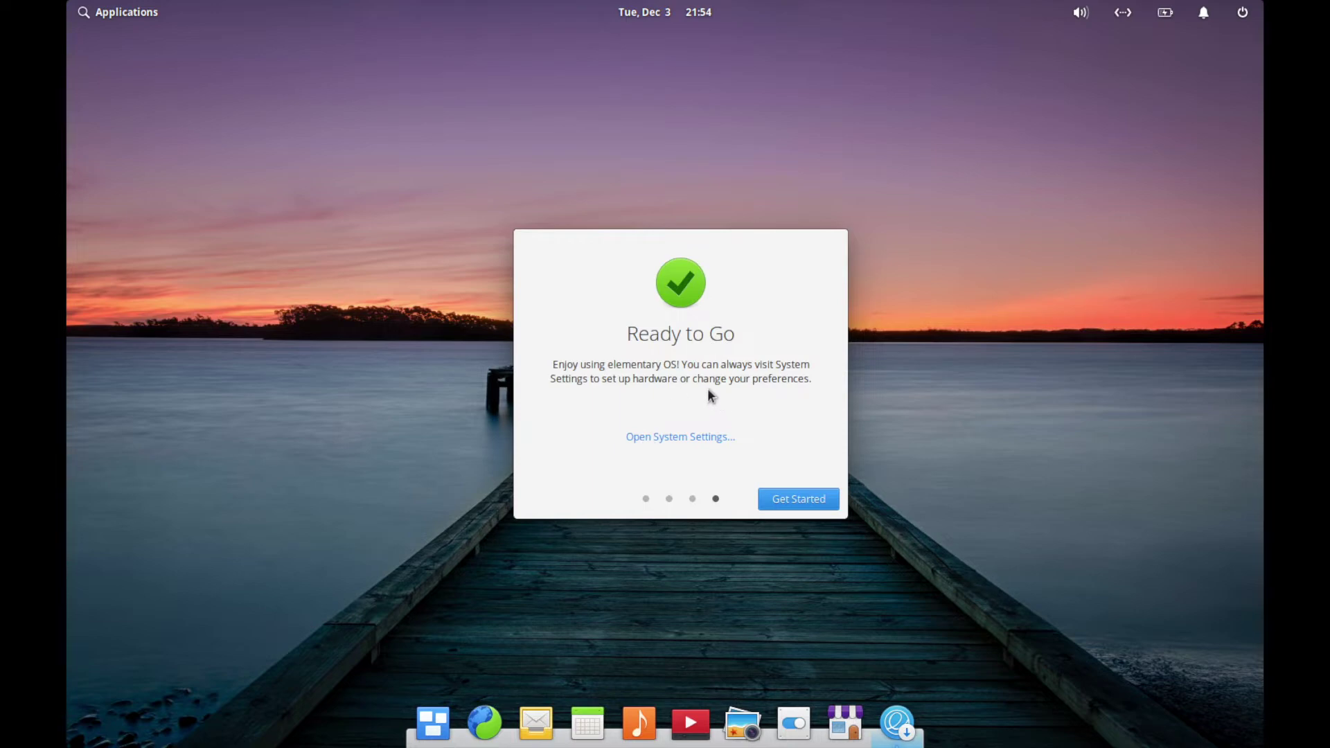
{"action": "left_click", "coordinate": [785, 499]}
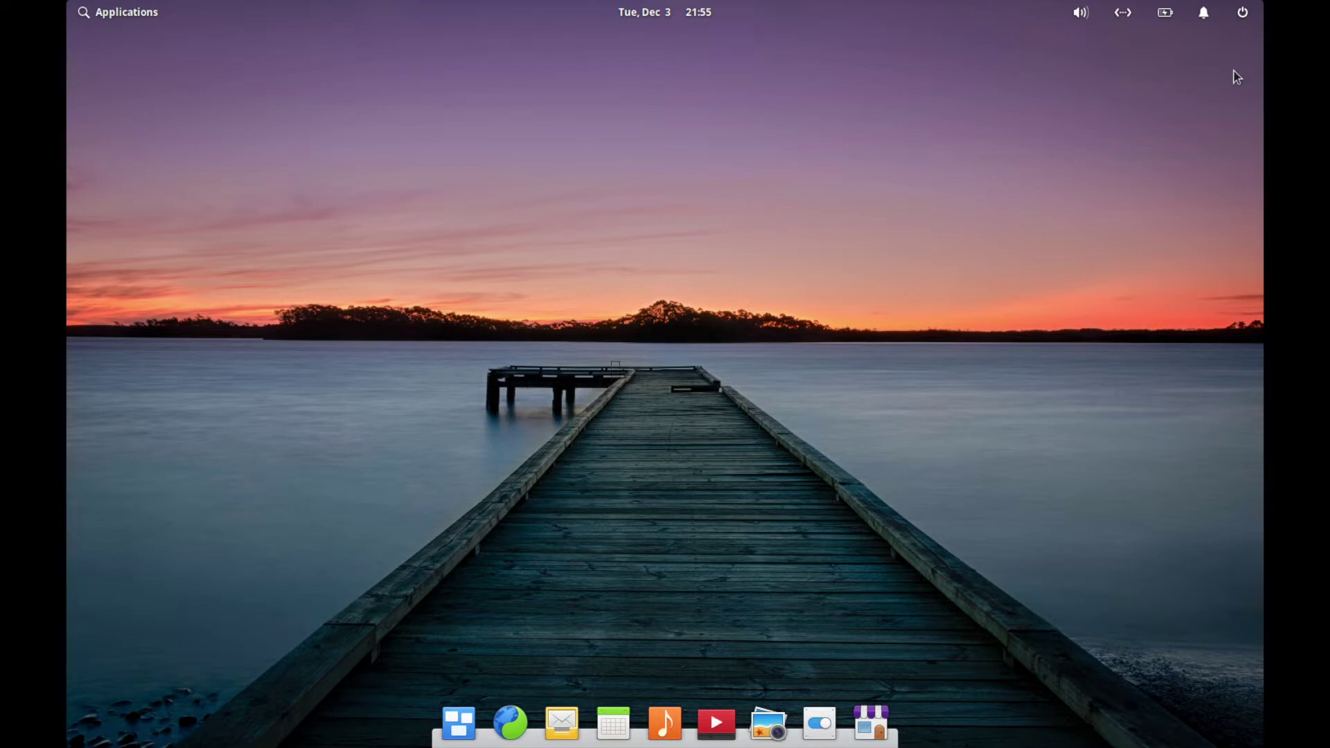
{"action": "left_click", "coordinate": [1243, 13]}
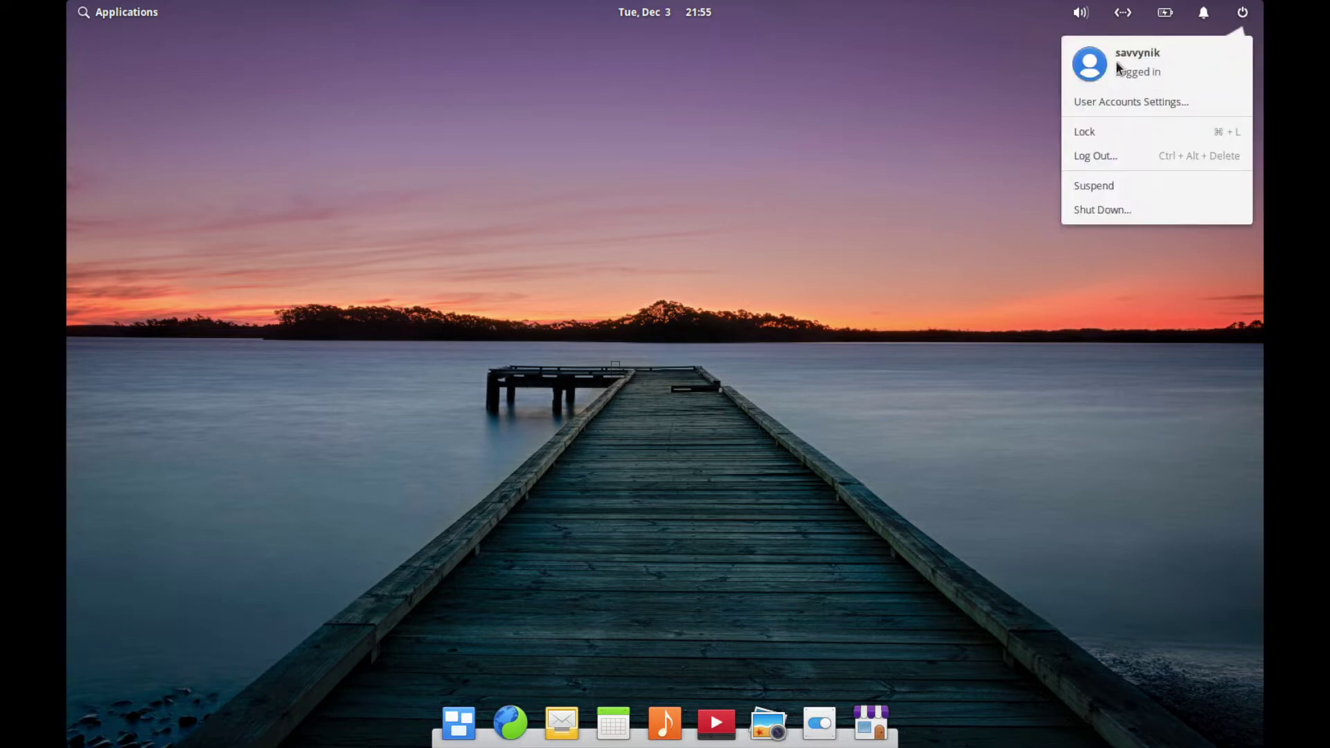
{"action": "left_click", "coordinate": [1095, 156]}
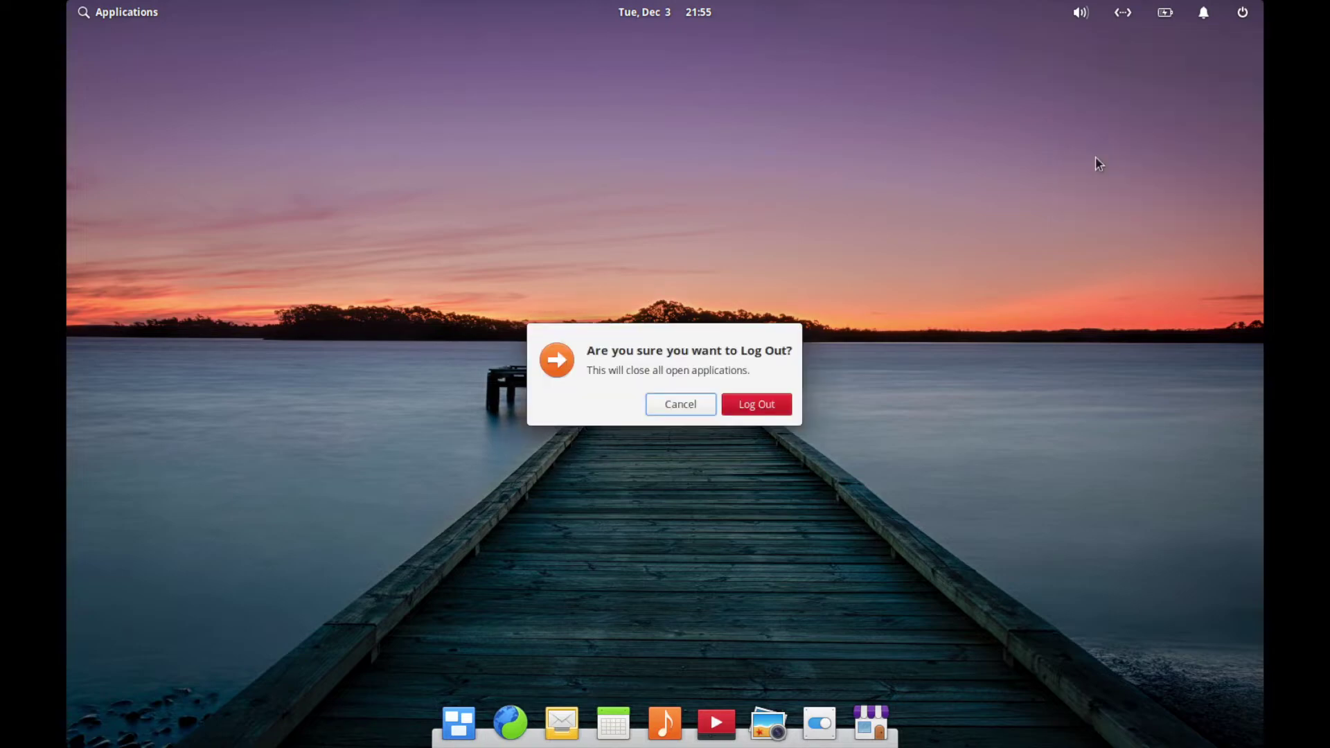
{"action": "left_click", "coordinate": [757, 402]}
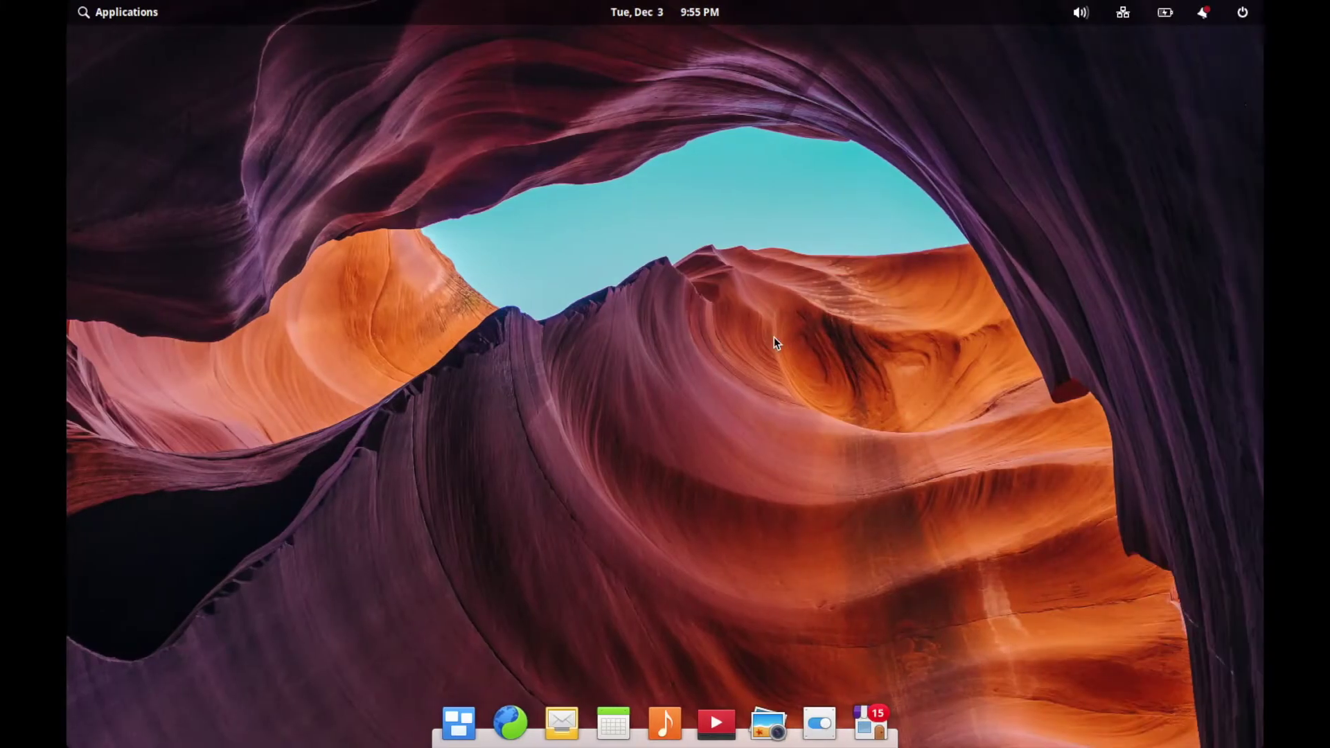
{"action": "left_click", "coordinate": [1243, 15]}
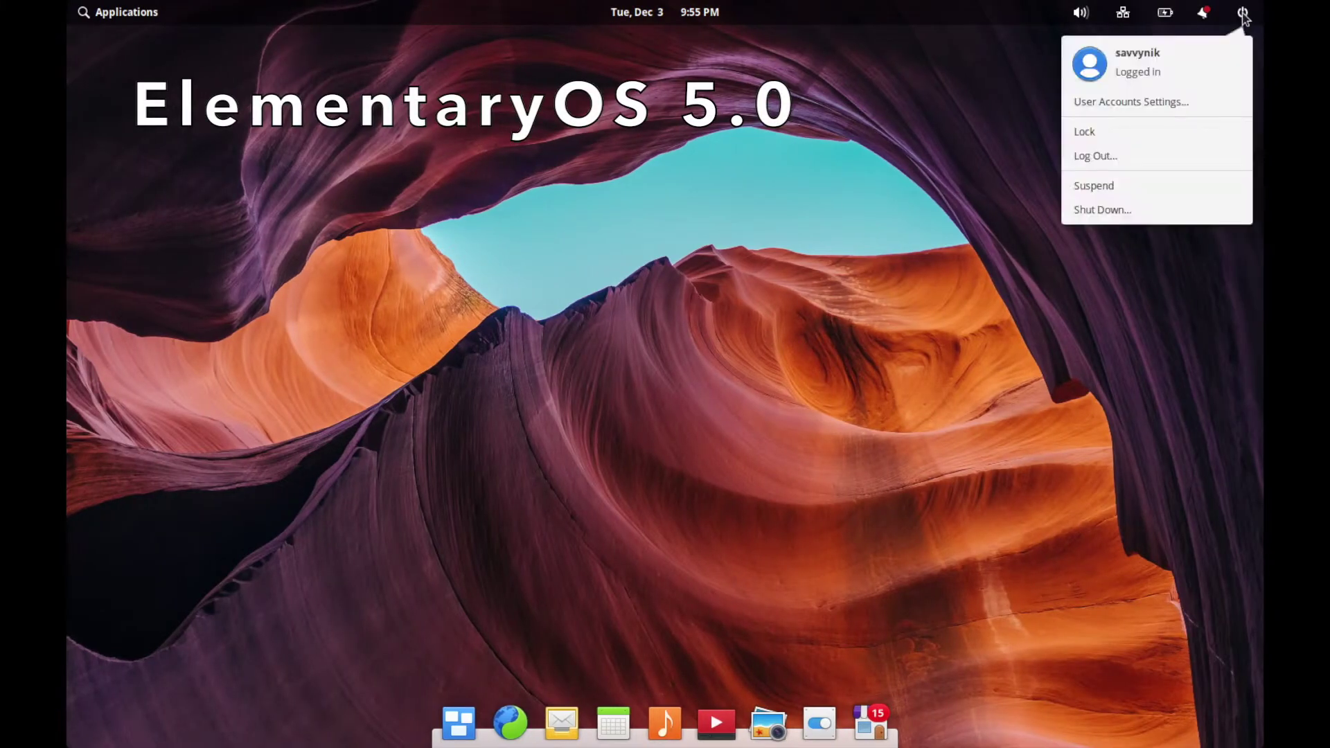
{"action": "left_click", "coordinate": [1104, 157]}
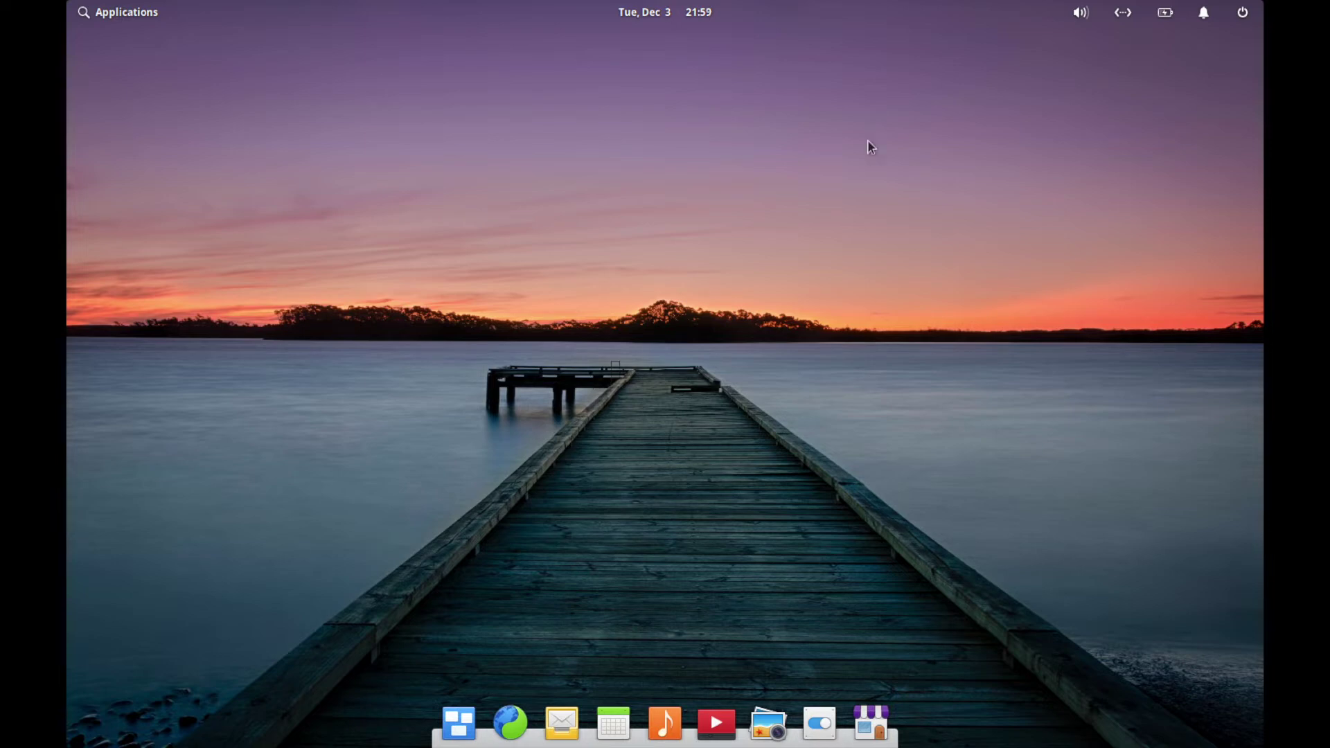
{"action": "left_click", "coordinate": [1124, 14]}
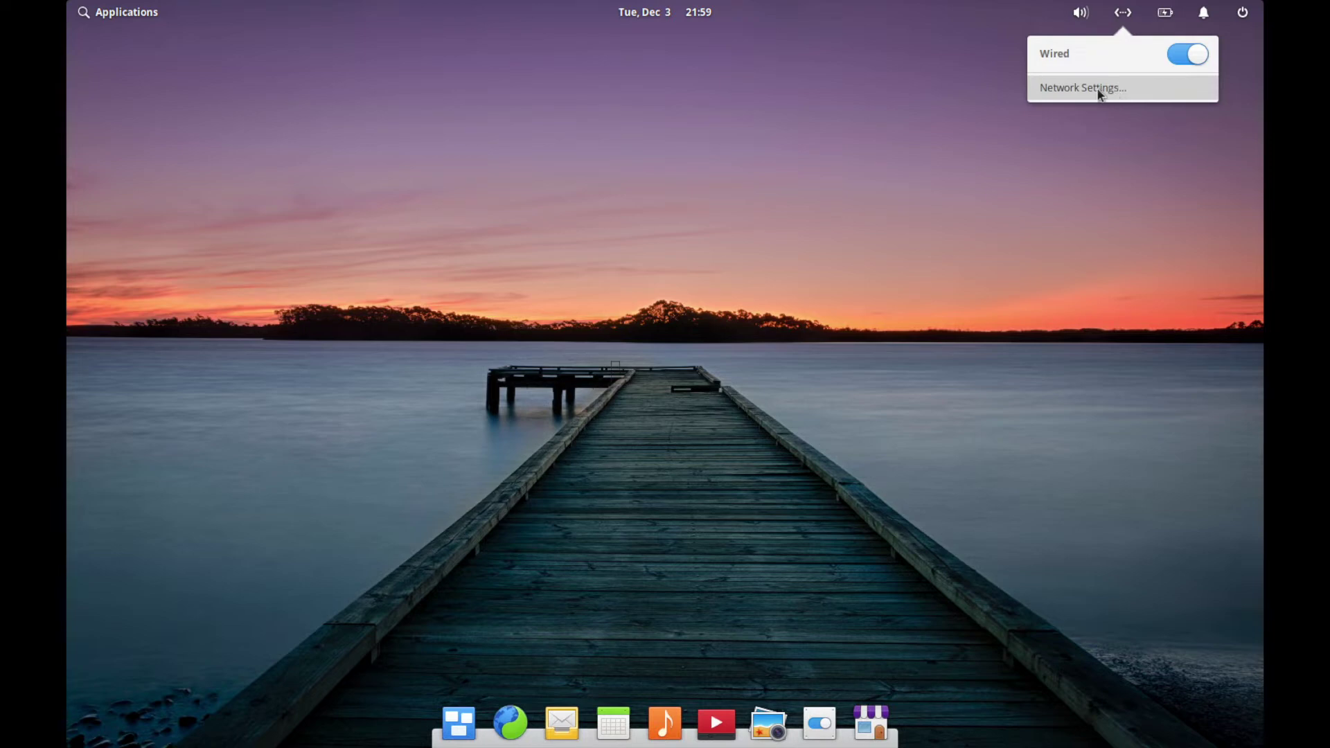
{"action": "left_click", "coordinate": [969, 97]}
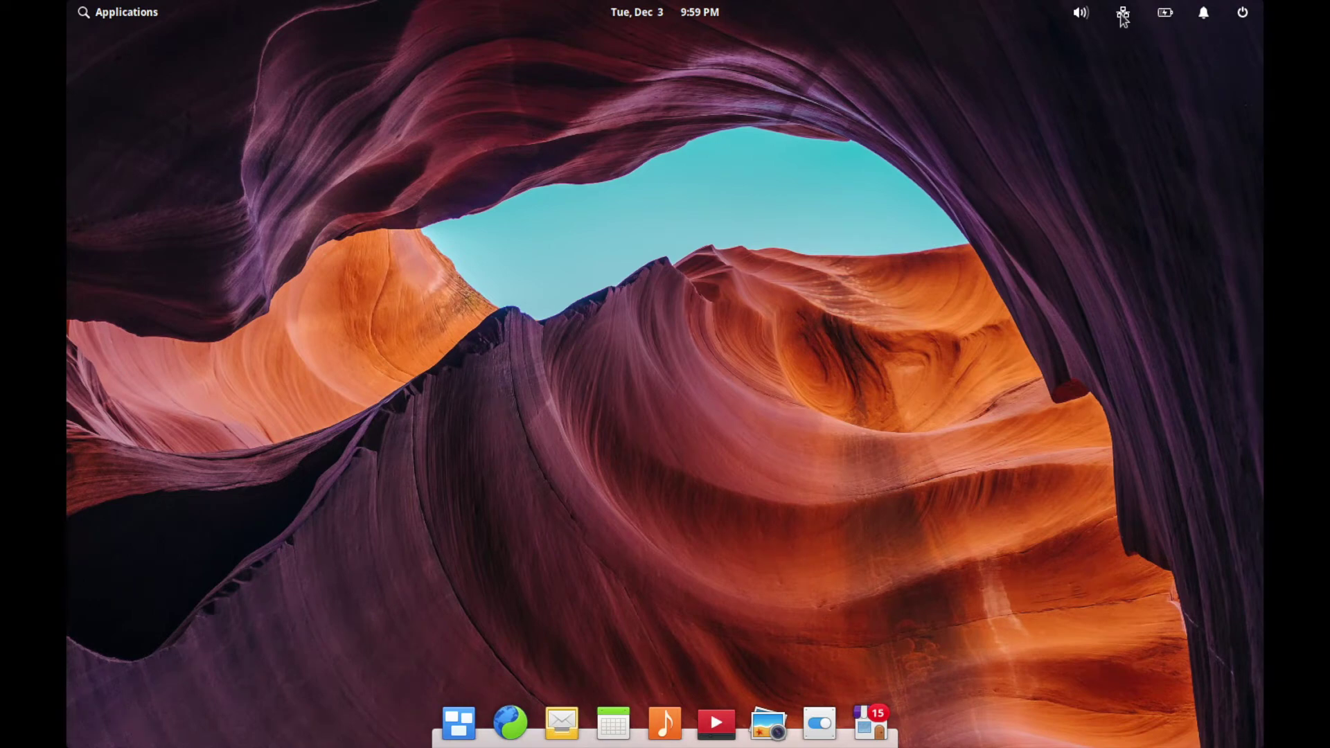
{"action": "left_click", "coordinate": [1123, 15]}
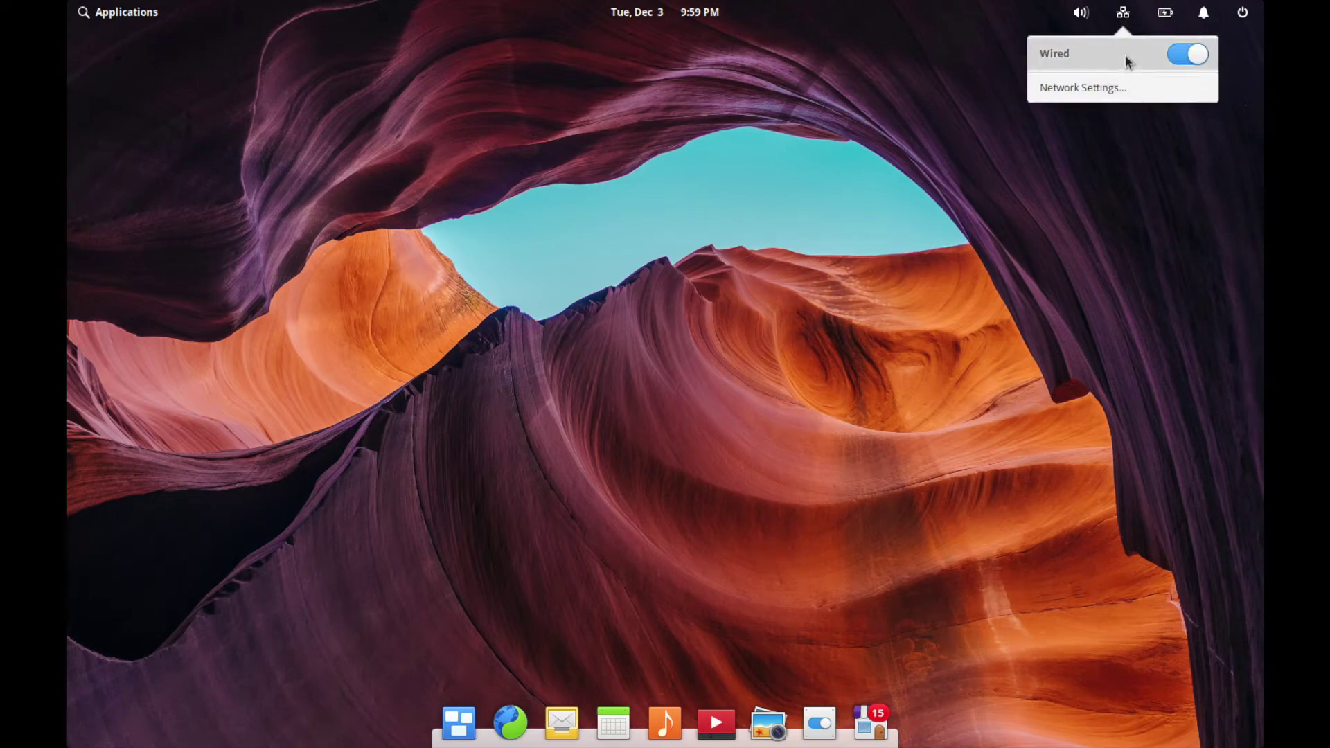
{"action": "left_click", "coordinate": [1127, 131]}
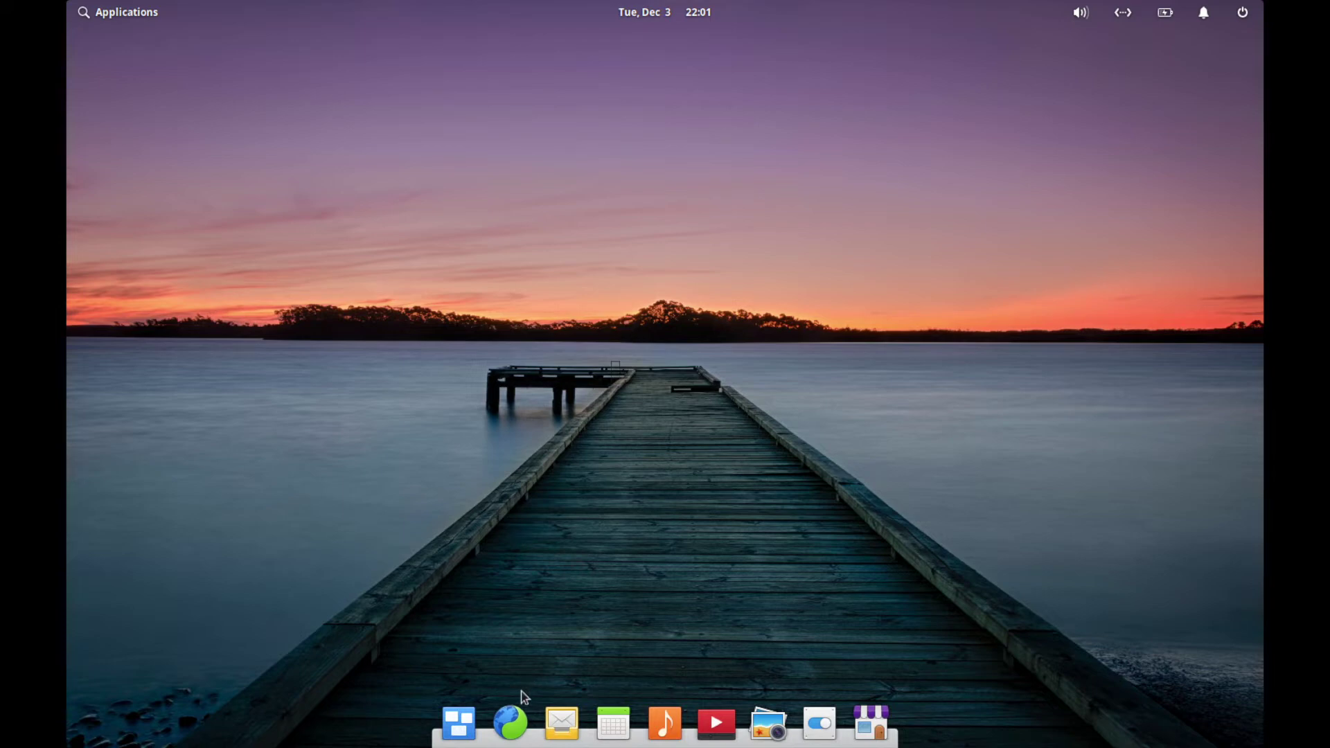
Step: Download the Spotify flatpakref from Flathub in Epiphany, open it, then close the browser
{"action": "left_click", "coordinate": [513, 724]}
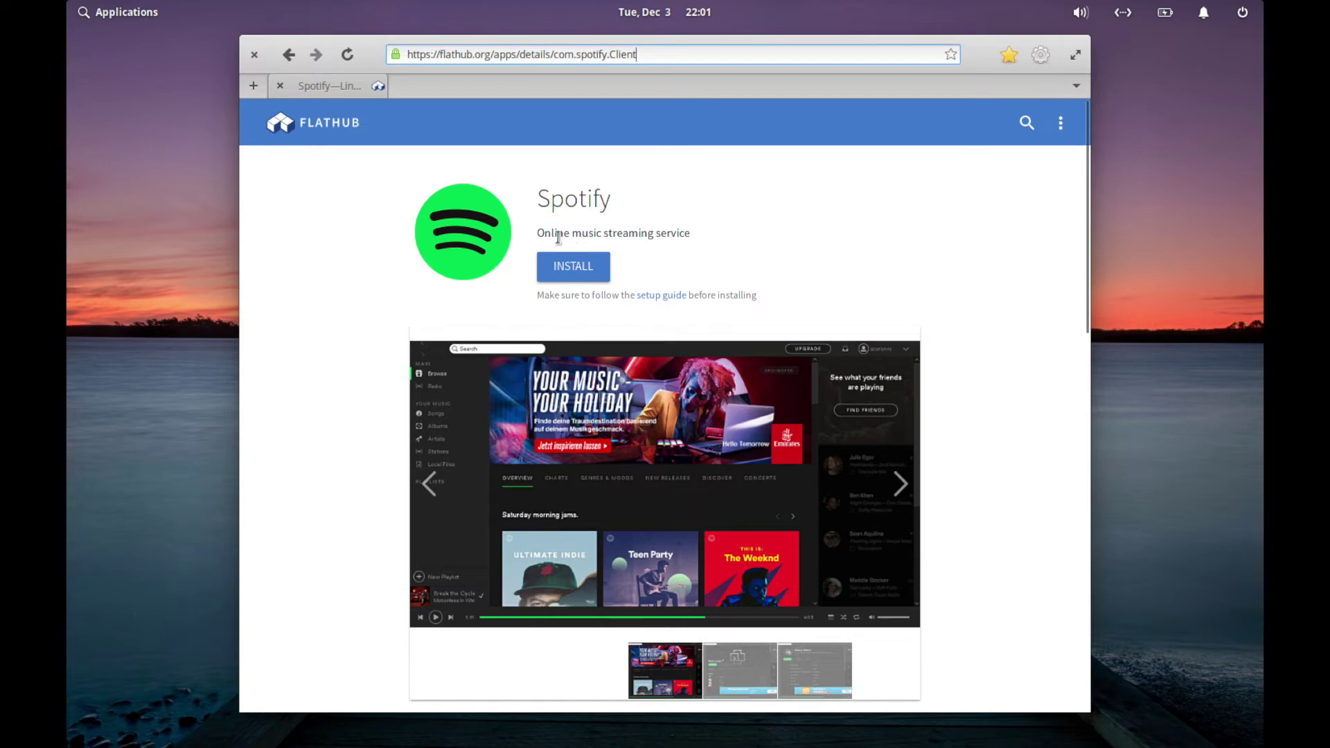
{"action": "left_click", "coordinate": [582, 270]}
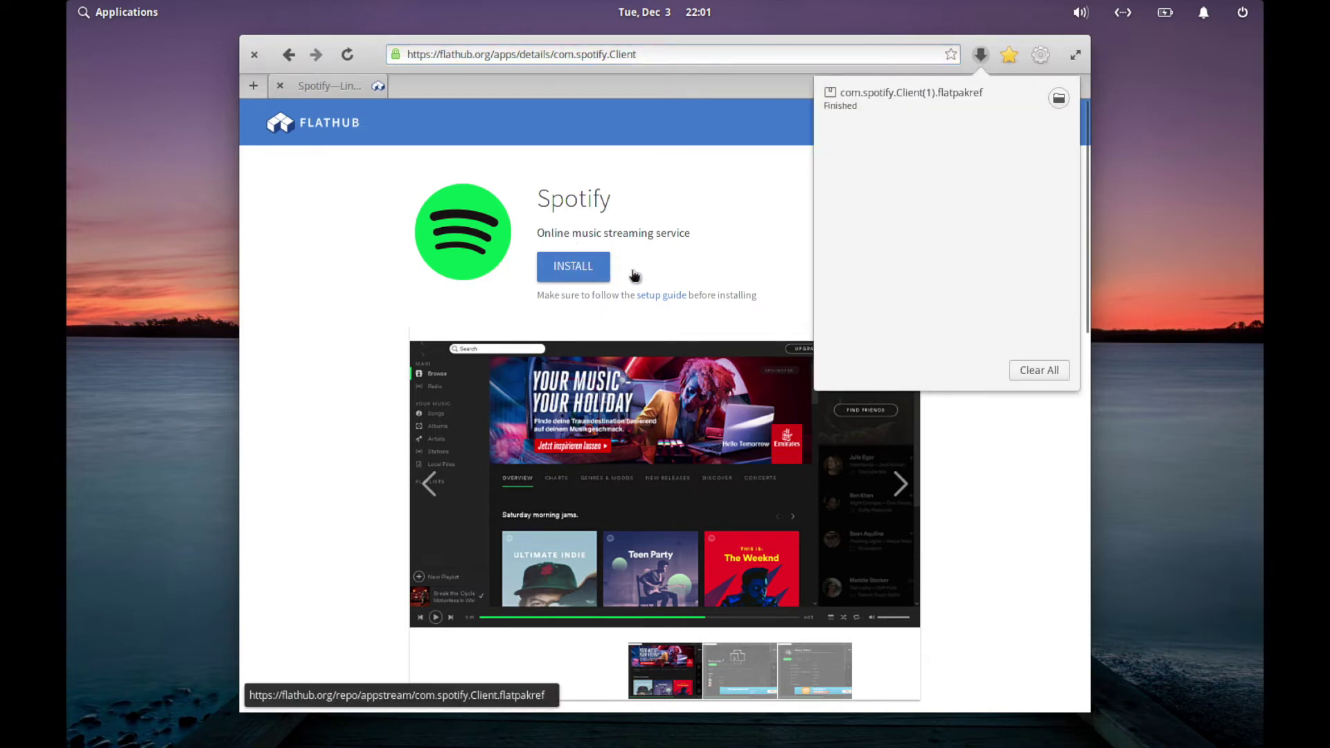
{"action": "left_click", "coordinate": [952, 102]}
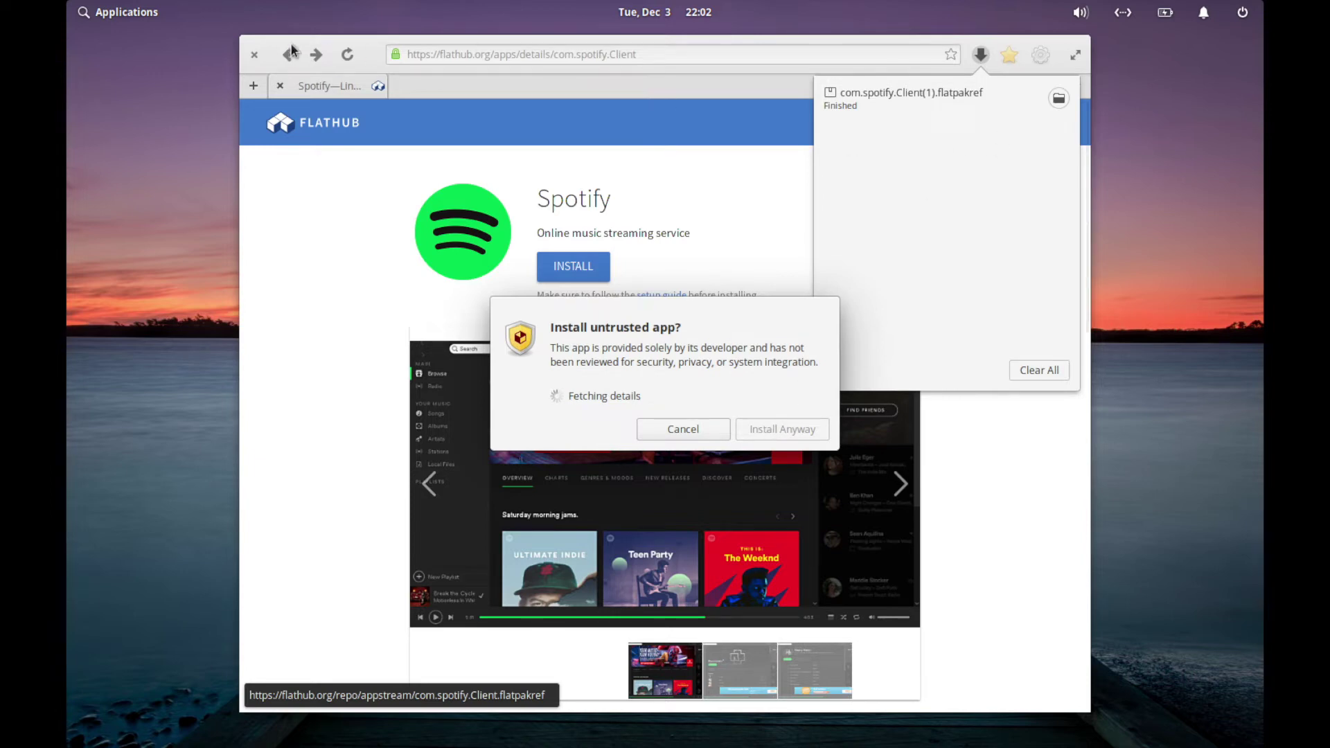
{"action": "left_click", "coordinate": [256, 56]}
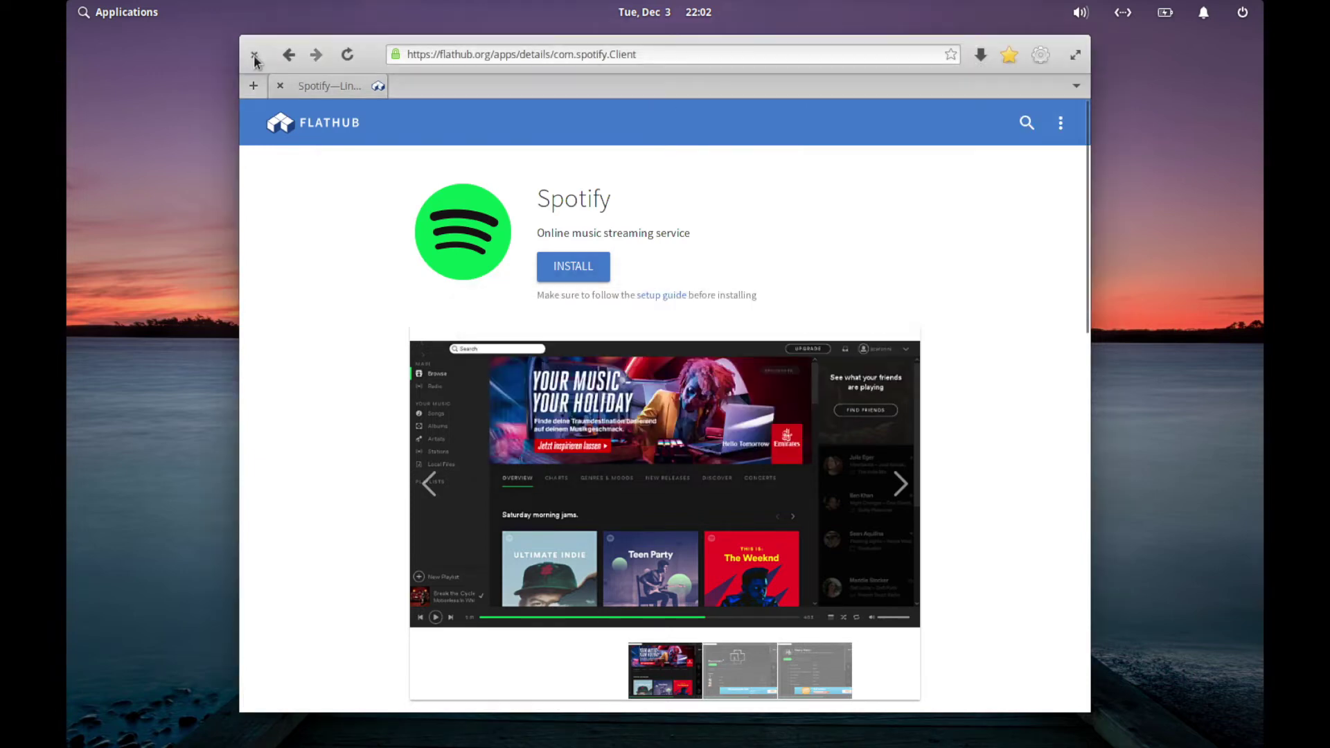
{"action": "left_click", "coordinate": [255, 56]}
Step: Acknowledge the untrusted-app warning, install Spotify with Install Anyway, and open the app
{"action": "left_click", "coordinate": [727, 321]}
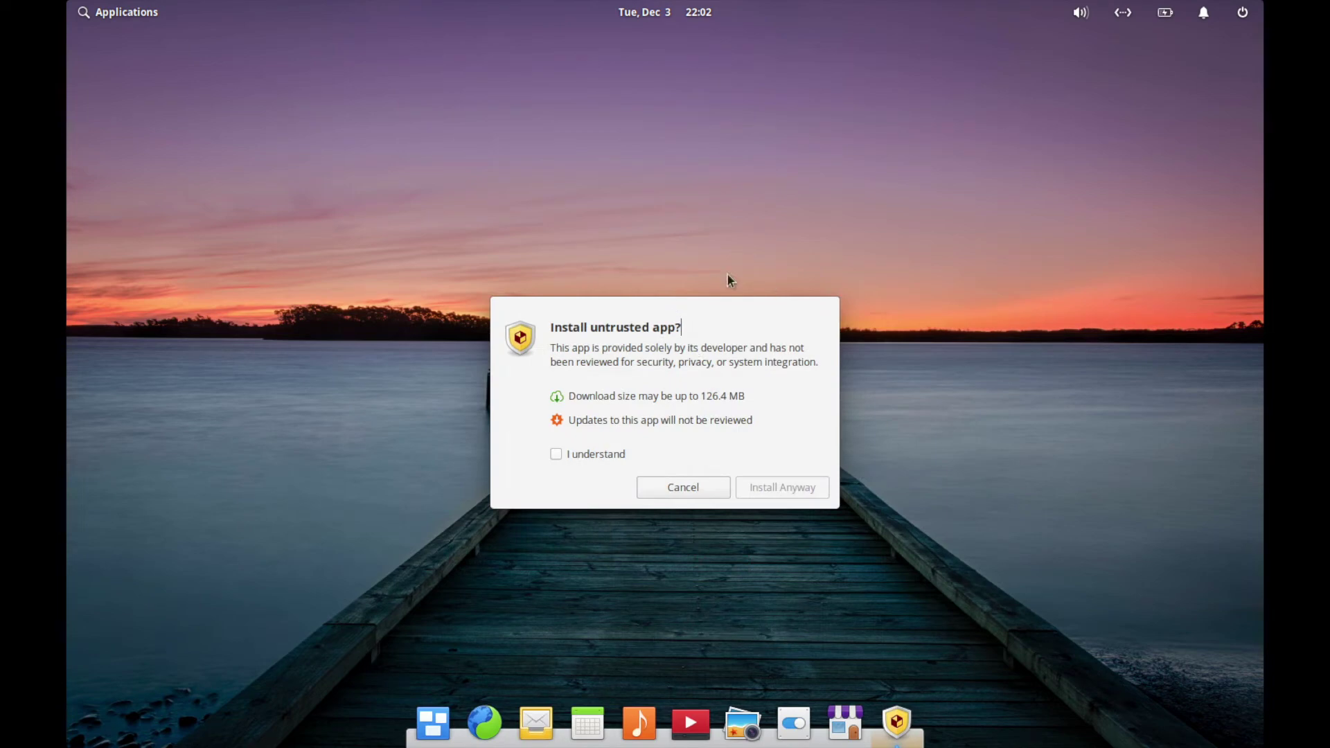
{"action": "left_click", "coordinate": [599, 454]}
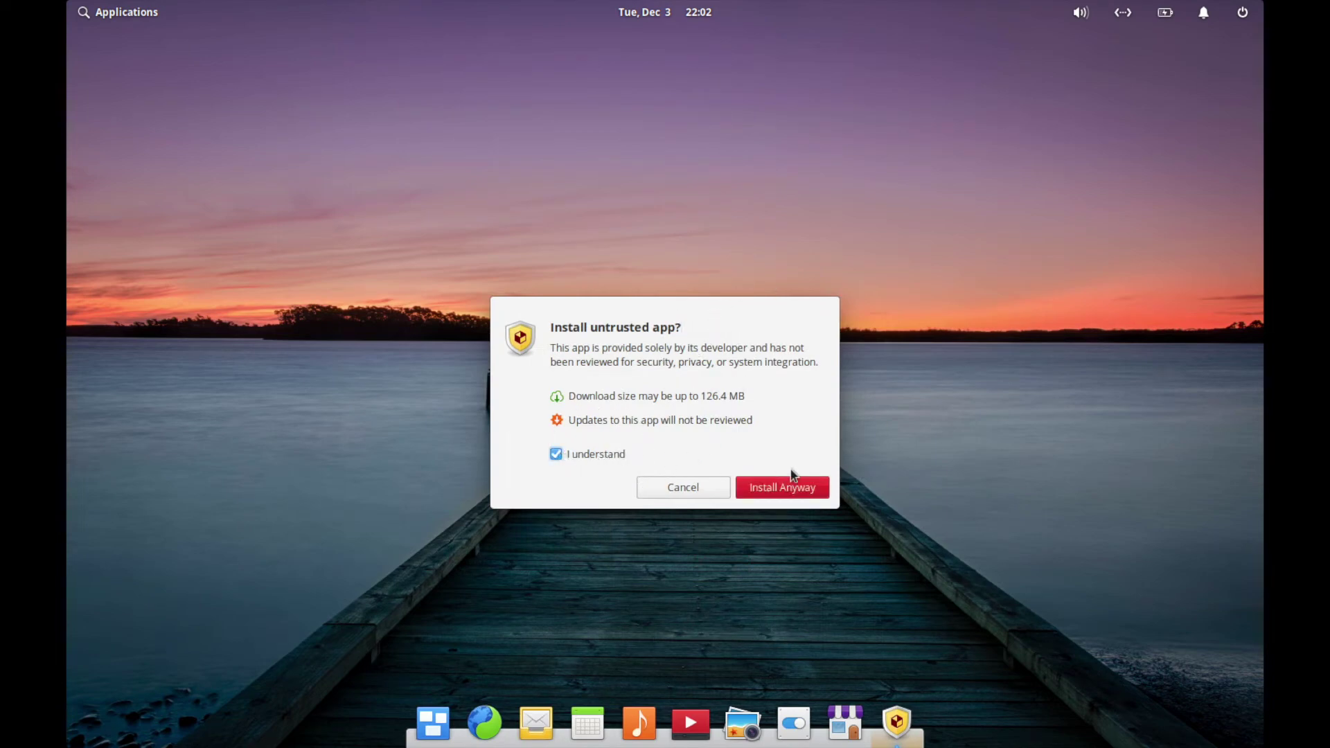
{"action": "left_click", "coordinate": [784, 489]}
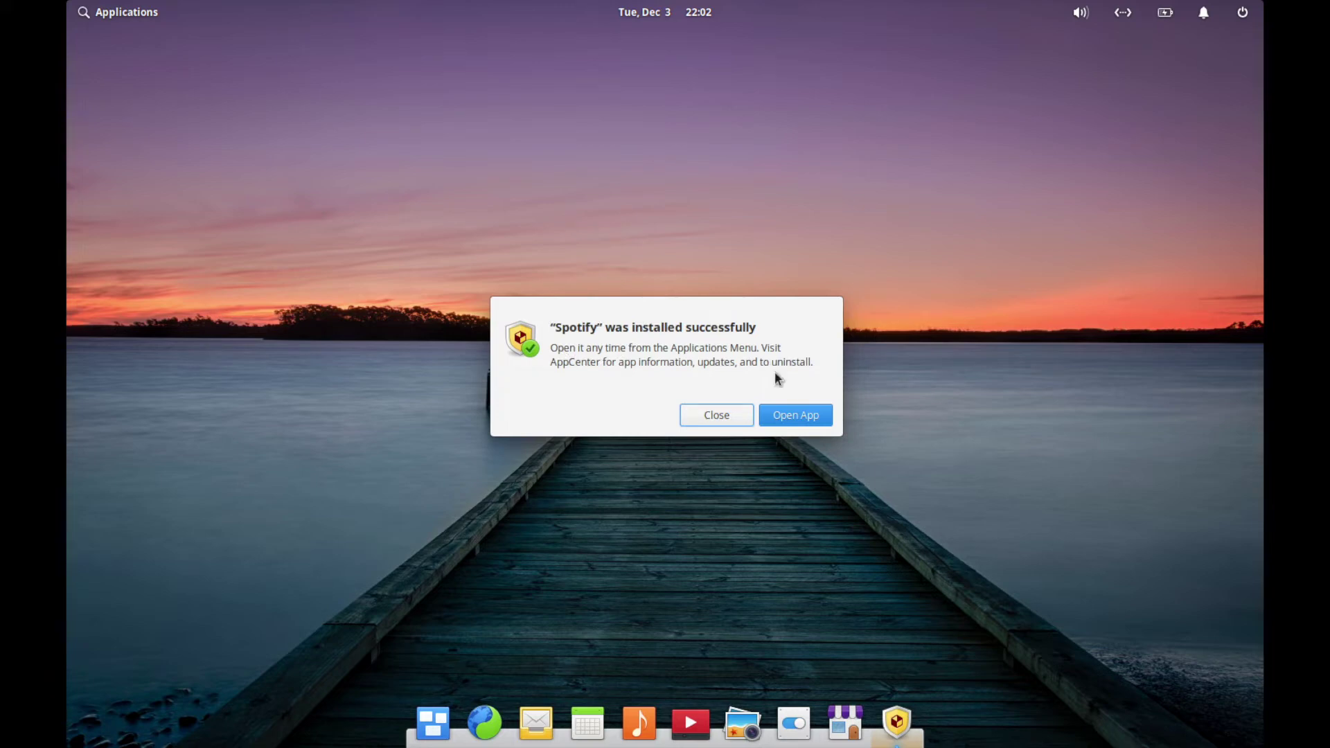
{"action": "left_click", "coordinate": [792, 415]}
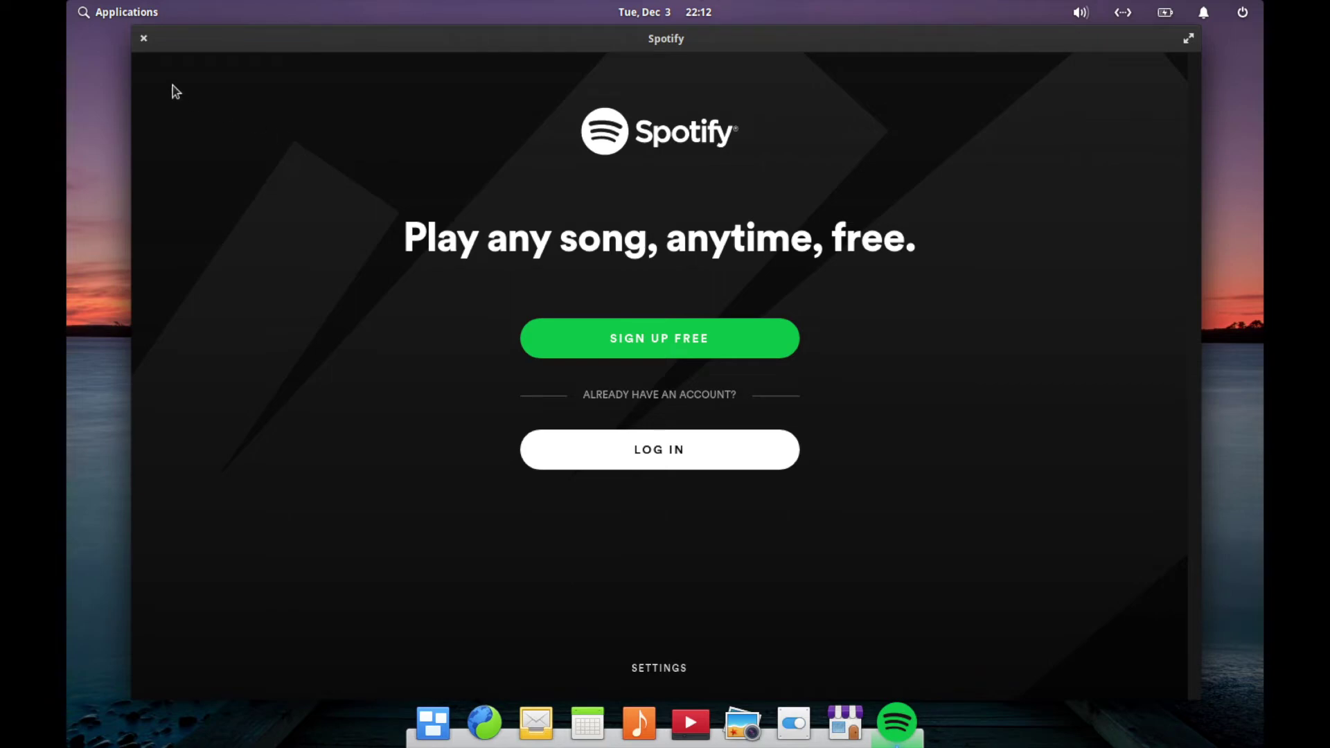
Step: Close the Spotify window and launch AppCenter from the dock
{"action": "left_click", "coordinate": [144, 40]}
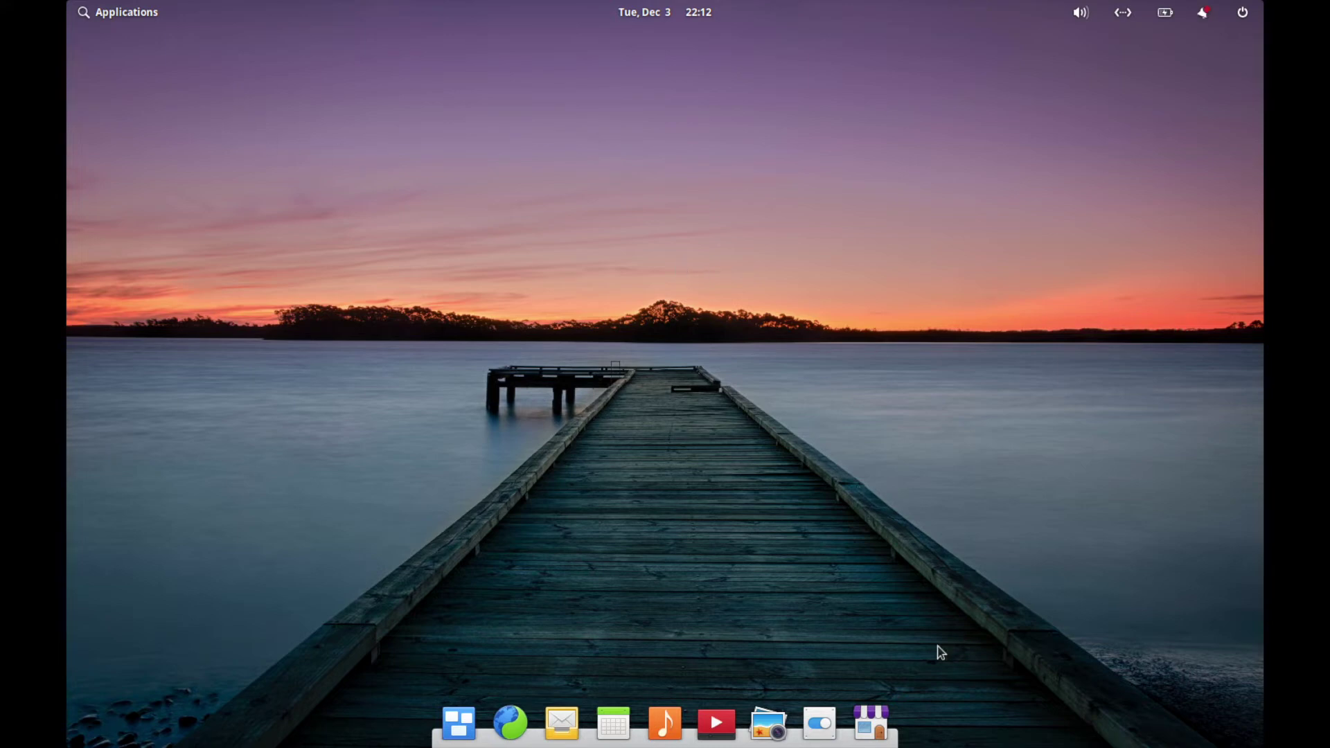
{"action": "left_click", "coordinate": [874, 721]}
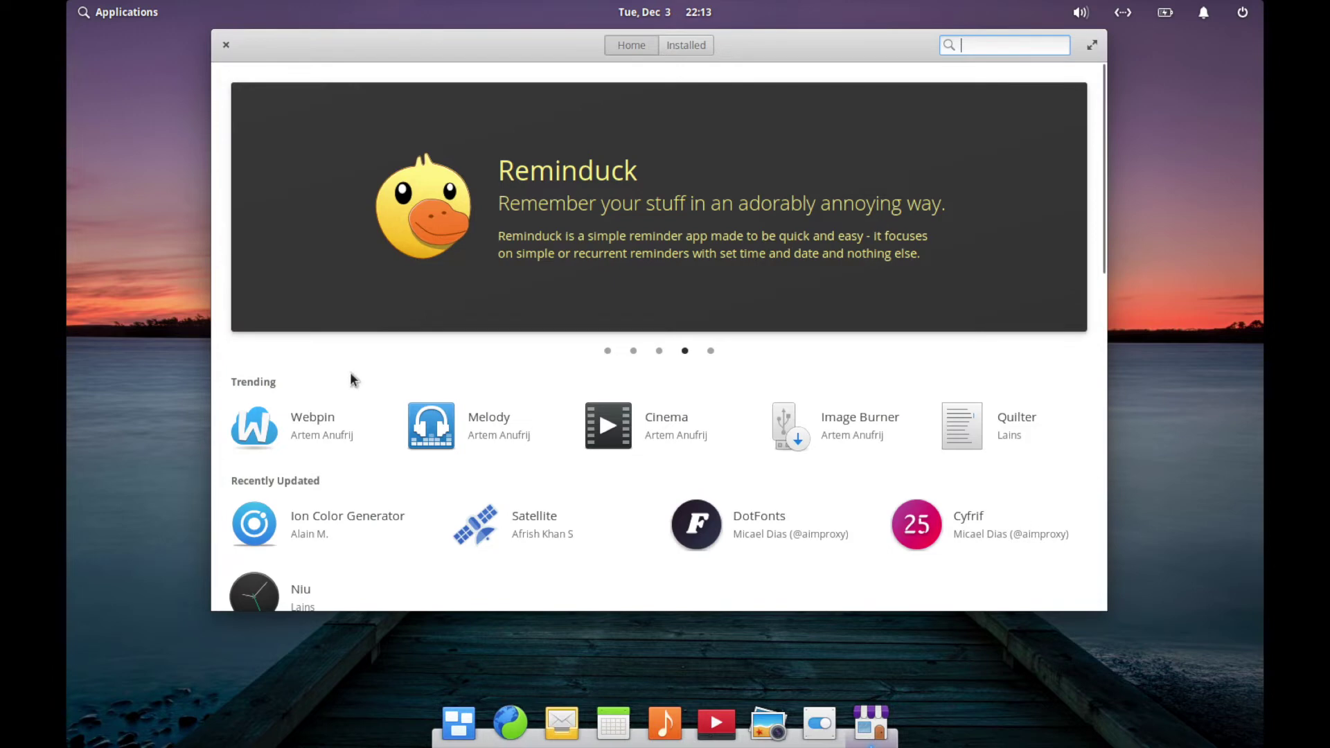
Step: Make AppCenter taller, open Webpin's page, and flip its screenshots with the carousel arrows
{"action": "left_click_drag", "start_coordinate": [623, 610], "coordinate": [632, 676]}
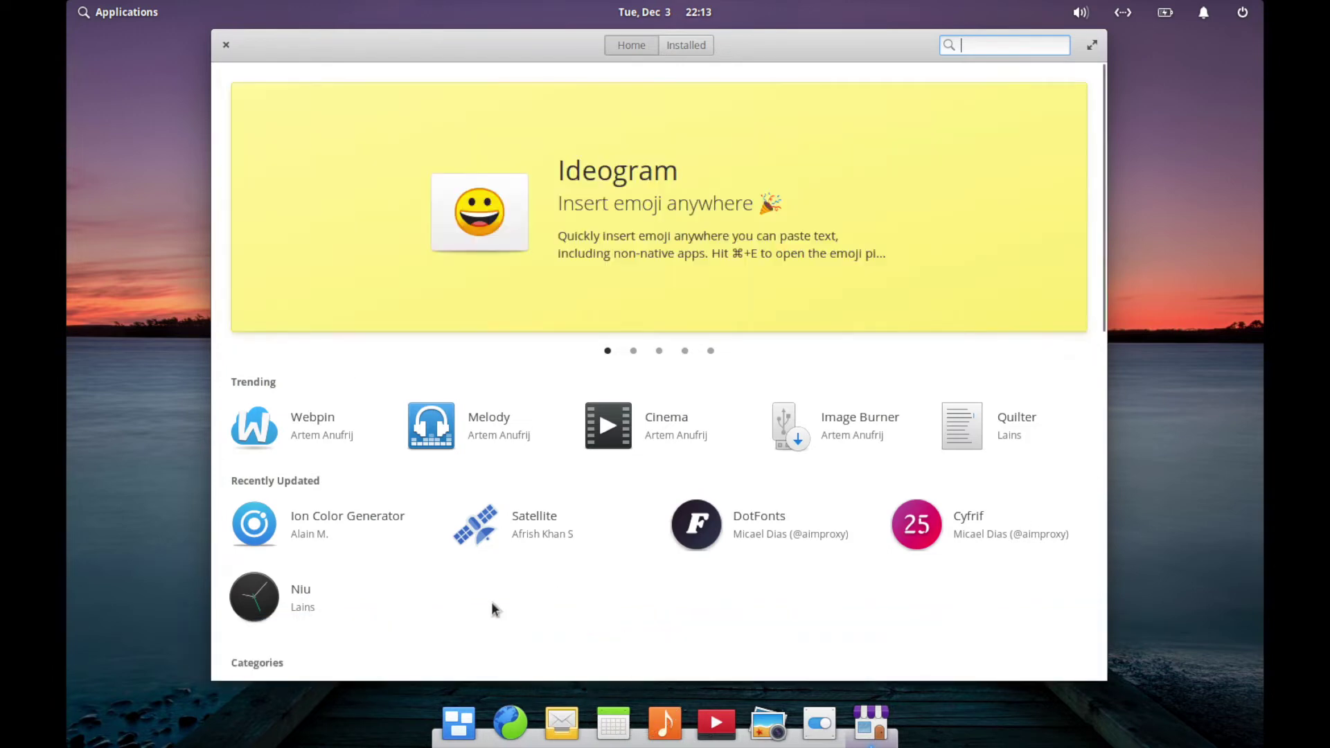
{"action": "left_click", "coordinate": [299, 432]}
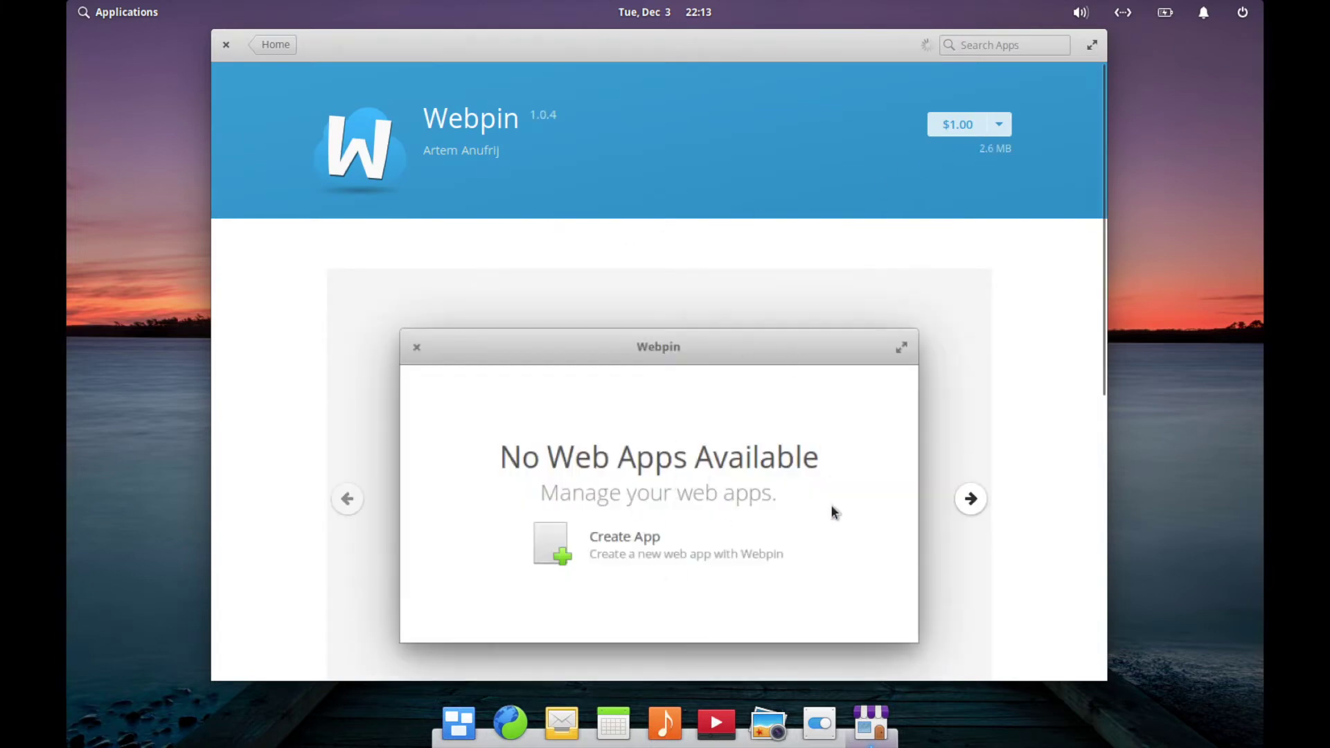
{"action": "scroll", "coordinate": [831, 507], "scroll_direction": "down", "scroll_amount": 2}
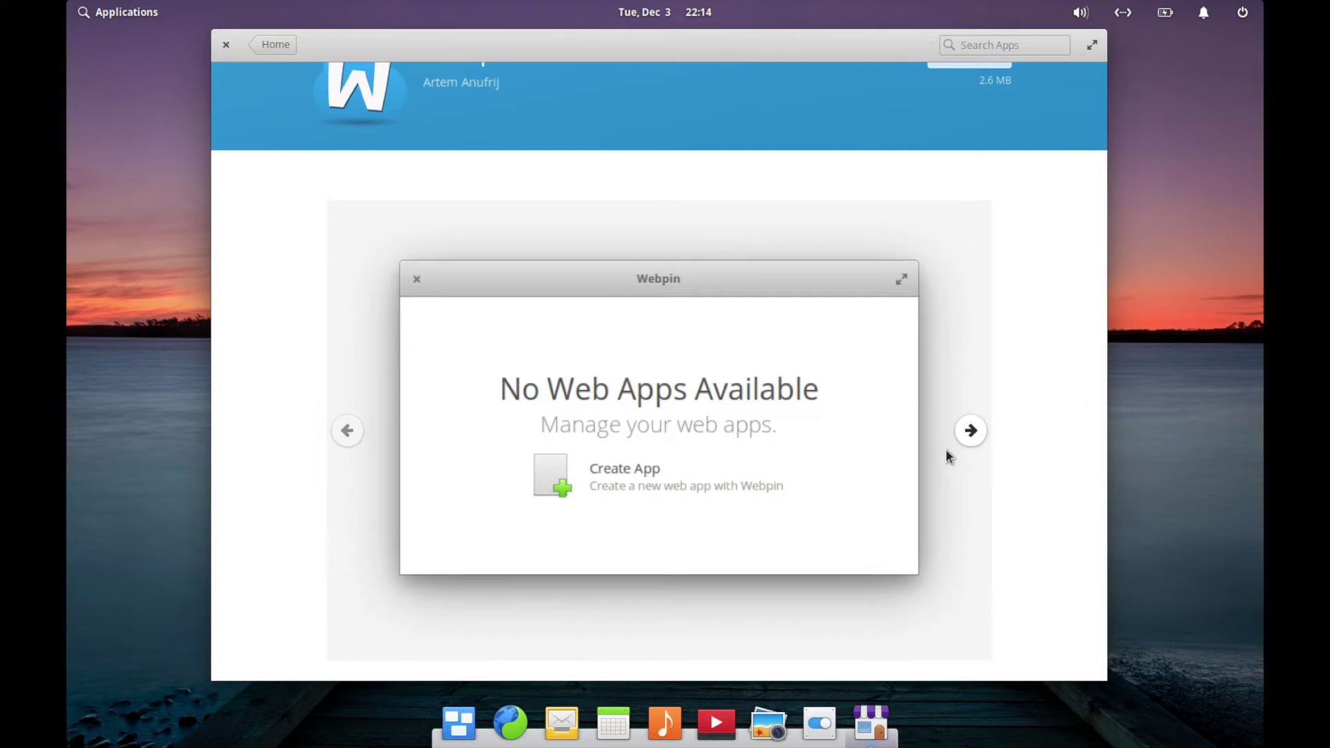
{"action": "left_click", "coordinate": [970, 432]}
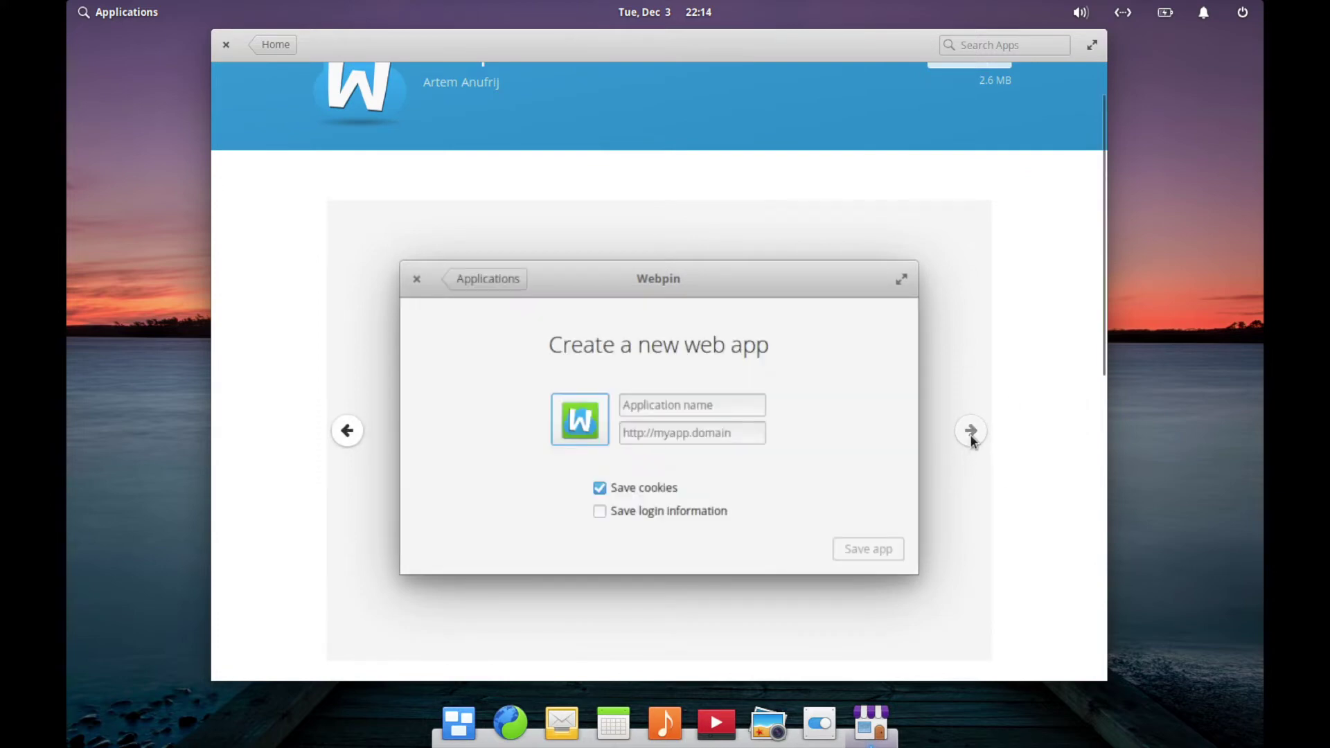
{"action": "left_click", "coordinate": [346, 431]}
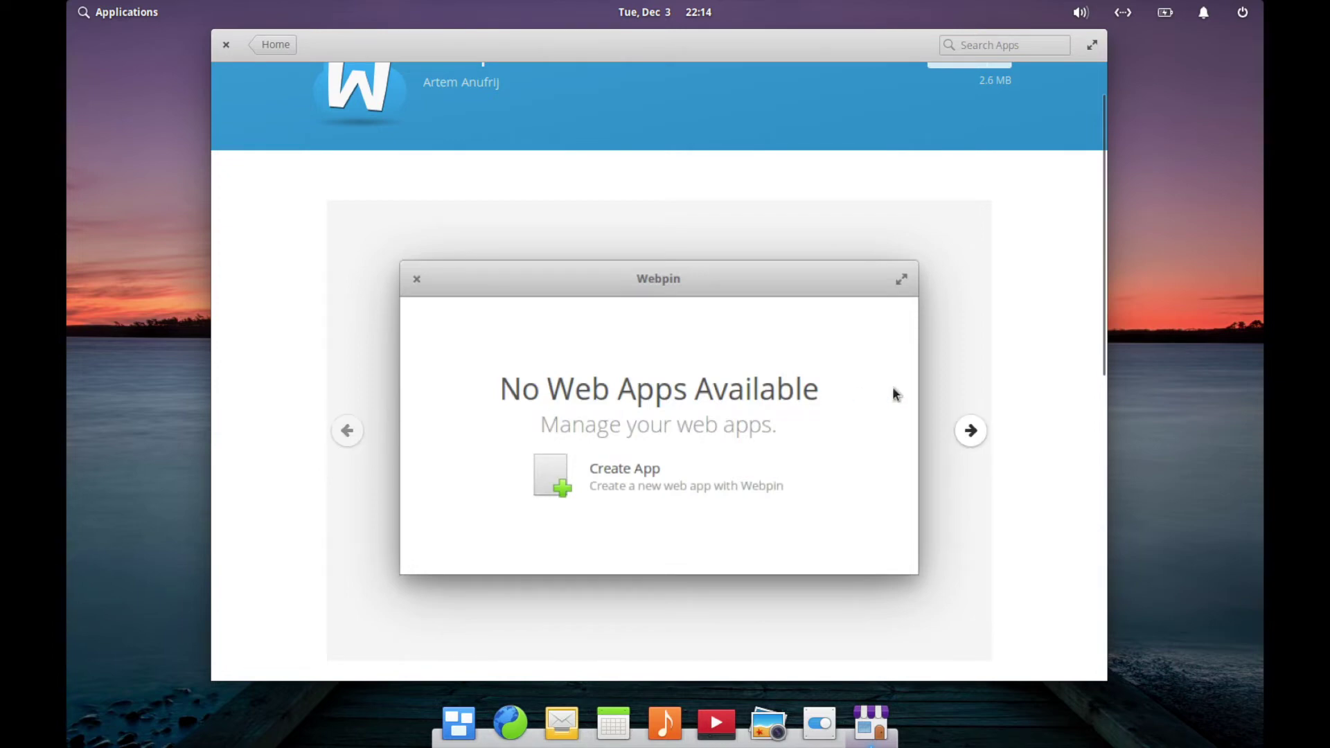
{"action": "left_click", "coordinate": [970, 430]}
{"action": "left_click", "coordinate": [345, 436]}
{"action": "left_click", "coordinate": [969, 432]}
{"action": "left_click", "coordinate": [342, 433]}
Step: Switch between the two Webpin screenshots using the carousel dots
{"action": "scroll", "coordinate": [659, 333], "scroll_direction": "down", "scroll_amount": 9}
{"action": "scroll", "coordinate": [694, 356], "scroll_direction": "up", "scroll_amount": 9}
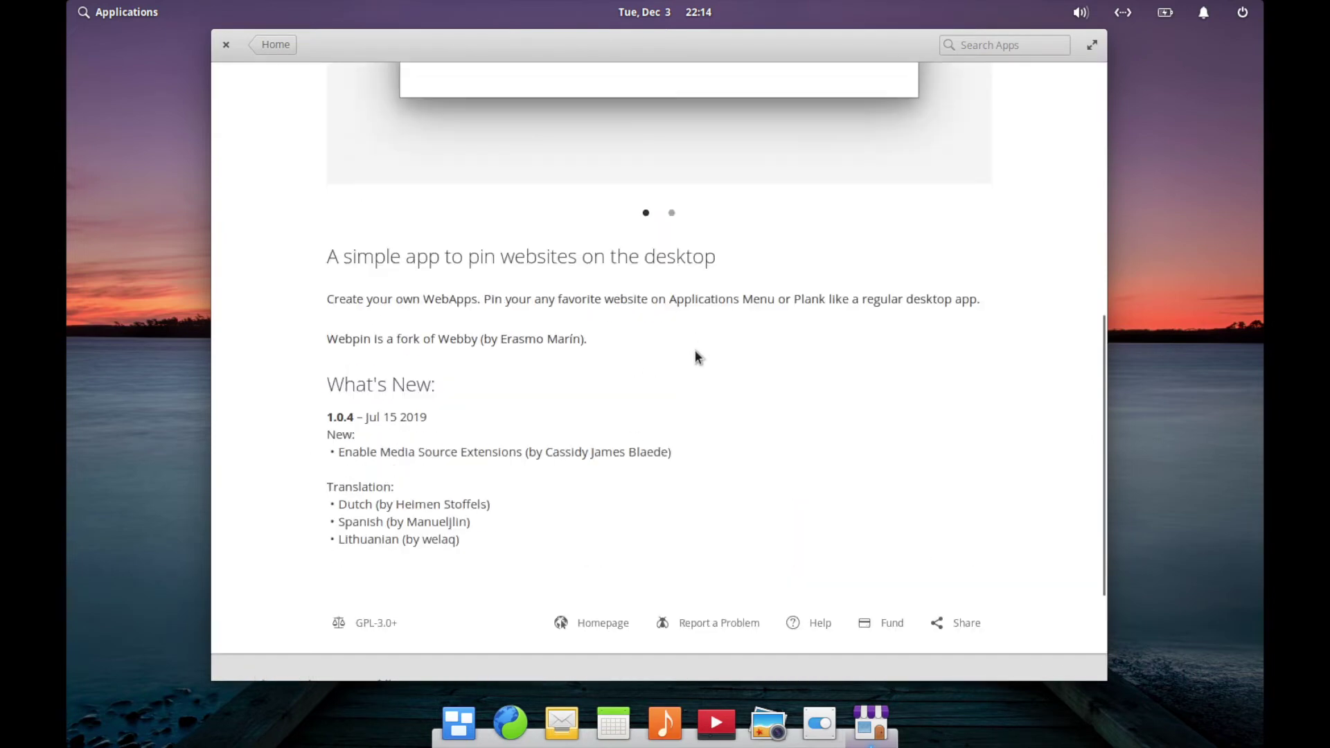
{"action": "scroll", "coordinate": [677, 479], "scroll_direction": "down", "scroll_amount": 1}
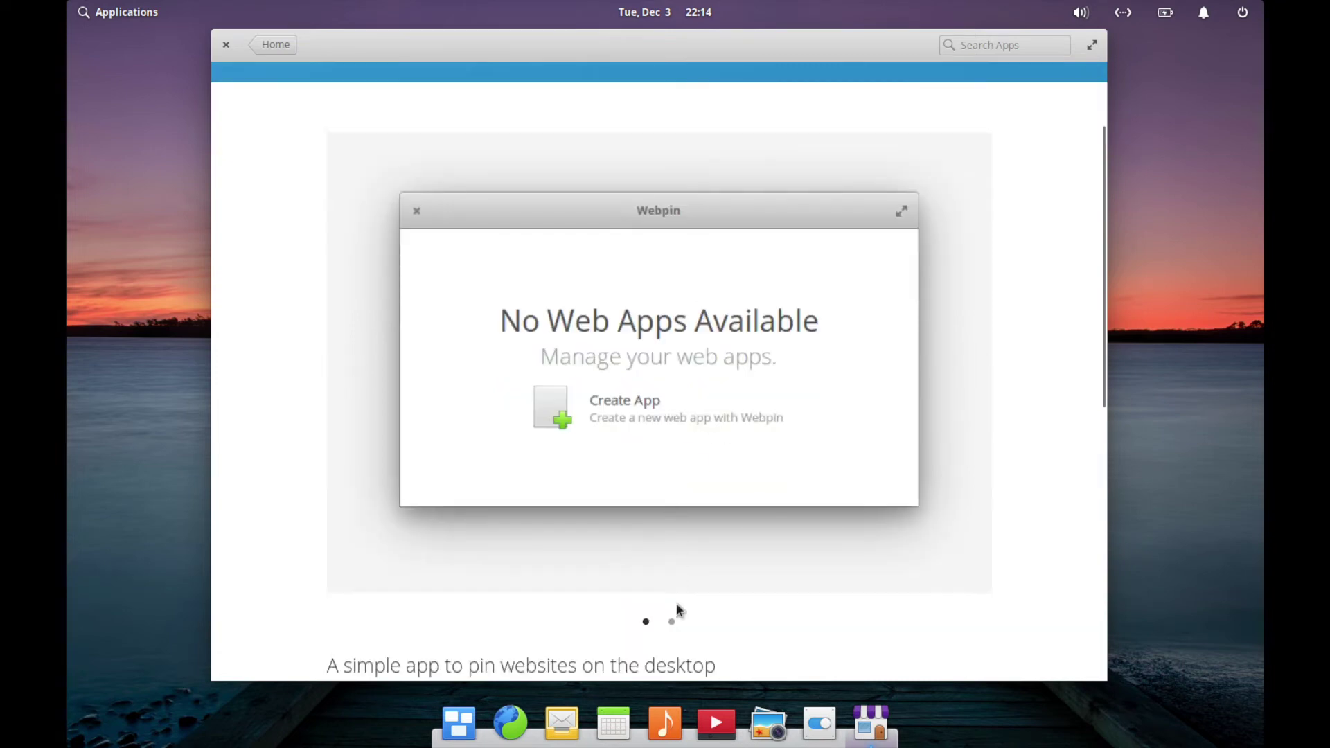
{"action": "left_click", "coordinate": [671, 621]}
{"action": "left_click", "coordinate": [646, 622]}
{"action": "left_click", "coordinate": [672, 624]}
{"action": "left_click", "coordinate": [649, 623]}
{"action": "scroll", "coordinate": [651, 632], "scroll_direction": "down", "scroll_amount": 1}
{"action": "scroll", "coordinate": [360, 276], "scroll_direction": "up", "scroll_amount": 3}
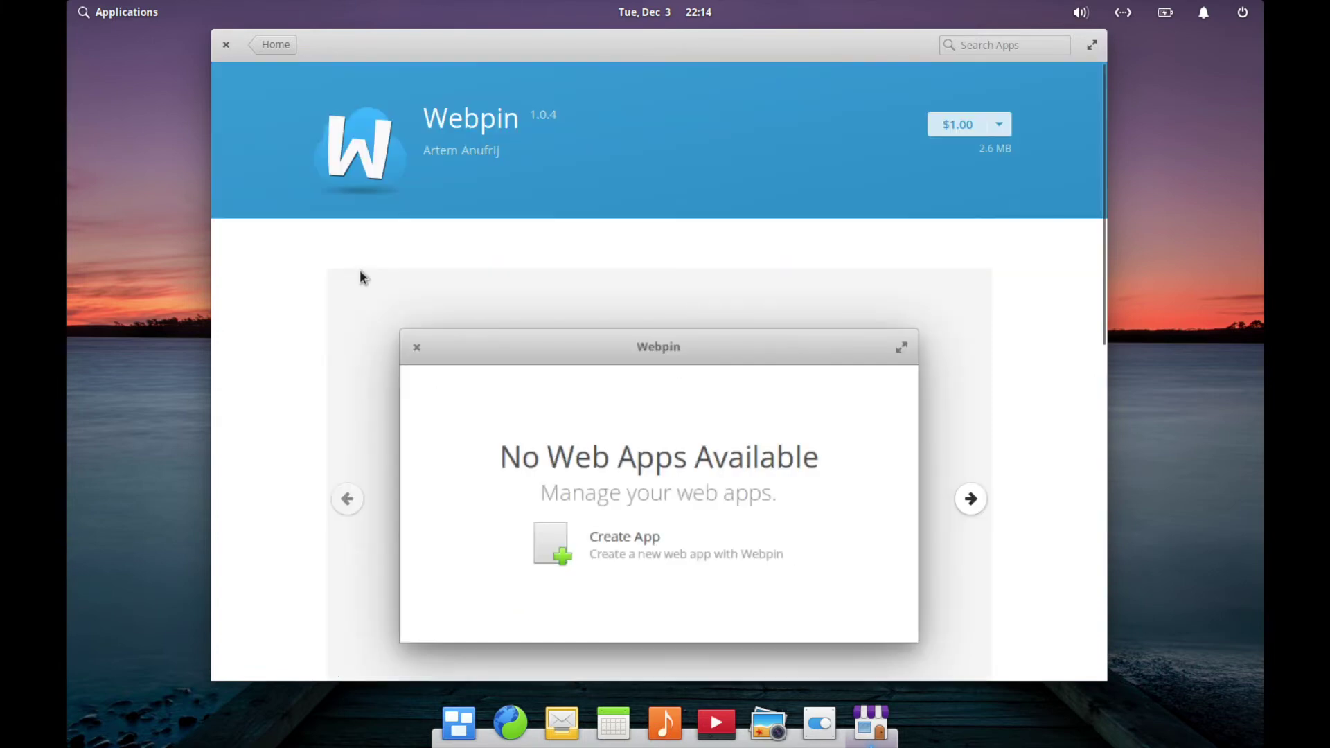
Step: Return to the AppCenter Home page and open the Audio category
{"action": "left_click", "coordinate": [280, 52]}
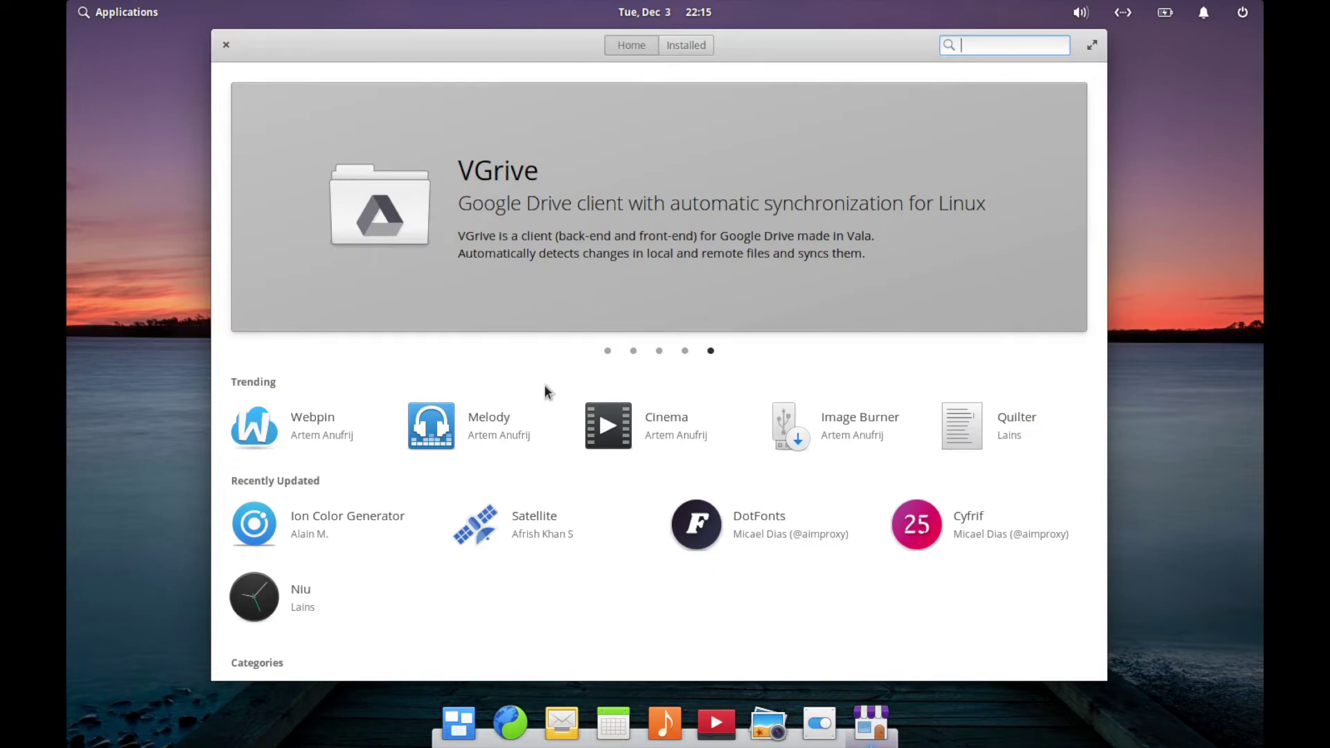
{"action": "scroll", "coordinate": [545, 388], "scroll_direction": "down", "scroll_amount": 5}
{"action": "left_click", "coordinate": [564, 393]}
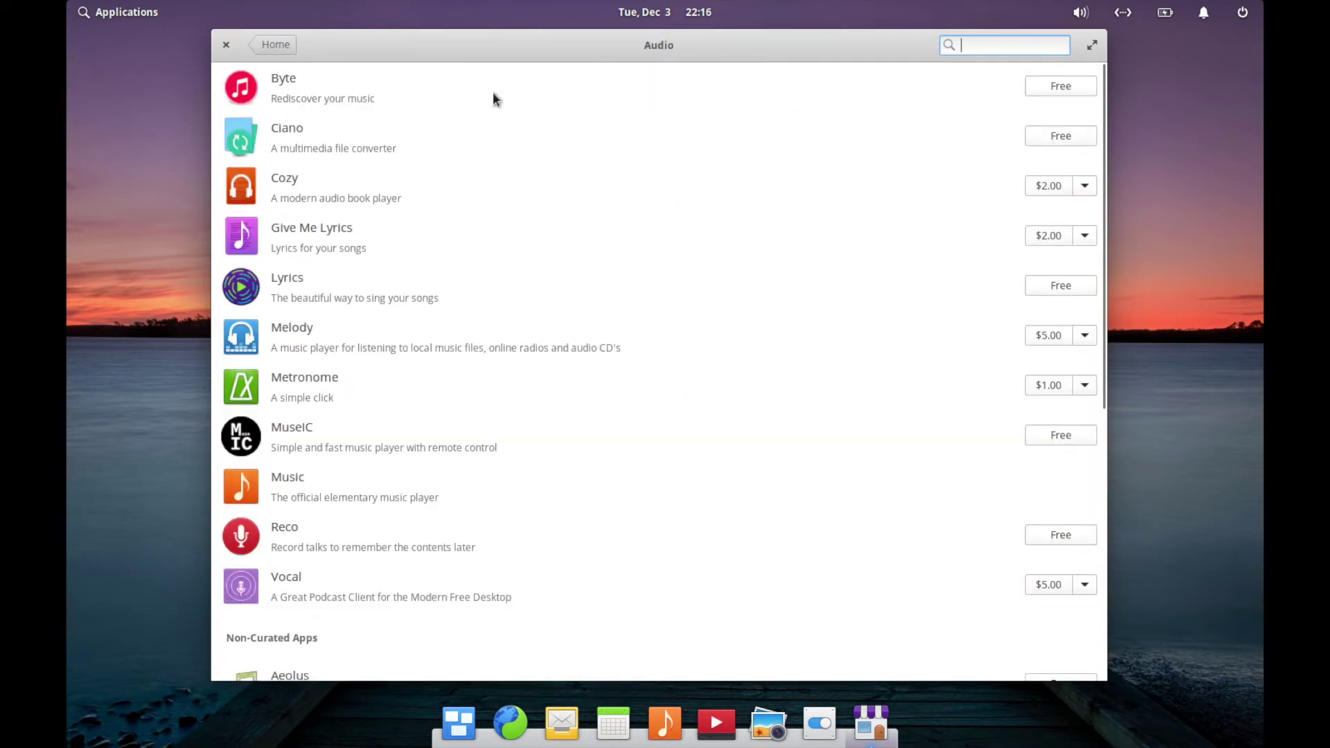
Step: Install the free Byte music player, authenticating with the account password
{"action": "left_click", "coordinate": [1037, 85]}
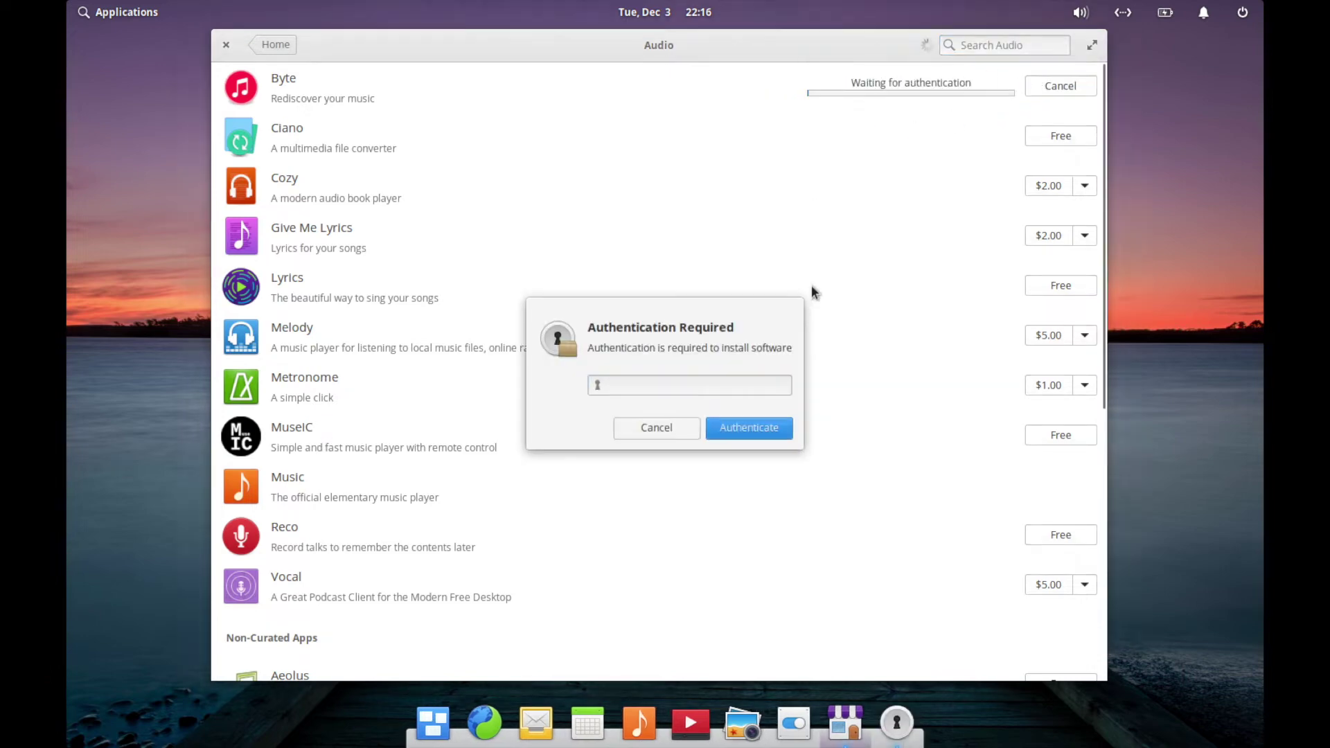
{"action": "left_click", "coordinate": [725, 384]}
{"action": "type", "text": "****"}
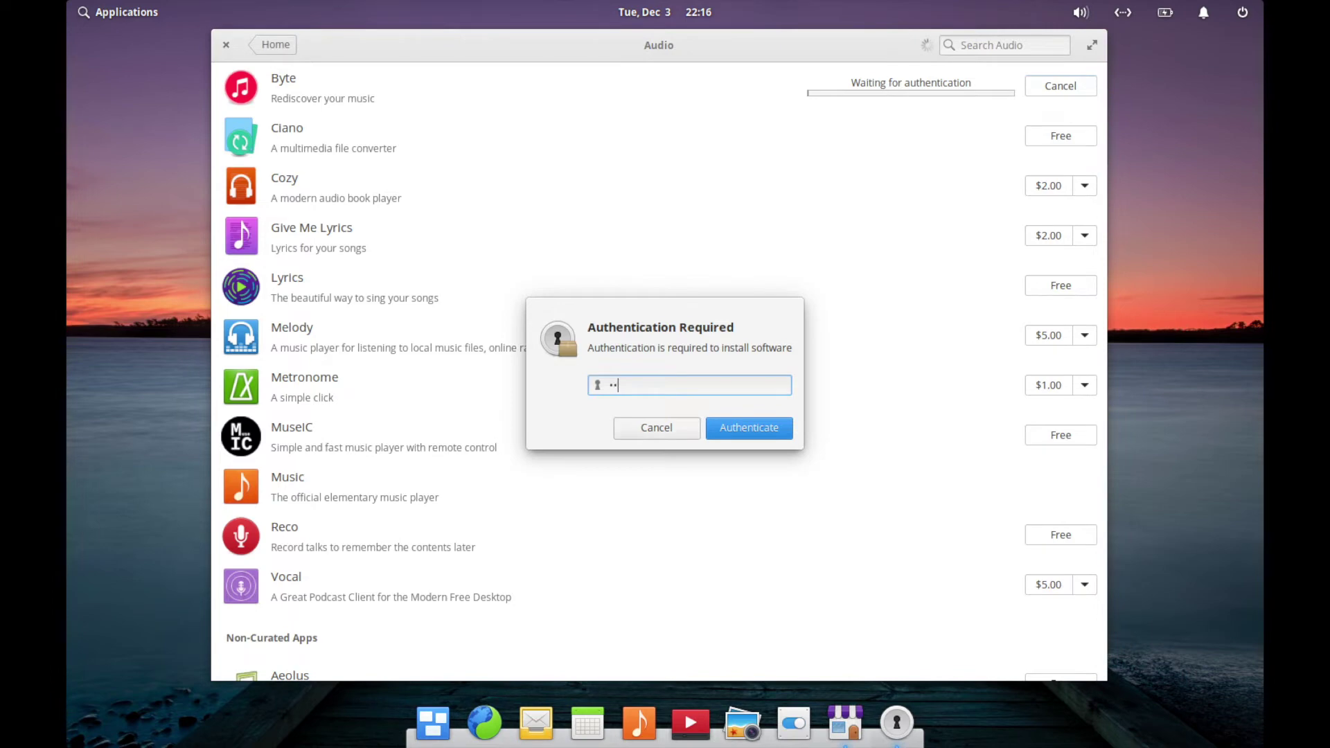
{"action": "type", "text": "****"}
{"action": "key", "text": "Return"}
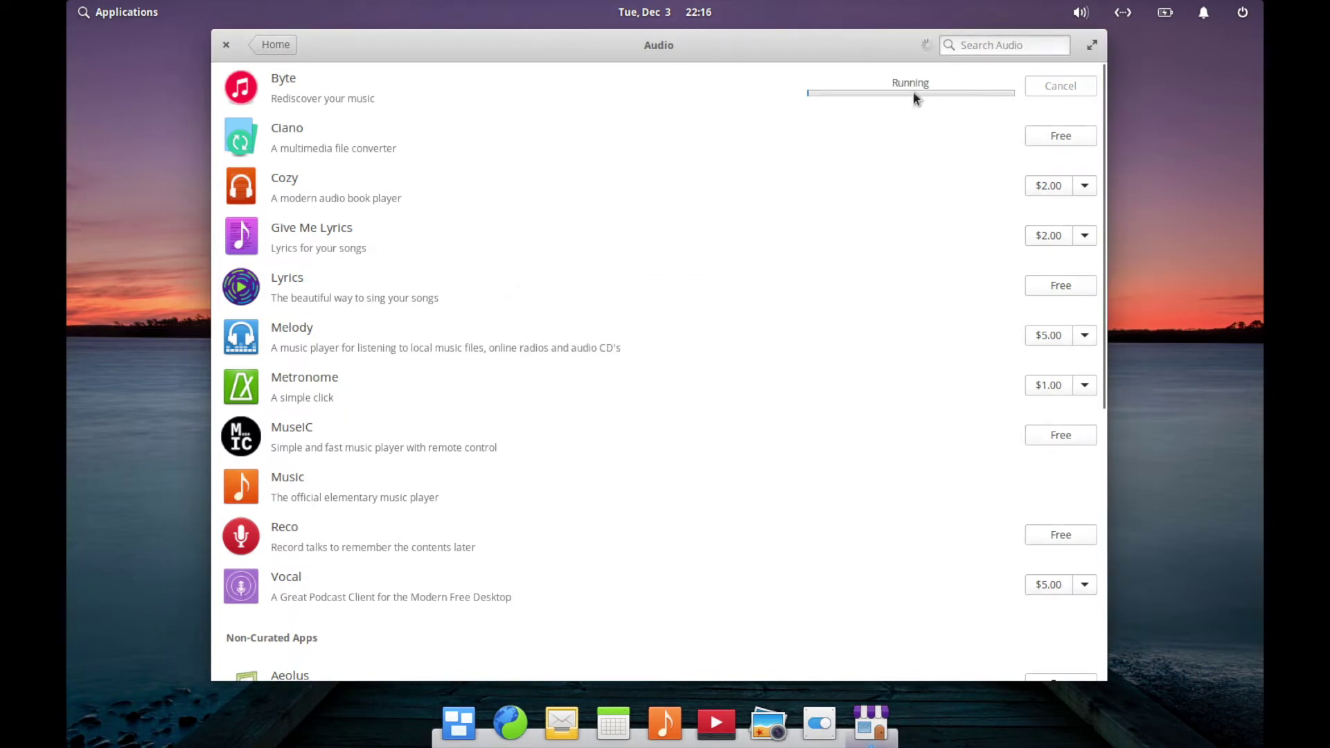
Step: Launch Byte from its app page, move its window up-left, and bring AppCenter forward
{"action": "left_click", "coordinate": [338, 97]}
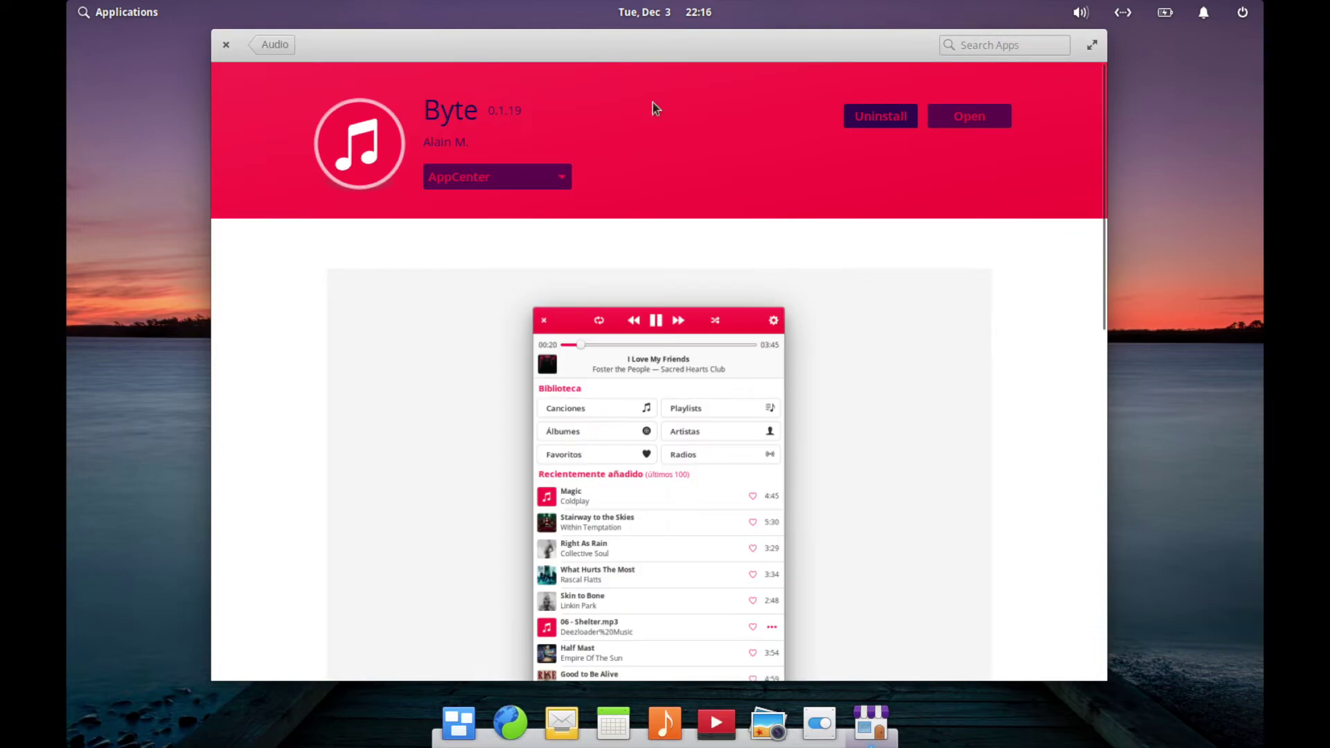
{"action": "left_click", "coordinate": [977, 118]}
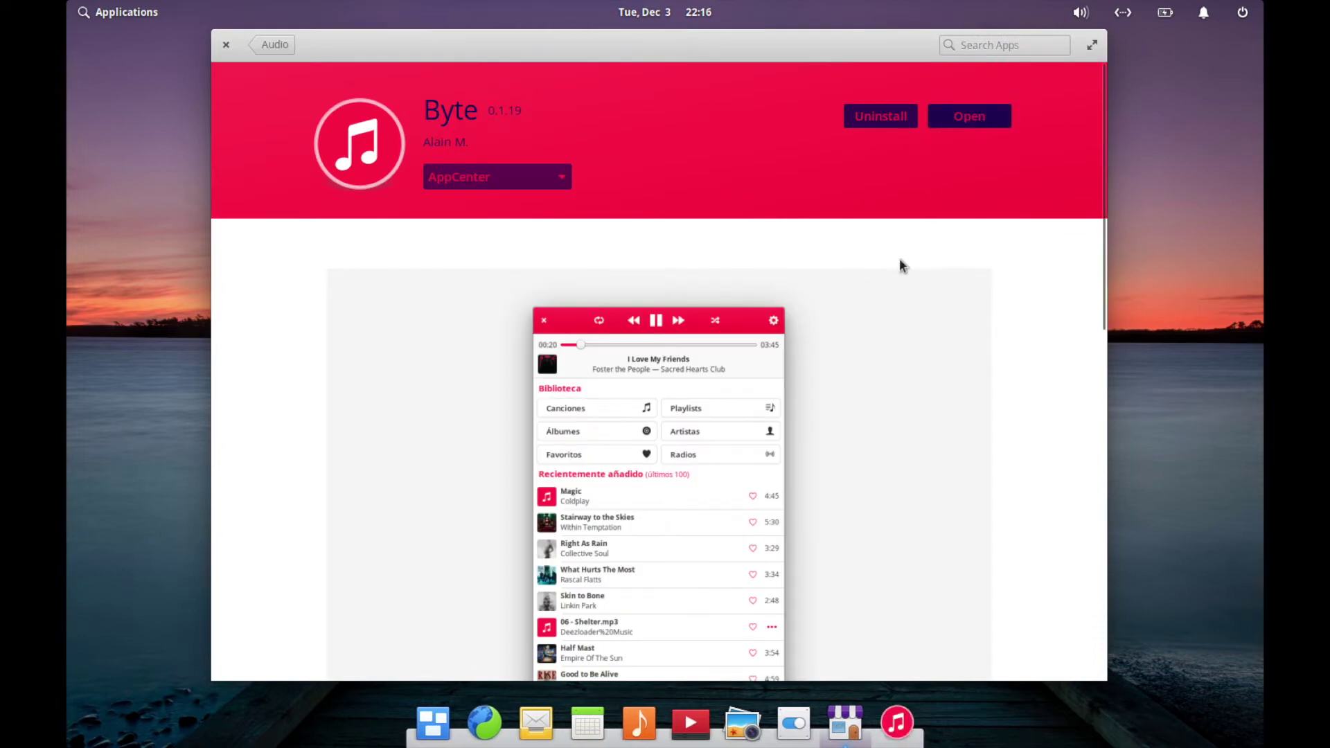
{"action": "left_click", "coordinate": [597, 298]}
{"action": "left_click_drag", "start_coordinate": [598, 298], "coordinate": [618, 178]}
{"action": "left_click", "coordinate": [617, 55]}
Step: Close the AppCenter window, then the Byte window
{"action": "left_click", "coordinate": [225, 45]}
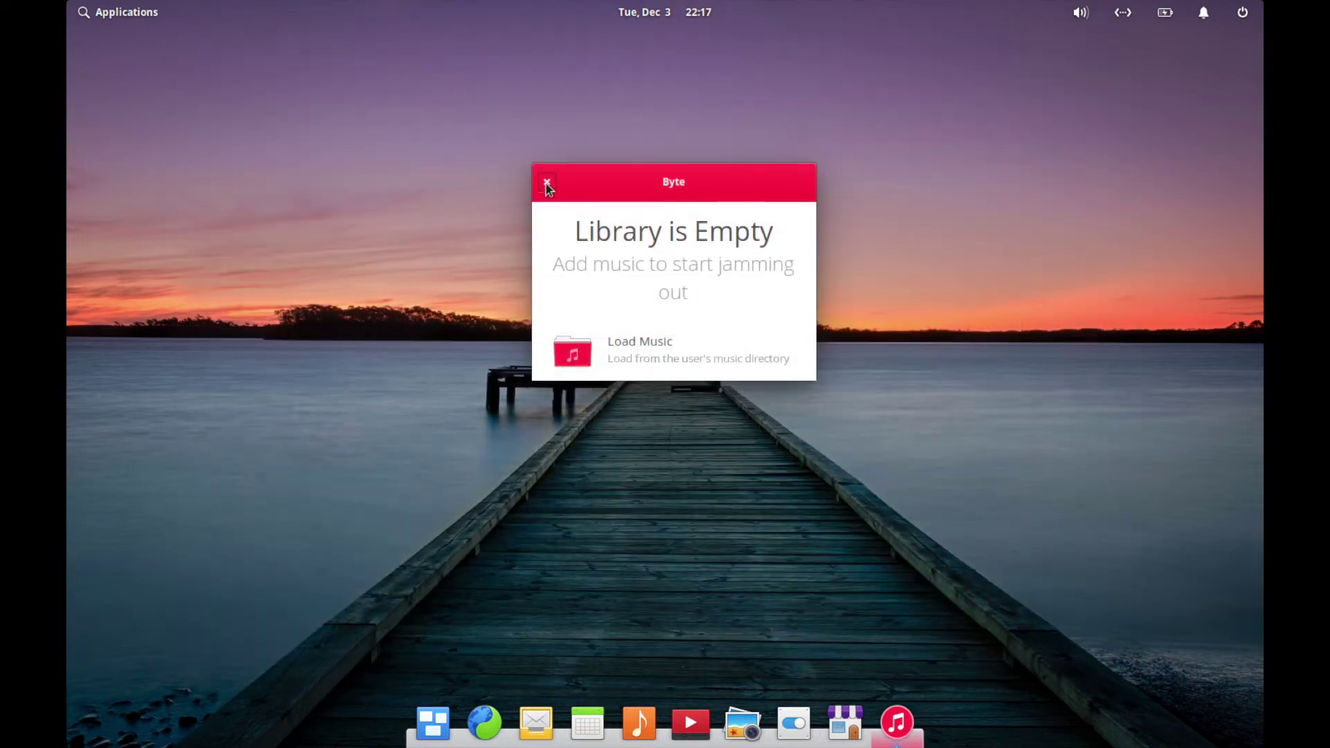
{"action": "left_click", "coordinate": [546, 183]}
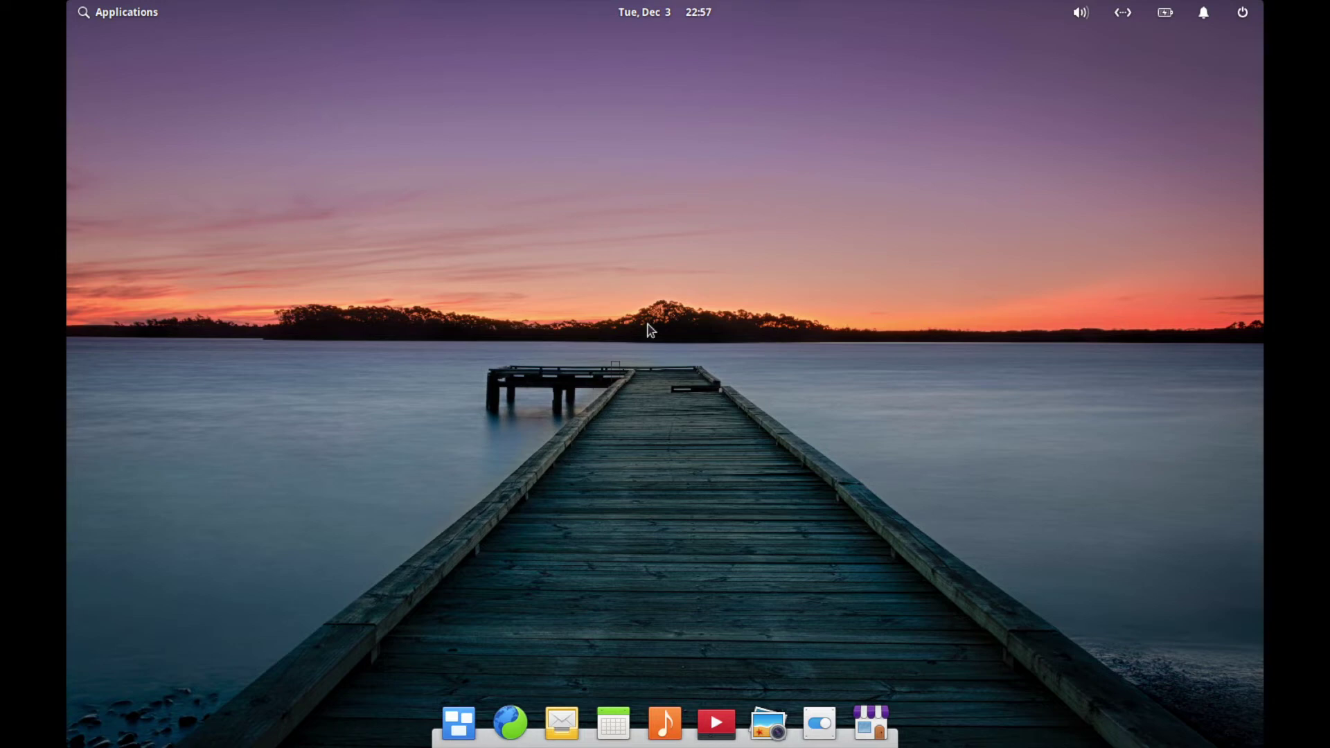
{"action": "left_click", "coordinate": [134, 19]}
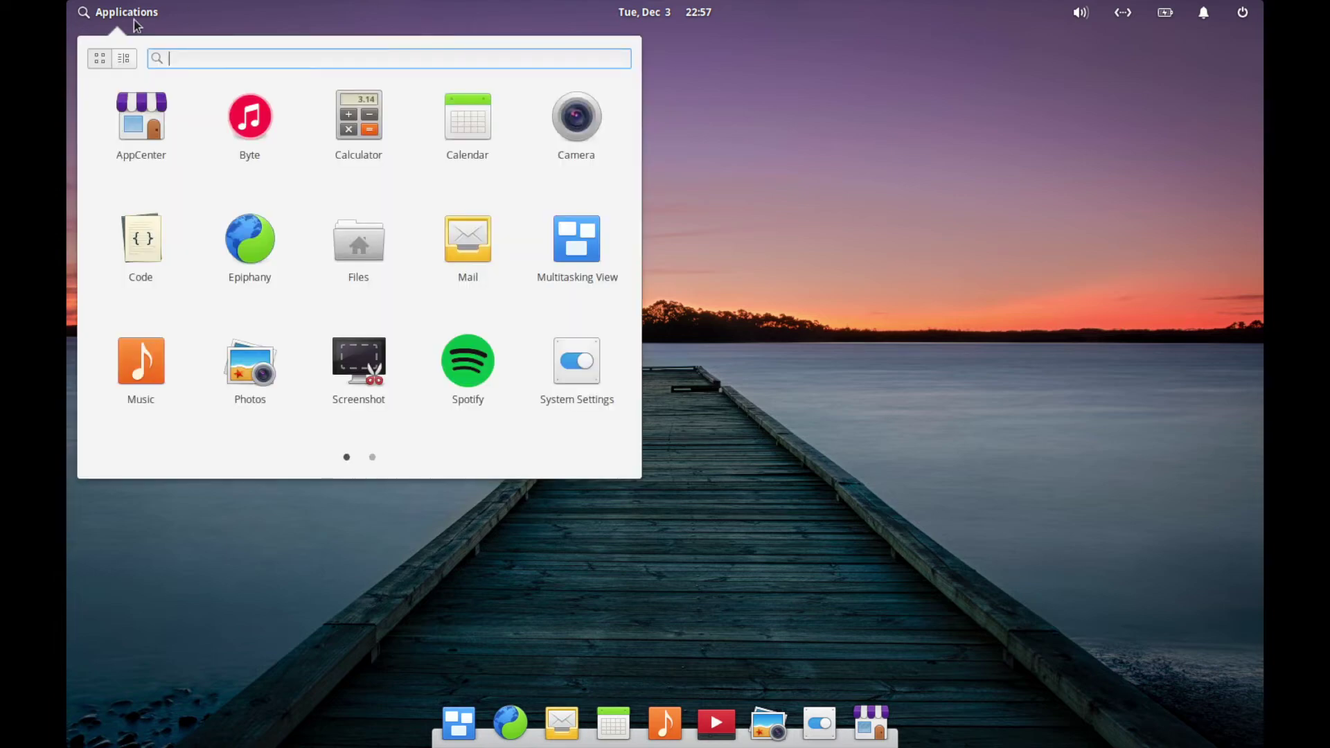
{"action": "type", "text": "setting"}
{"action": "key", "text": "Return"}
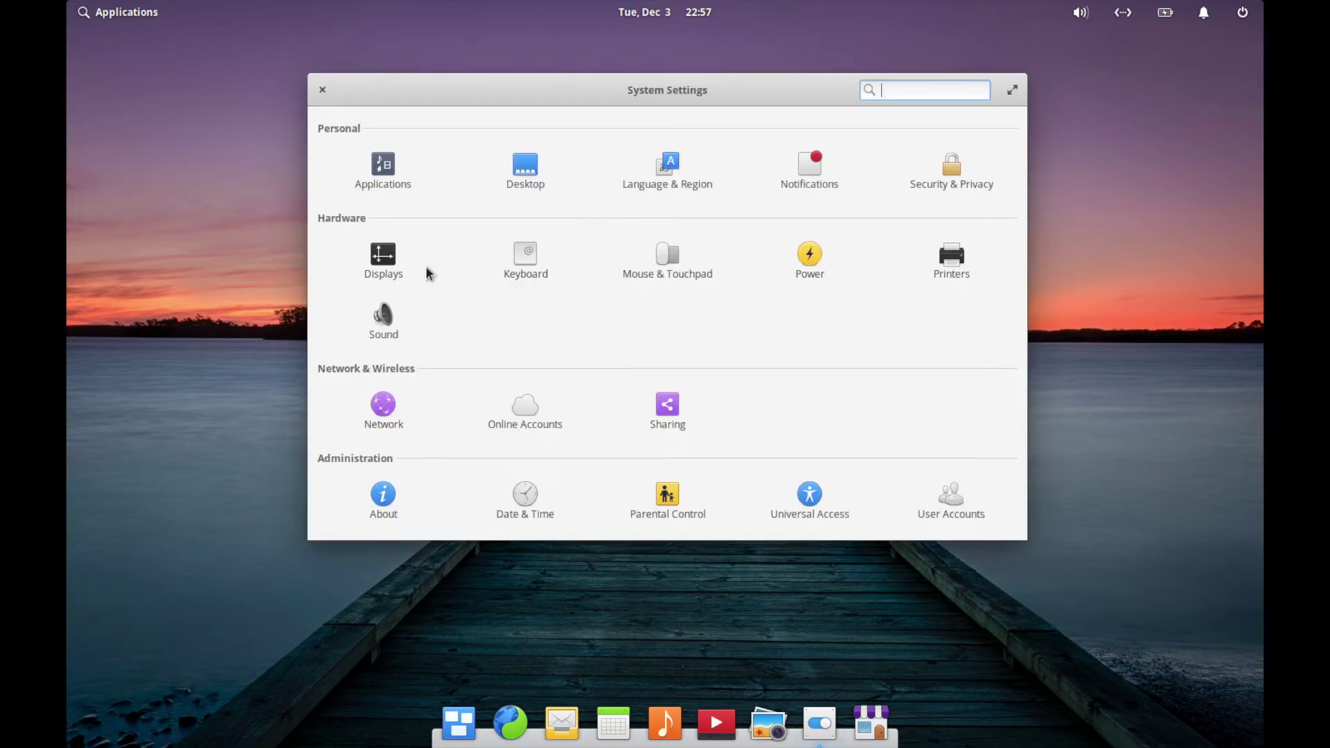
{"action": "left_click", "coordinate": [387, 260]}
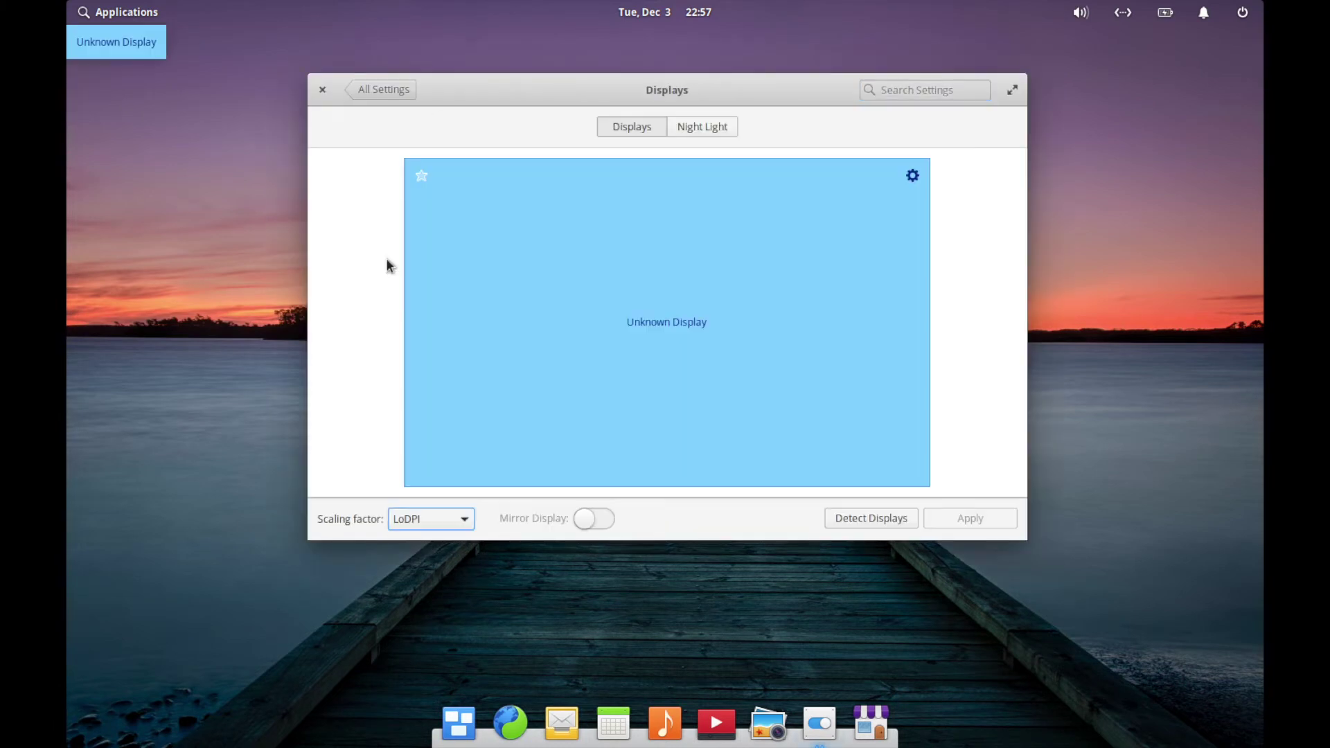
{"action": "left_click", "coordinate": [912, 175]}
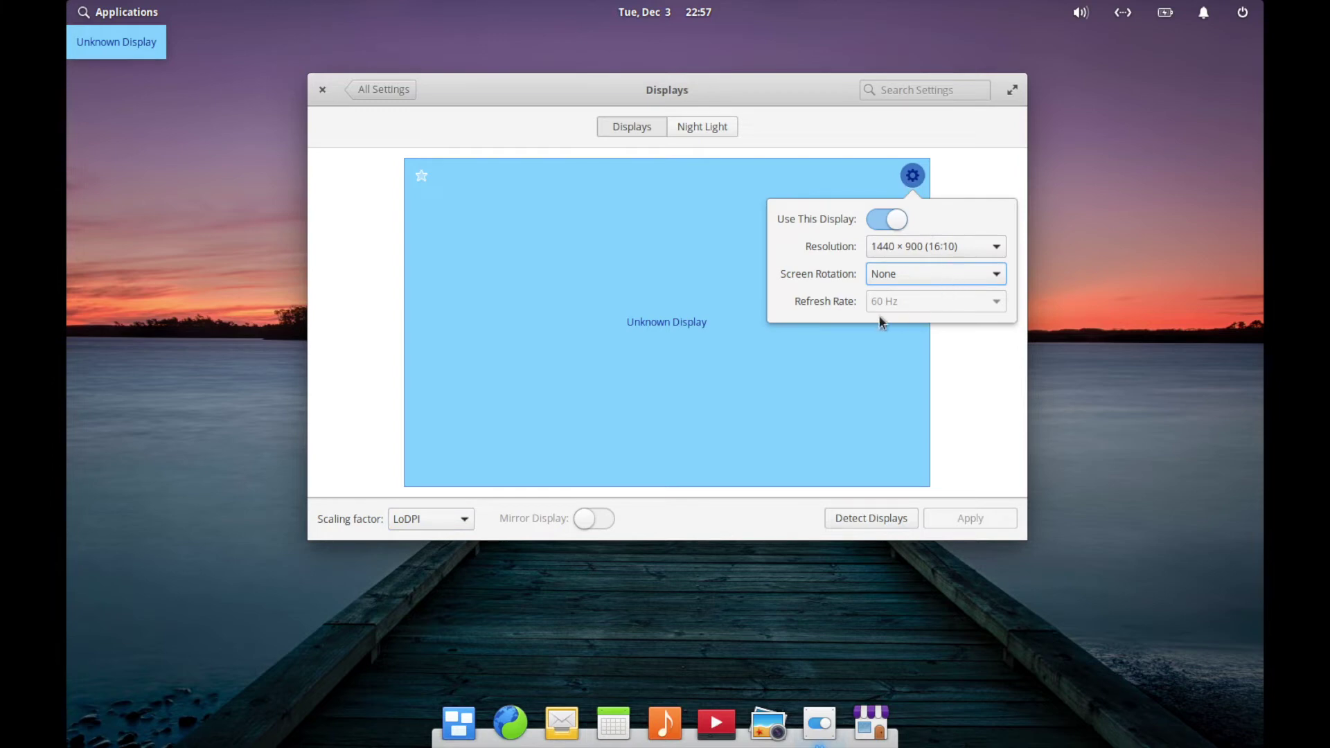
{"action": "left_click", "coordinate": [909, 306]}
{"action": "left_click", "coordinate": [954, 372]}
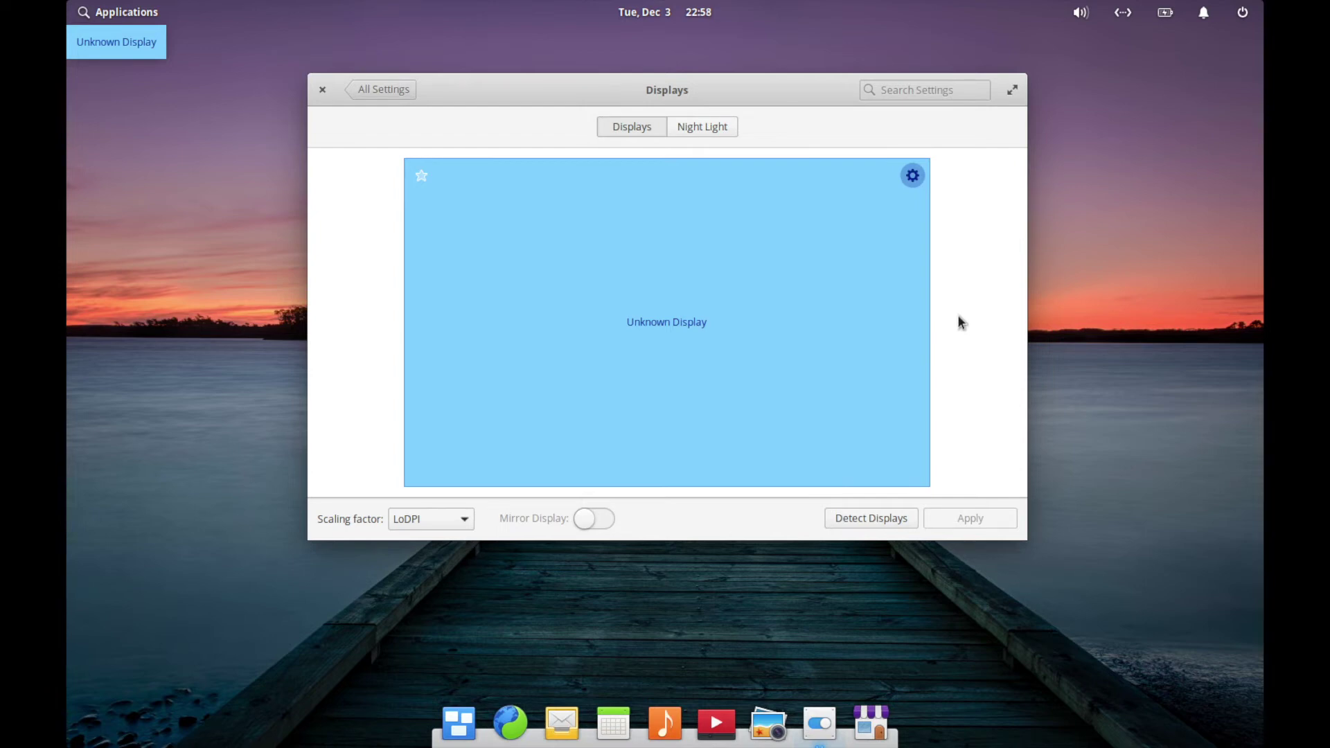
{"action": "left_click", "coordinate": [322, 91]}
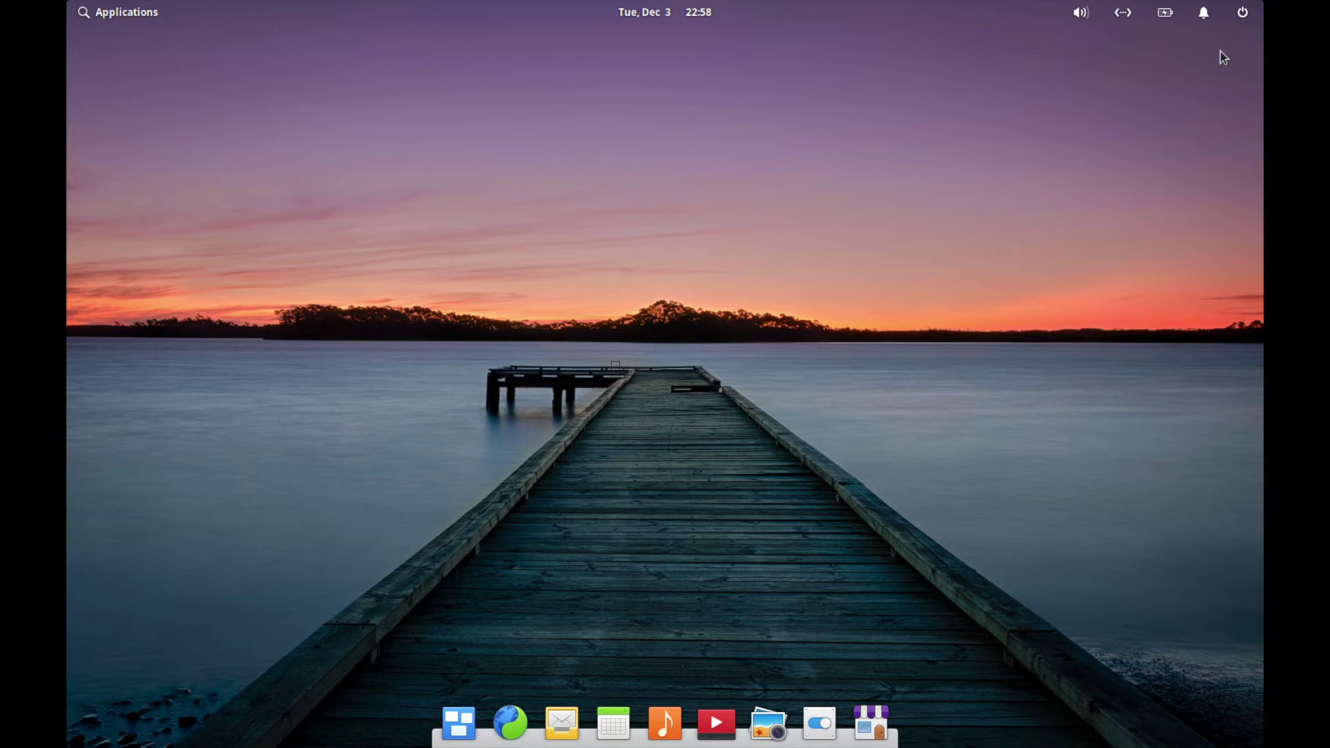
{"action": "left_click", "coordinate": [1243, 17]}
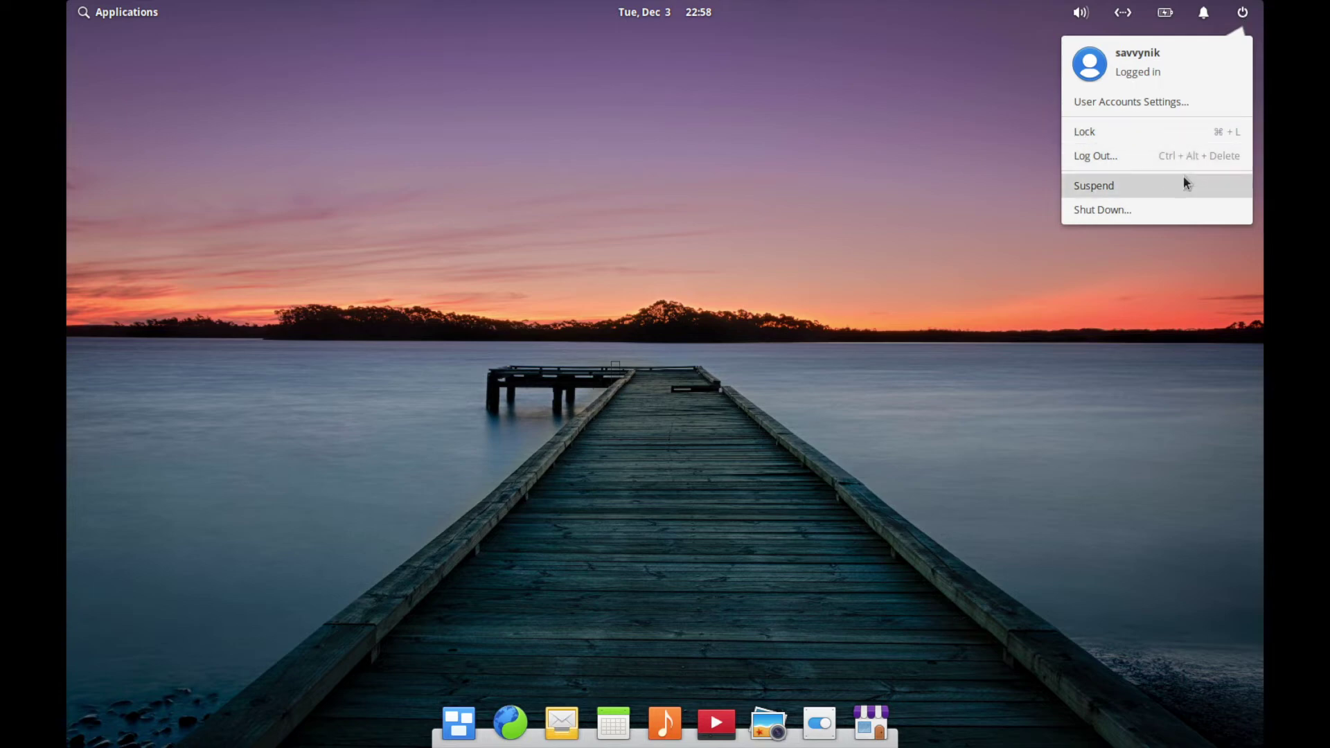
{"action": "left_click", "coordinate": [1205, 23]}
{"action": "left_click", "coordinate": [1203, 19]}
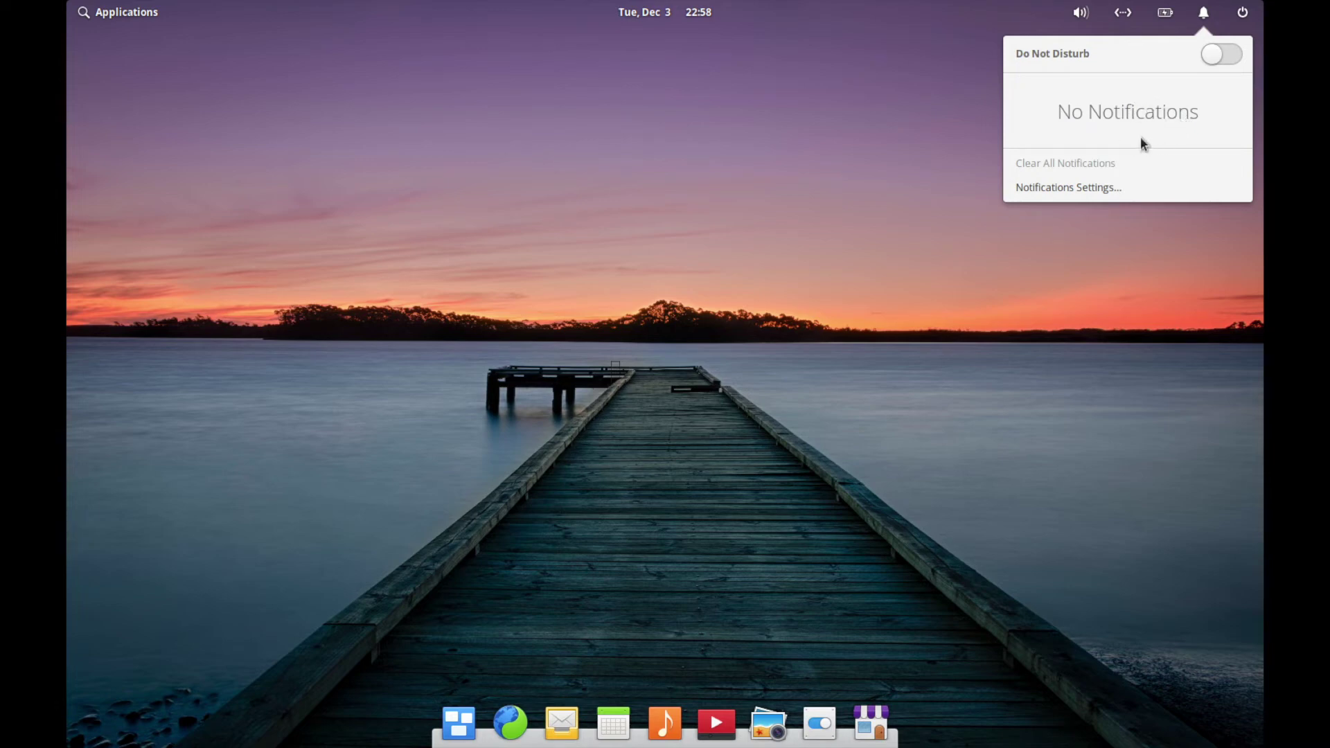
{"action": "left_click", "coordinate": [1163, 17]}
{"action": "left_click", "coordinate": [1163, 22]}
{"action": "left_click", "coordinate": [1163, 23]}
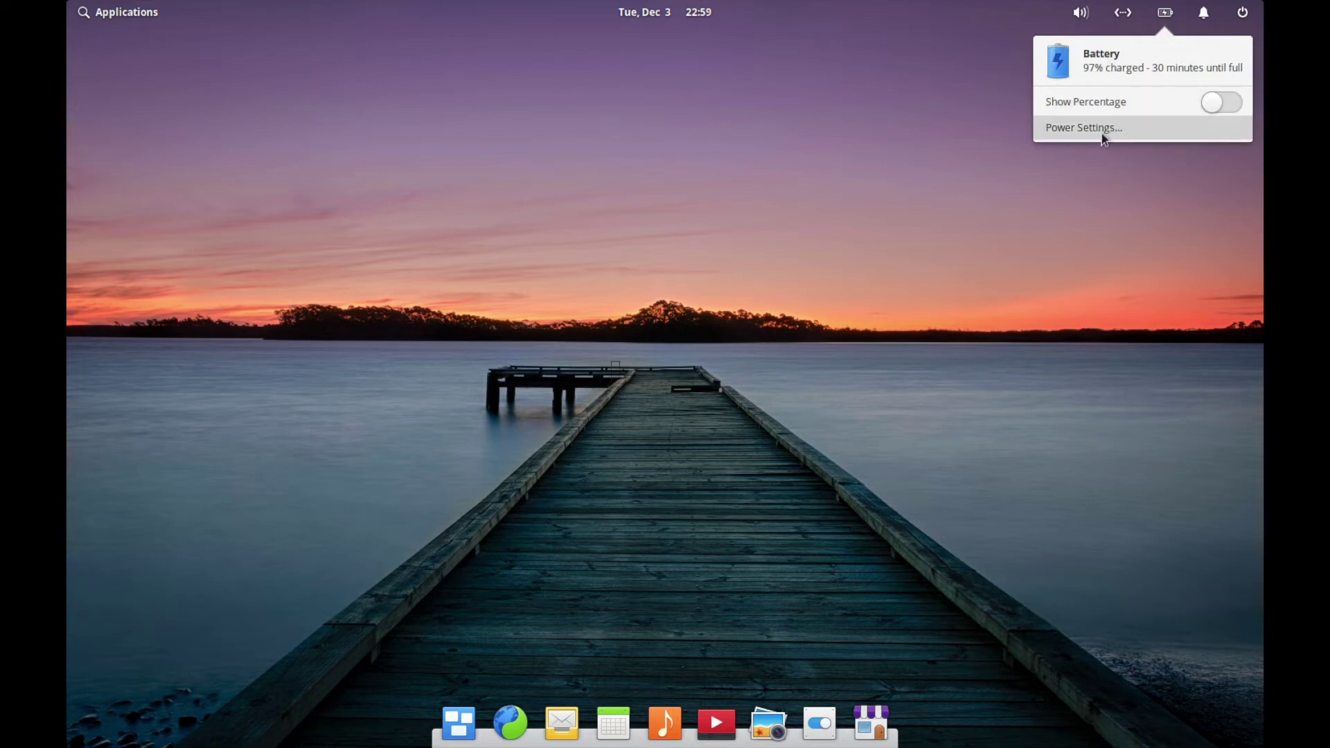
{"action": "left_click", "coordinate": [1125, 20]}
{"action": "left_click", "coordinate": [1123, 18]}
{"action": "left_click", "coordinate": [1124, 20]}
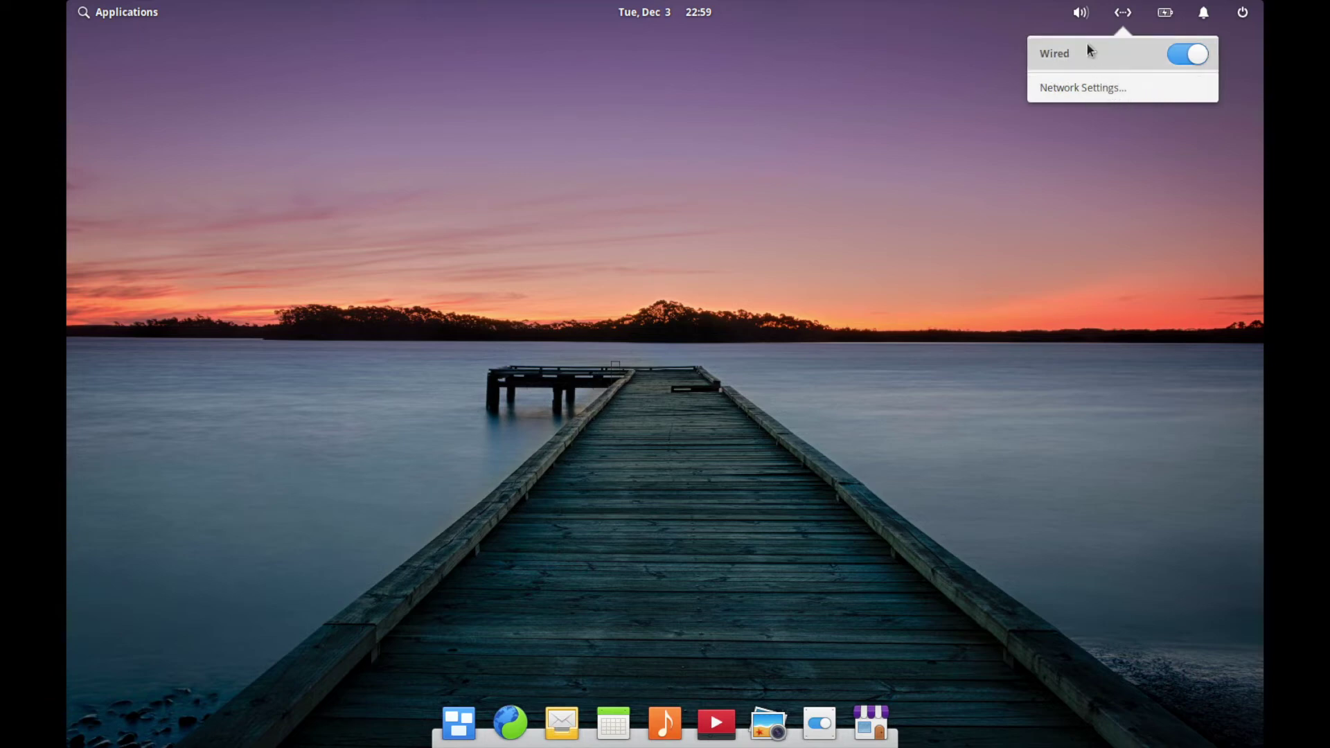
{"action": "left_click", "coordinate": [1079, 23]}
{"action": "left_click", "coordinate": [1080, 23]}
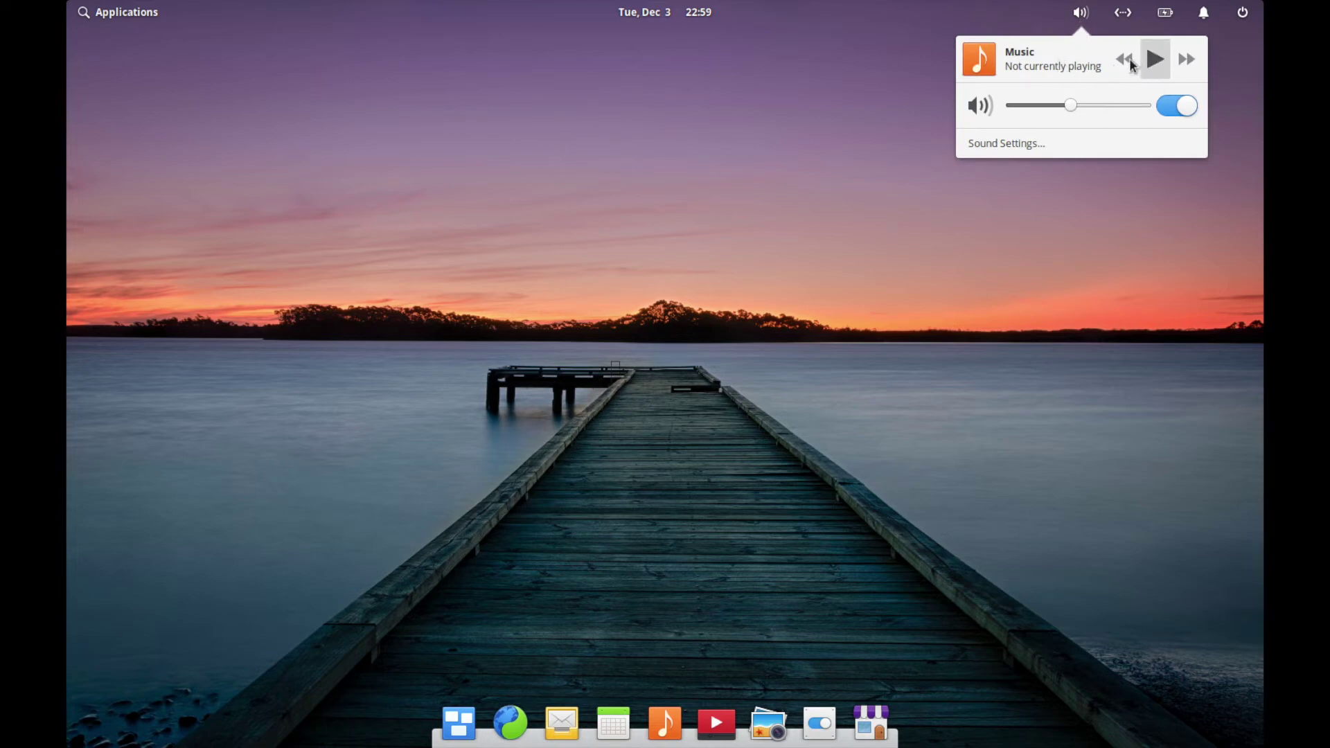
{"action": "left_click", "coordinate": [655, 32]}
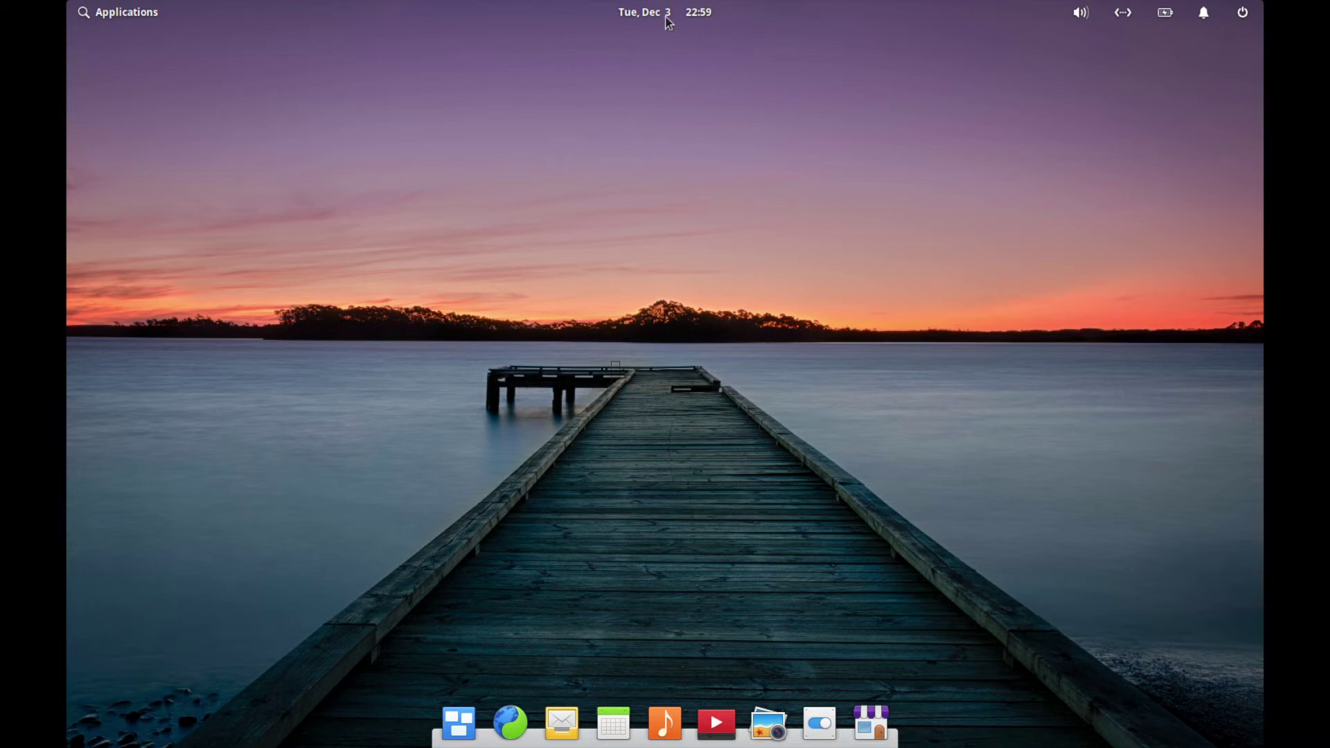
{"action": "left_click", "coordinate": [666, 17]}
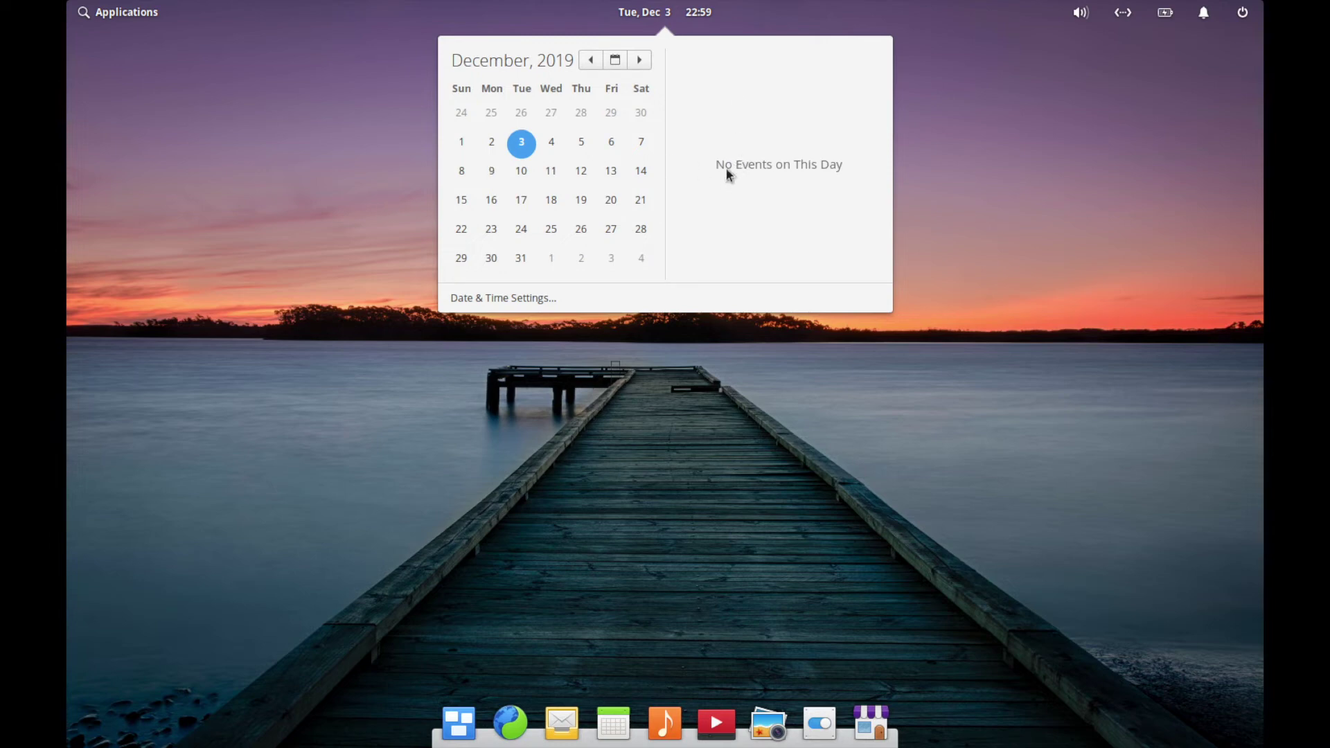
{"action": "left_click", "coordinate": [266, 206]}
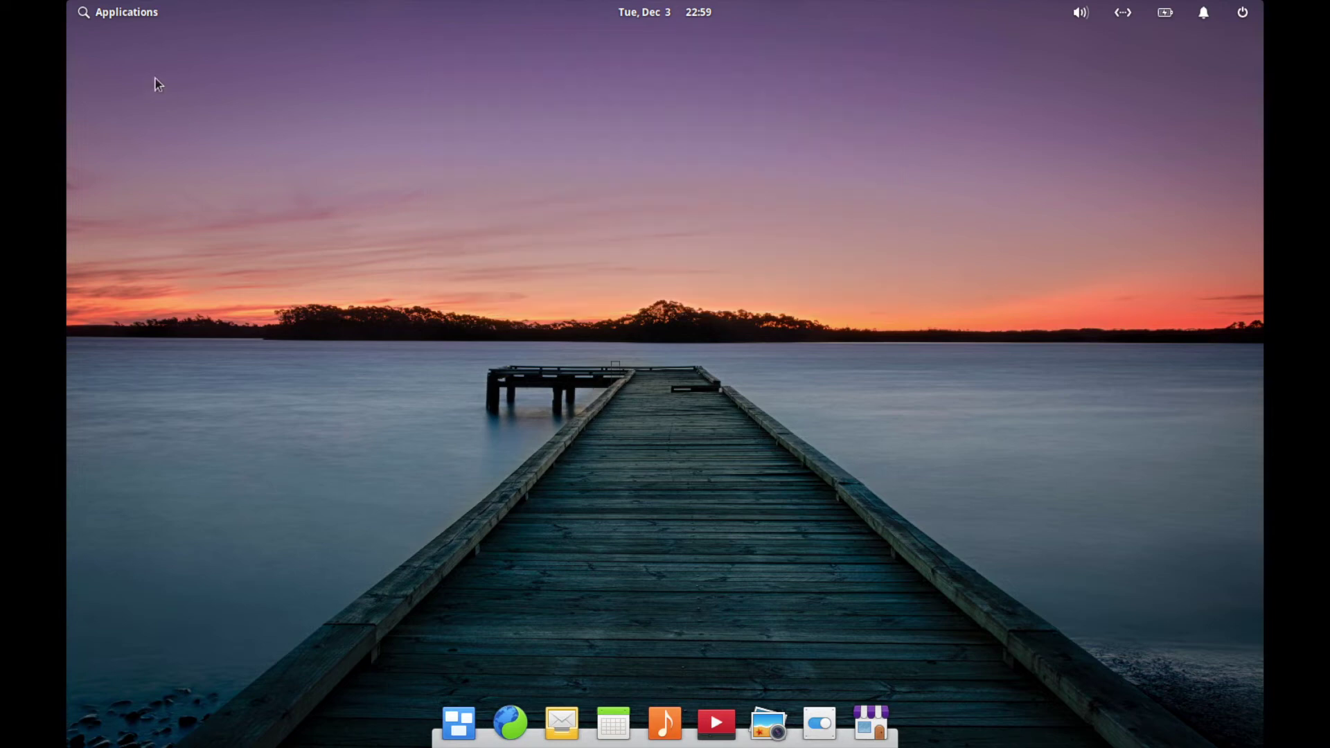
Step: Open the Applications menu and flip between its two pages of app icons
{"action": "left_click", "coordinate": [124, 16]}
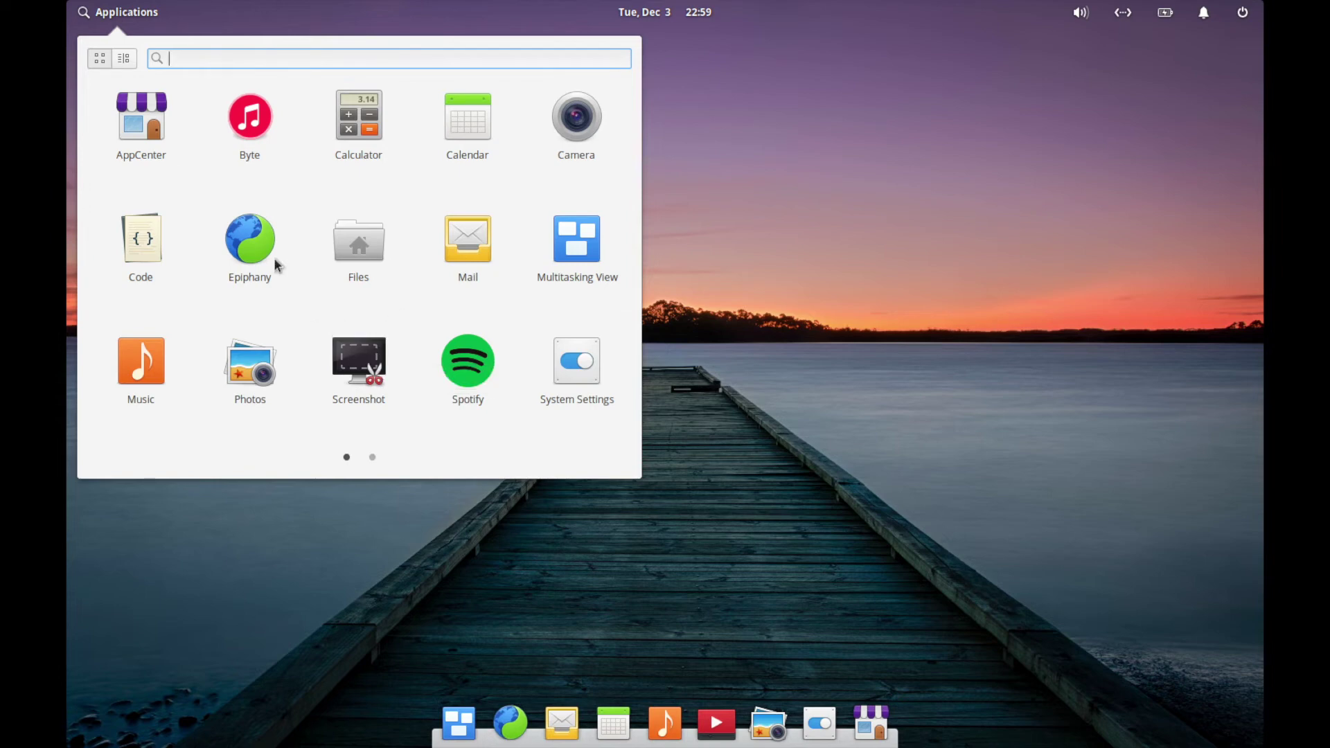
{"action": "left_click", "coordinate": [373, 457]}
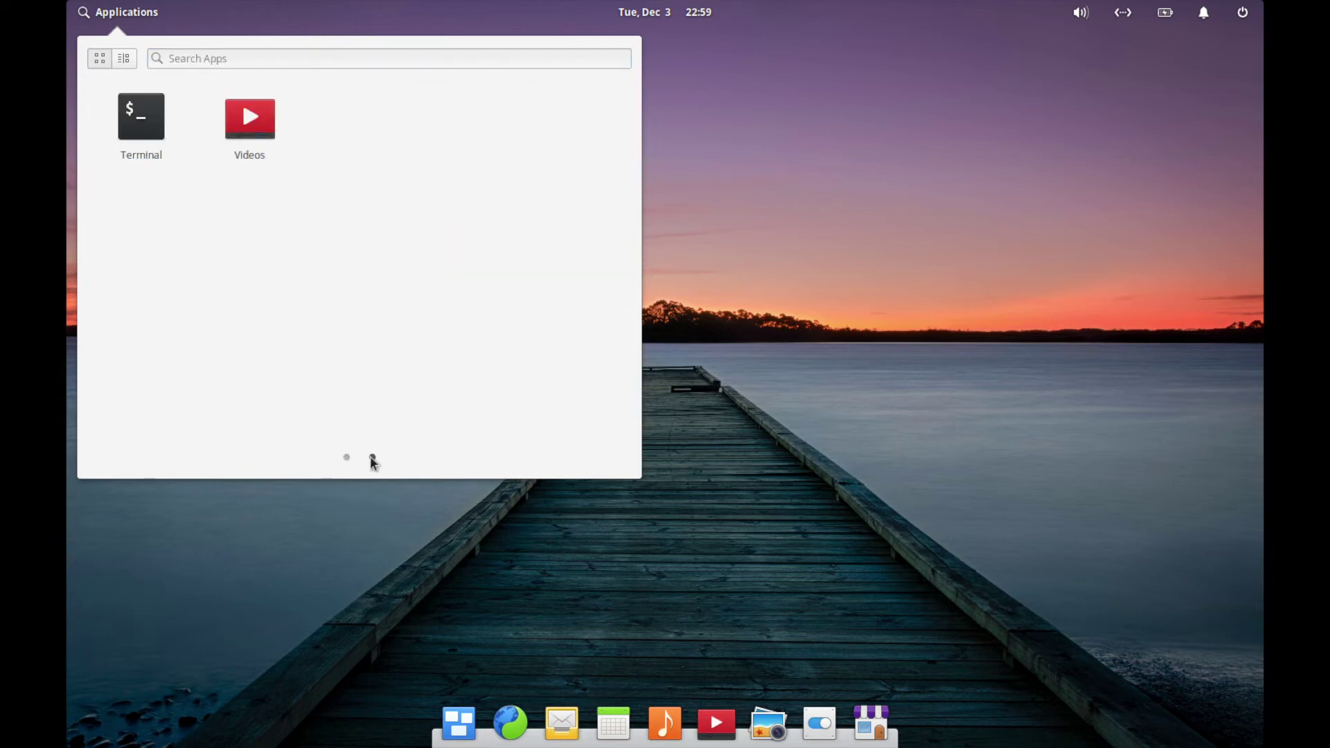
{"action": "left_click", "coordinate": [346, 457]}
{"action": "left_click", "coordinate": [371, 458]}
{"action": "left_click", "coordinate": [346, 457]}
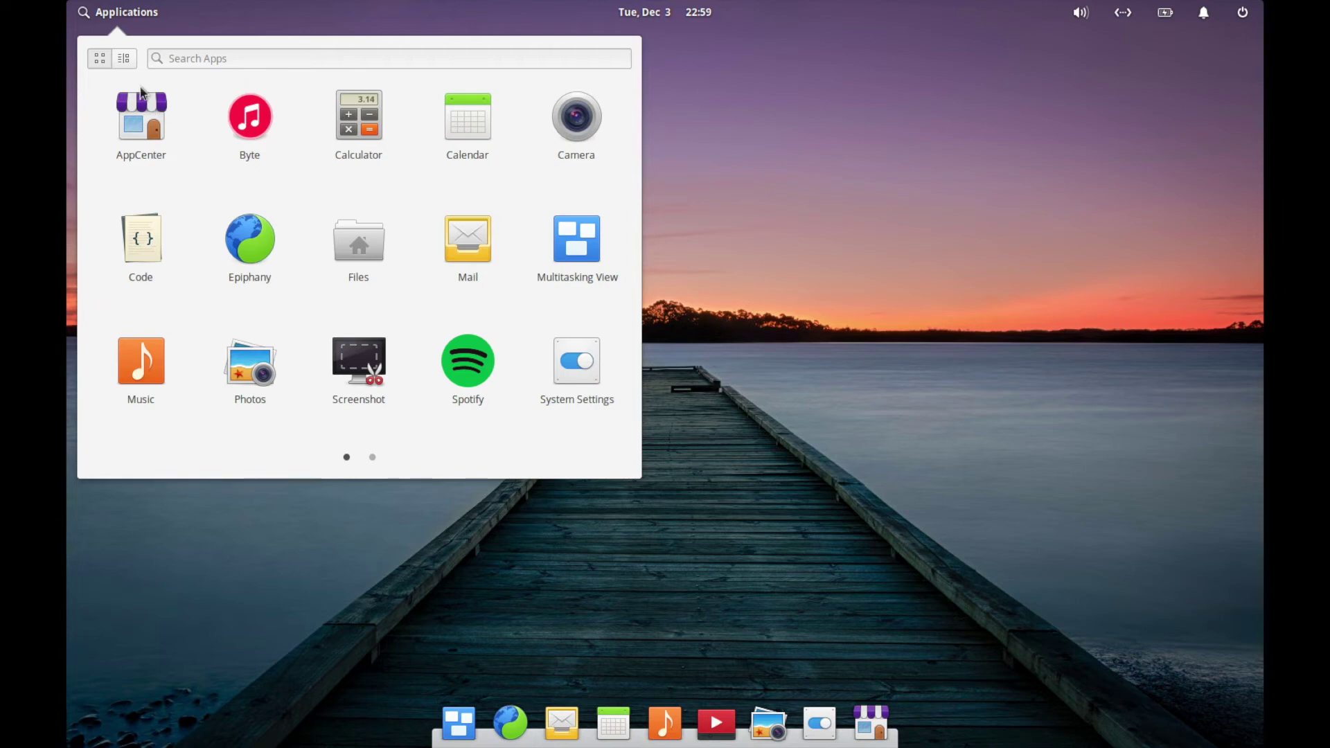
Step: Switch the launcher to category view, close it, and reopen it
{"action": "left_click", "coordinate": [127, 59]}
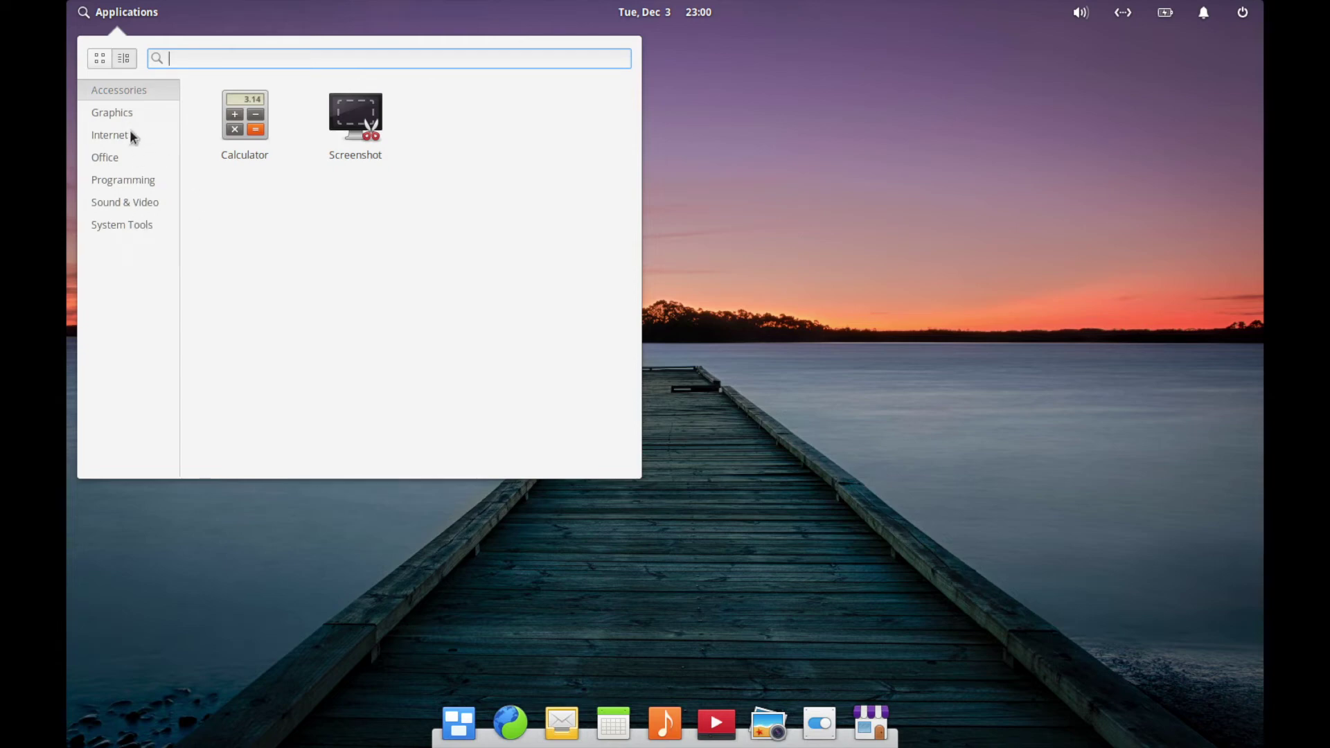
{"action": "left_click", "coordinate": [936, 252]}
{"action": "left_click", "coordinate": [482, 268]}
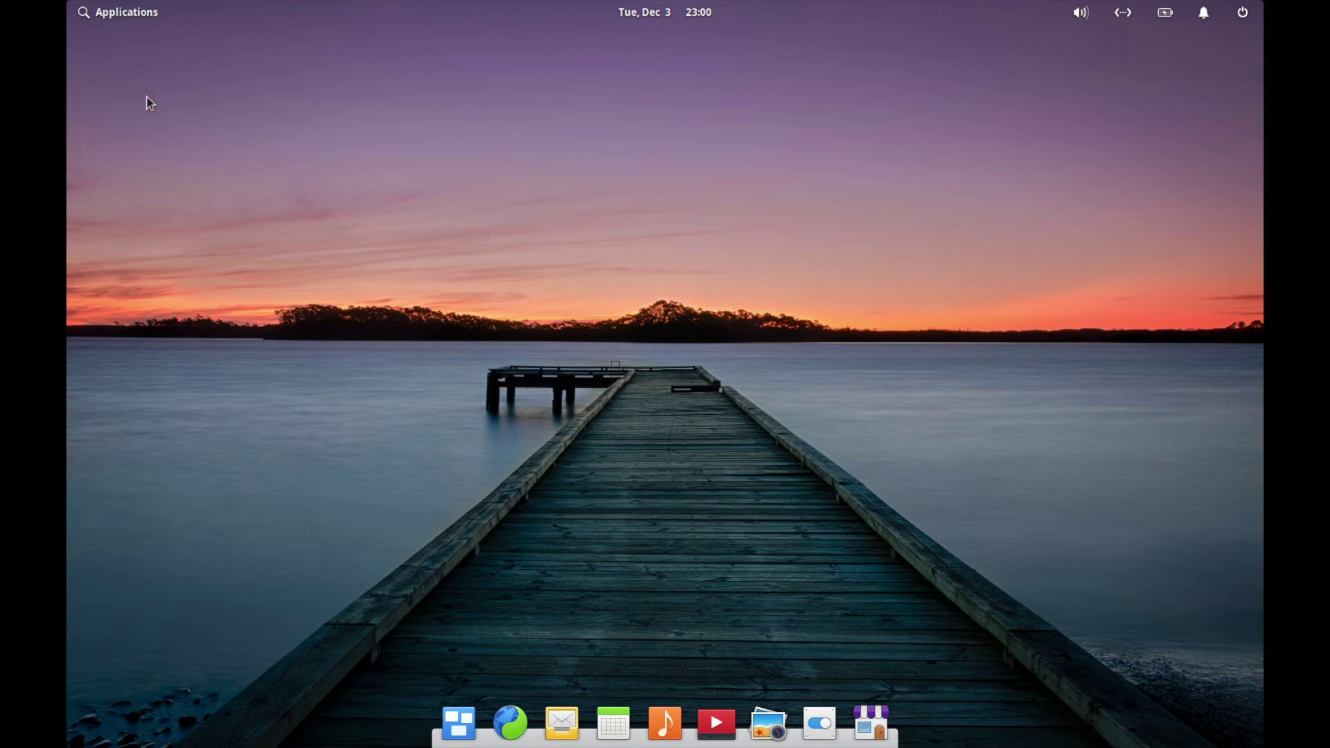
{"action": "left_click", "coordinate": [126, 14]}
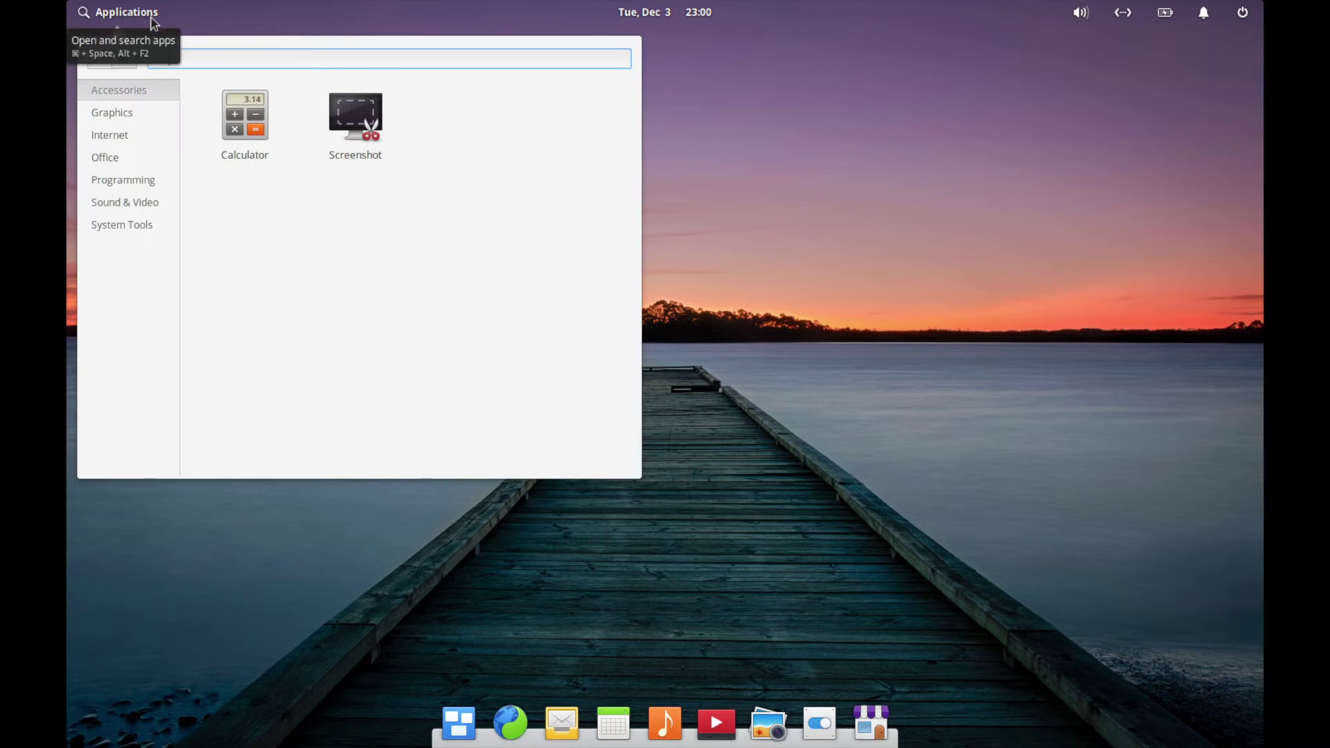
Step: Launch System Settings from the System Tools category, then close it with Alt+F4
{"action": "left_click", "coordinate": [145, 227]}
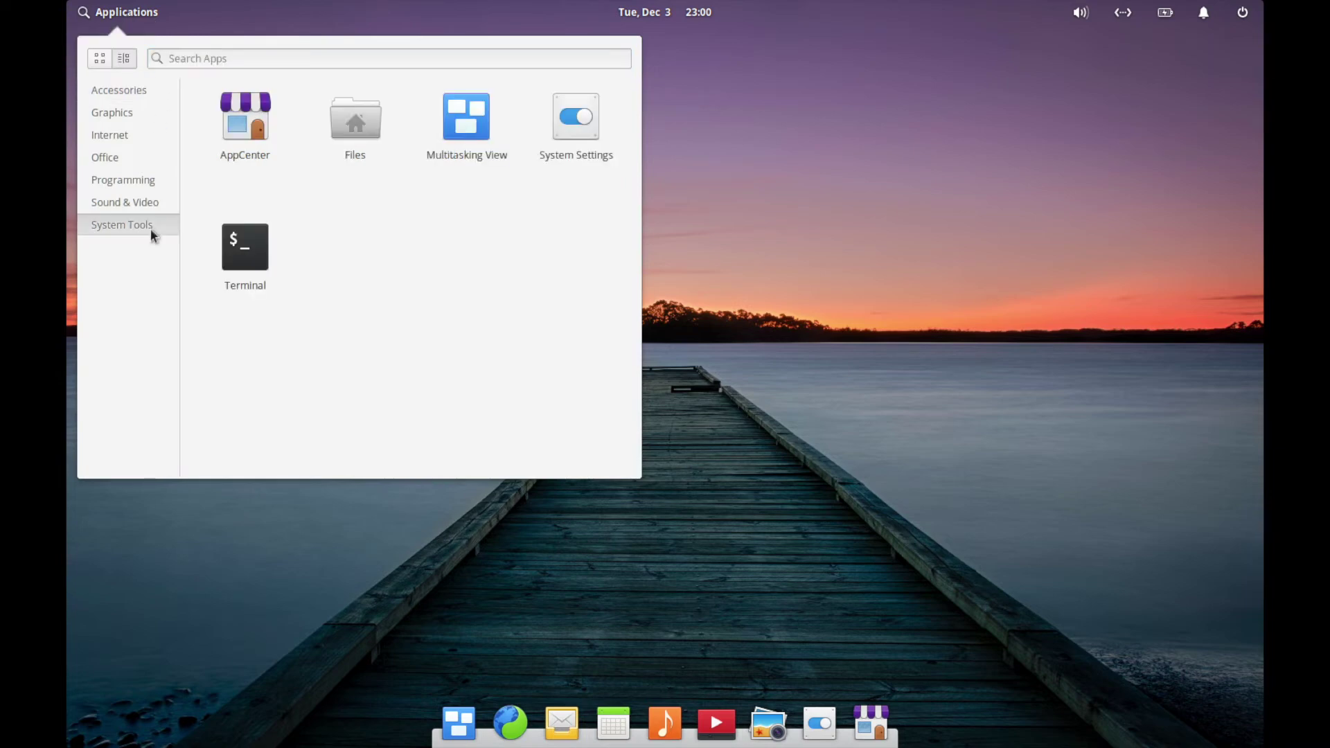
{"action": "left_click", "coordinate": [575, 130]}
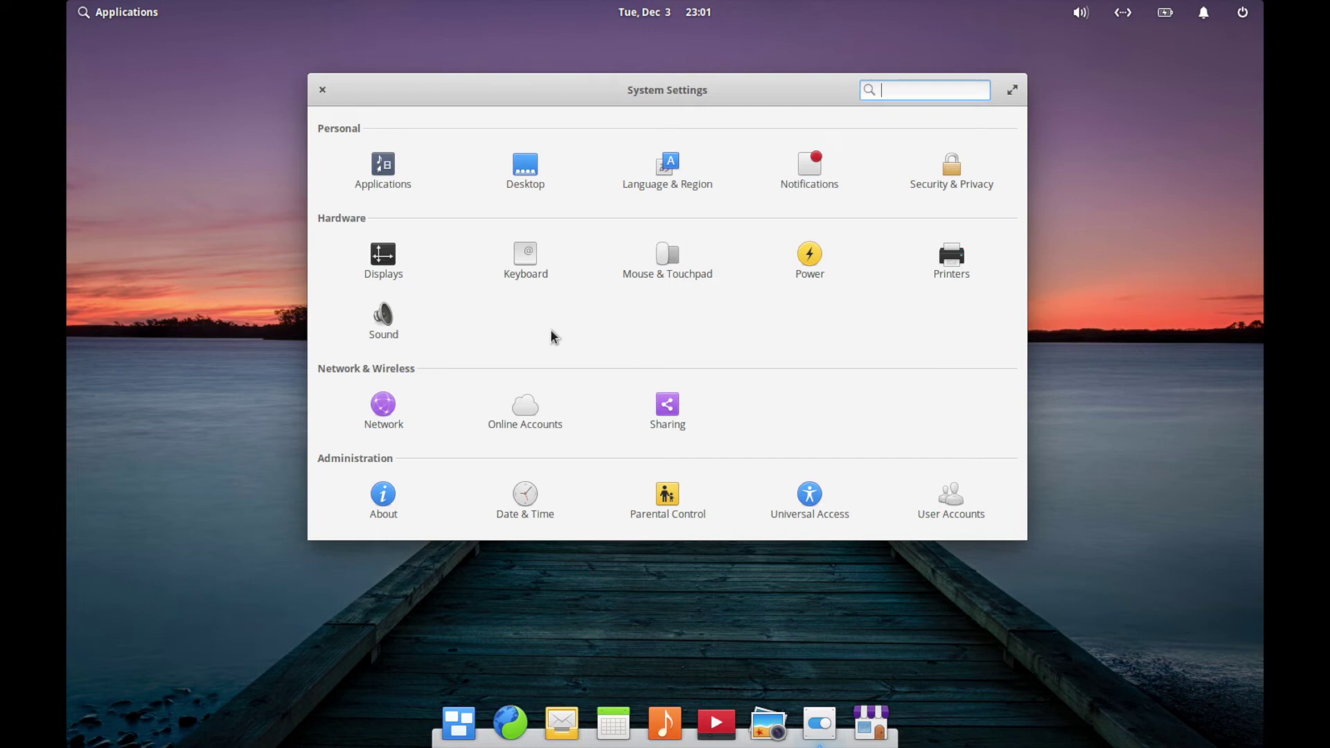
{"action": "key", "text": "alt+F4"}
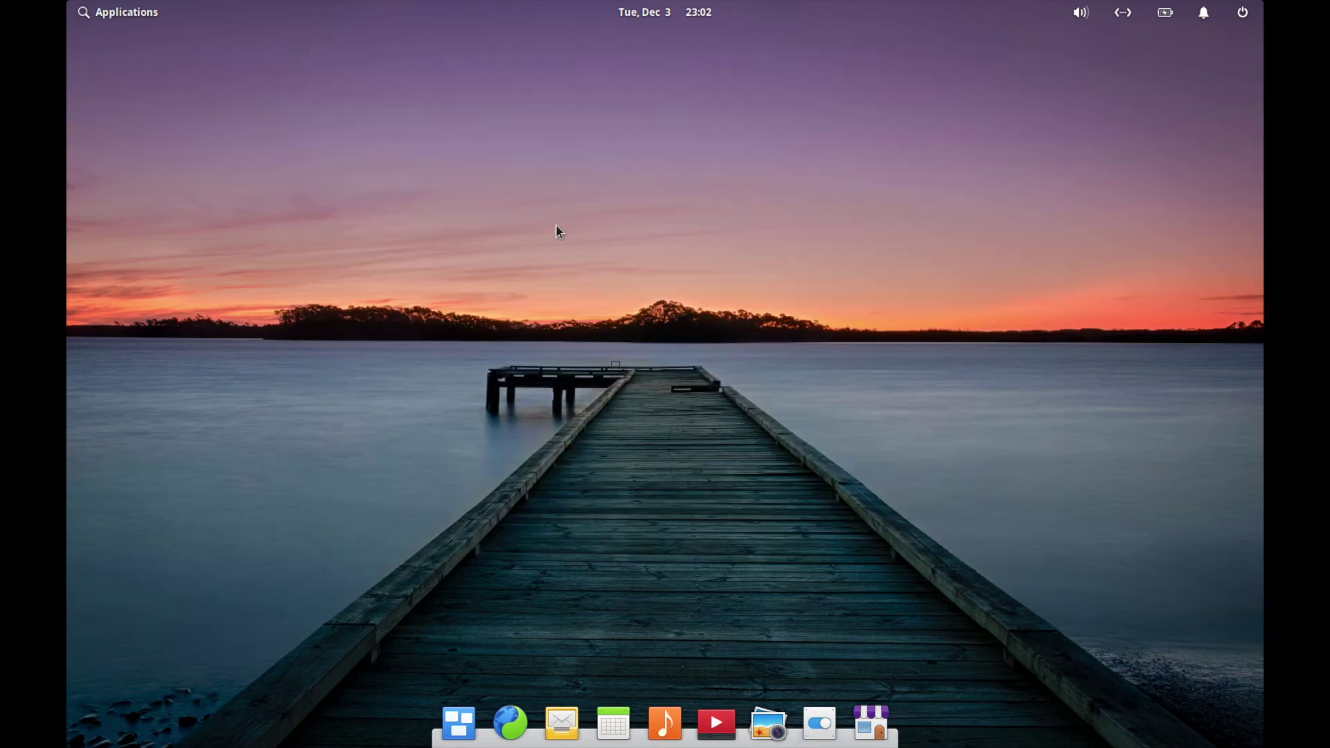
Step: Launch Files from the Applications menu and move its window up-left
{"action": "left_click", "coordinate": [128, 12]}
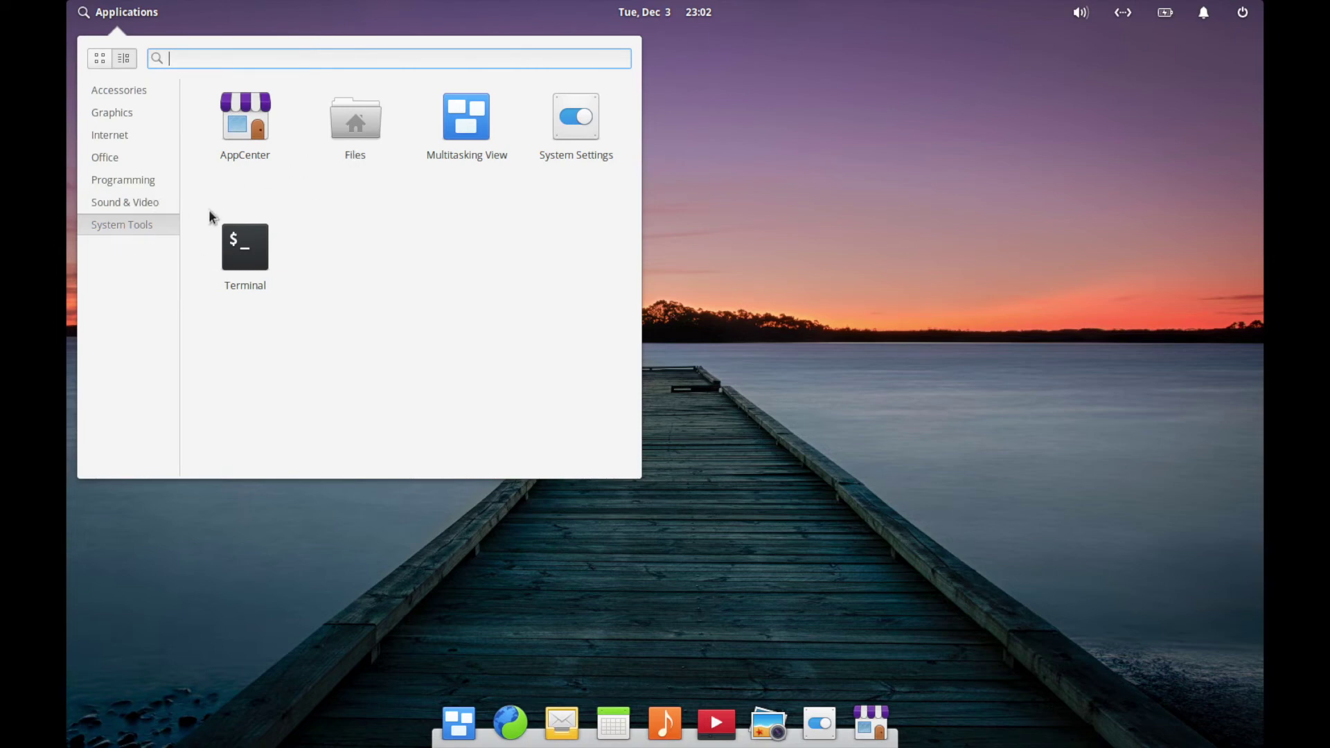
{"action": "left_click", "coordinate": [353, 117]}
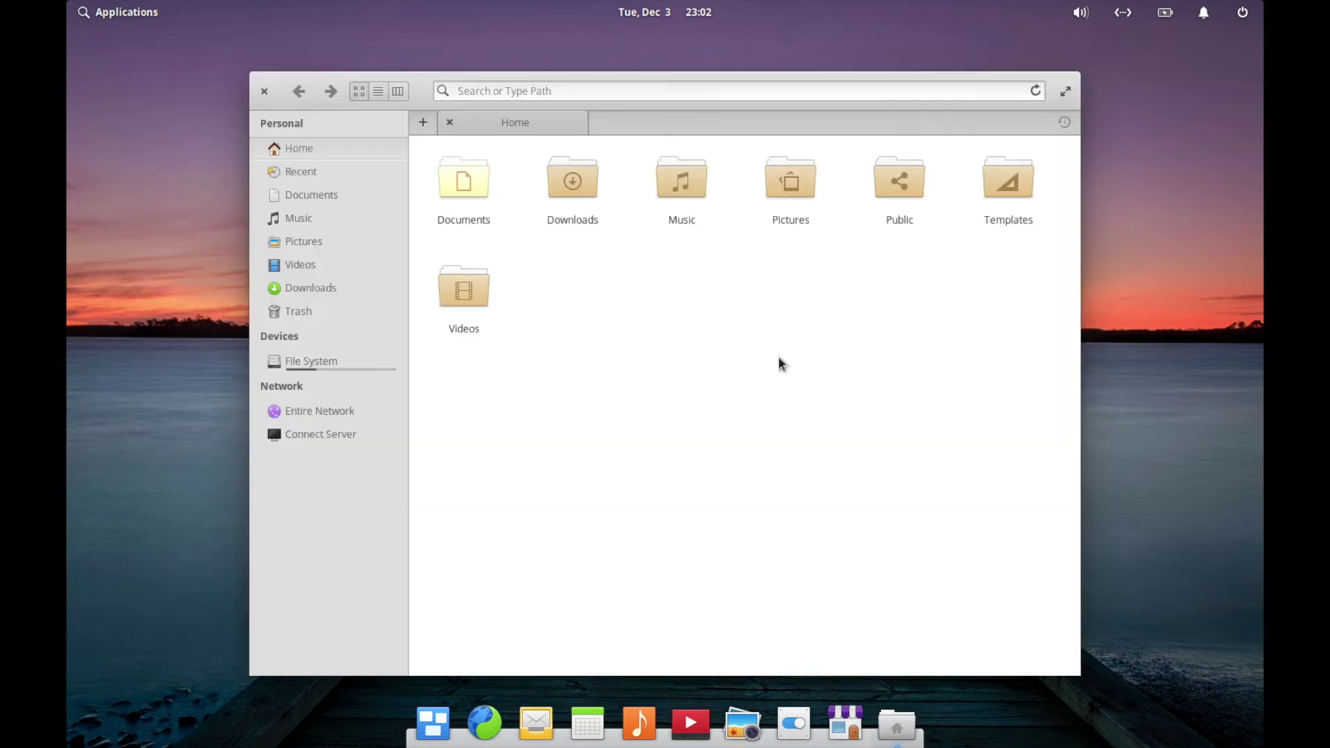
{"action": "left_click_drag", "start_coordinate": [421, 86], "coordinate": [330, 46]}
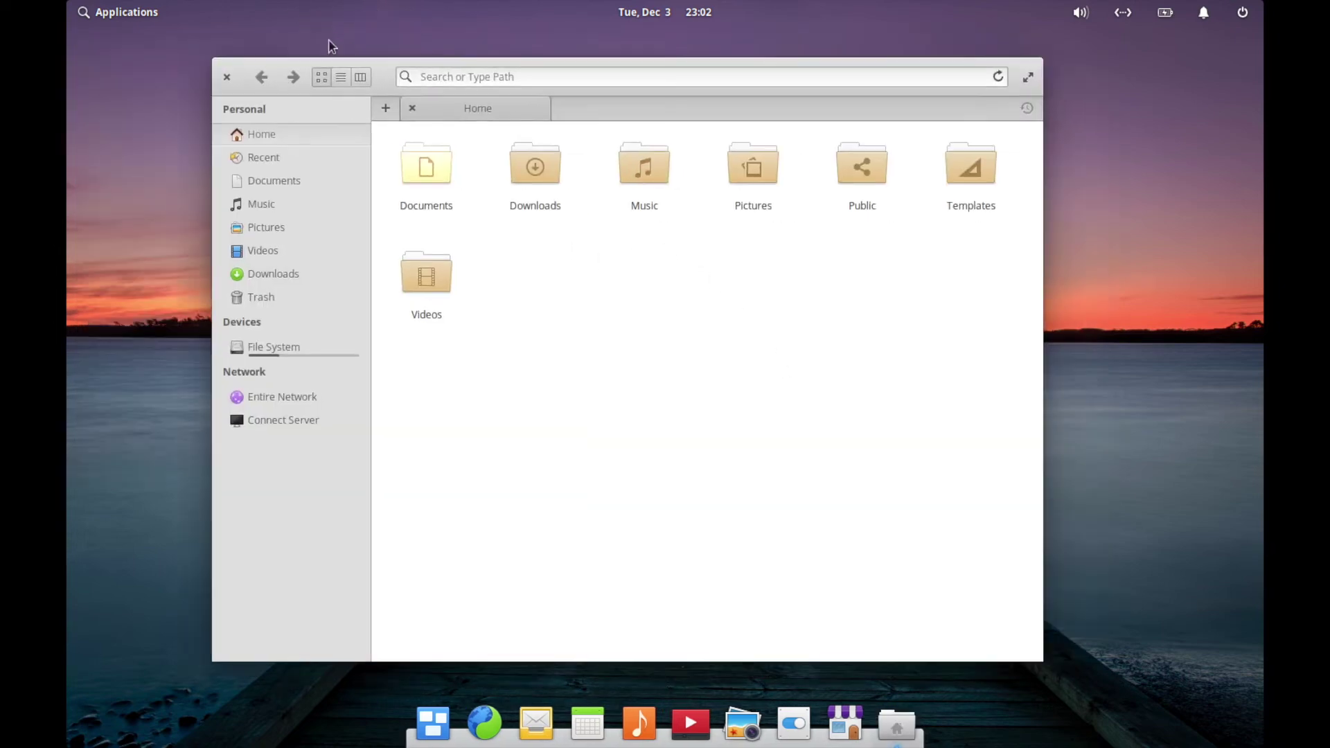
Step: Widen the Files window and open four extra Home tabs, five in total
{"action": "left_click_drag", "start_coordinate": [975, 625], "coordinate": [1131, 651]}
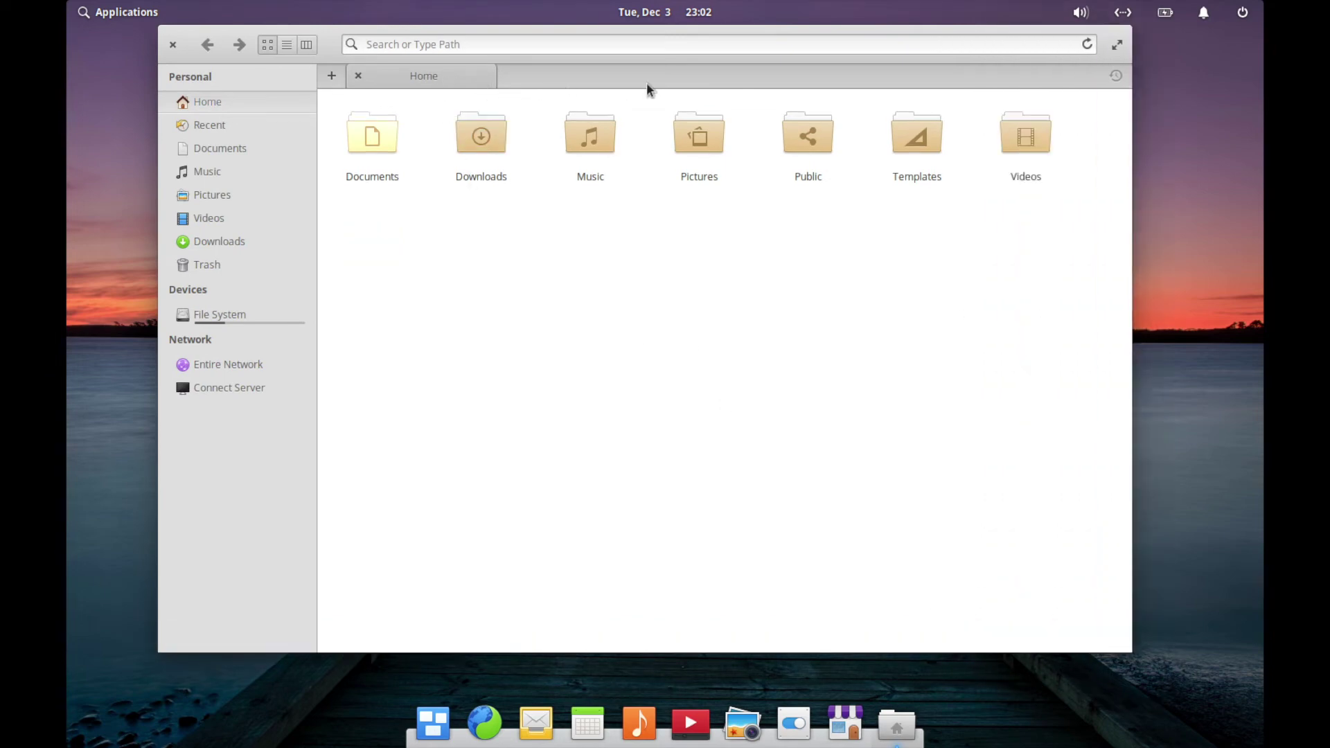
{"action": "right_click", "coordinate": [539, 247]}
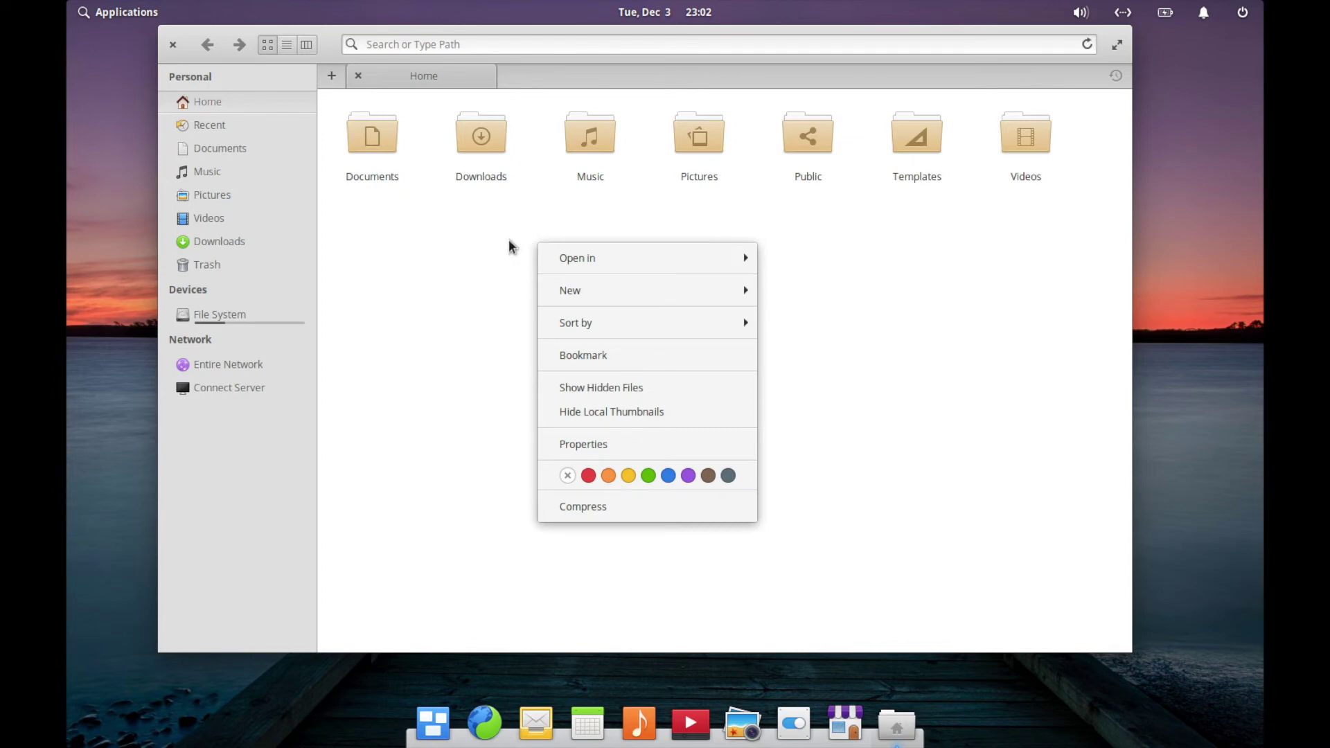
{"action": "mouse_move", "coordinate": [554, 256]}
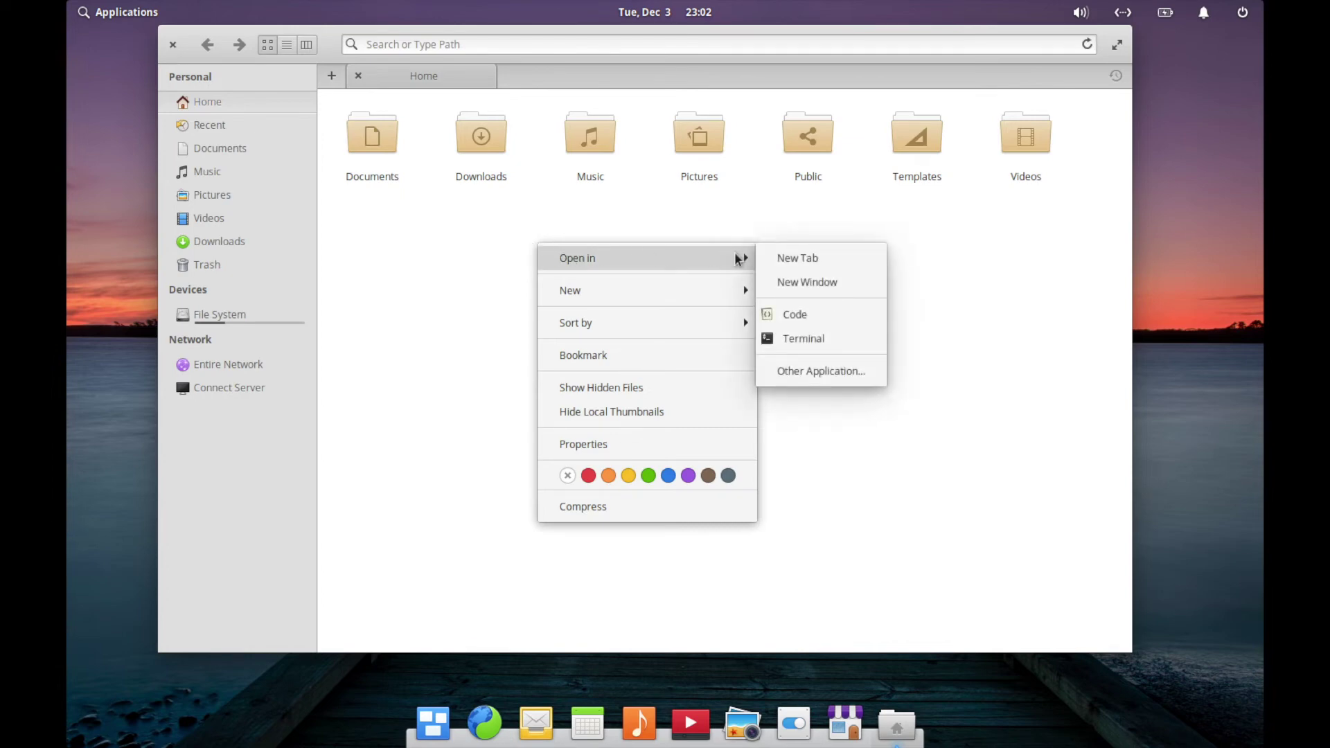
{"action": "left_click", "coordinate": [793, 259]}
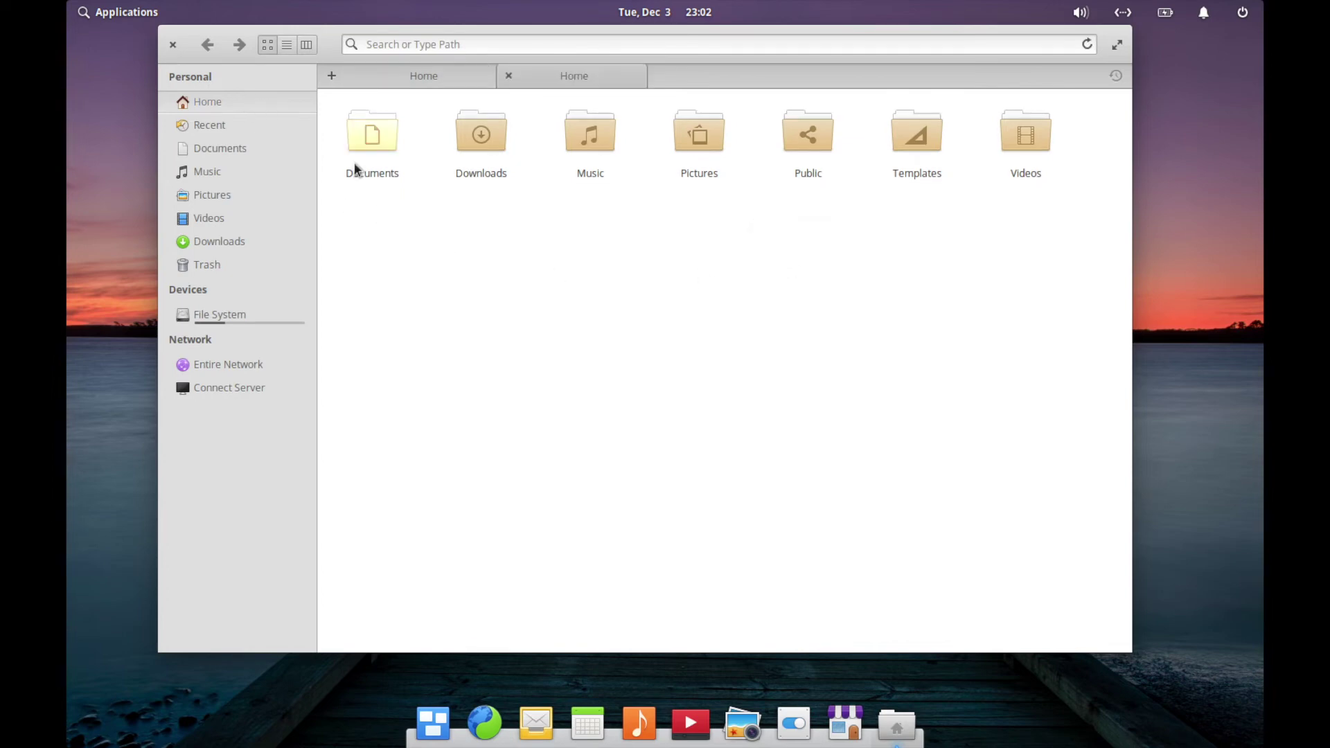
{"action": "left_click", "coordinate": [328, 79]}
{"action": "left_click", "coordinate": [330, 80]}
{"action": "left_click", "coordinate": [330, 78]}
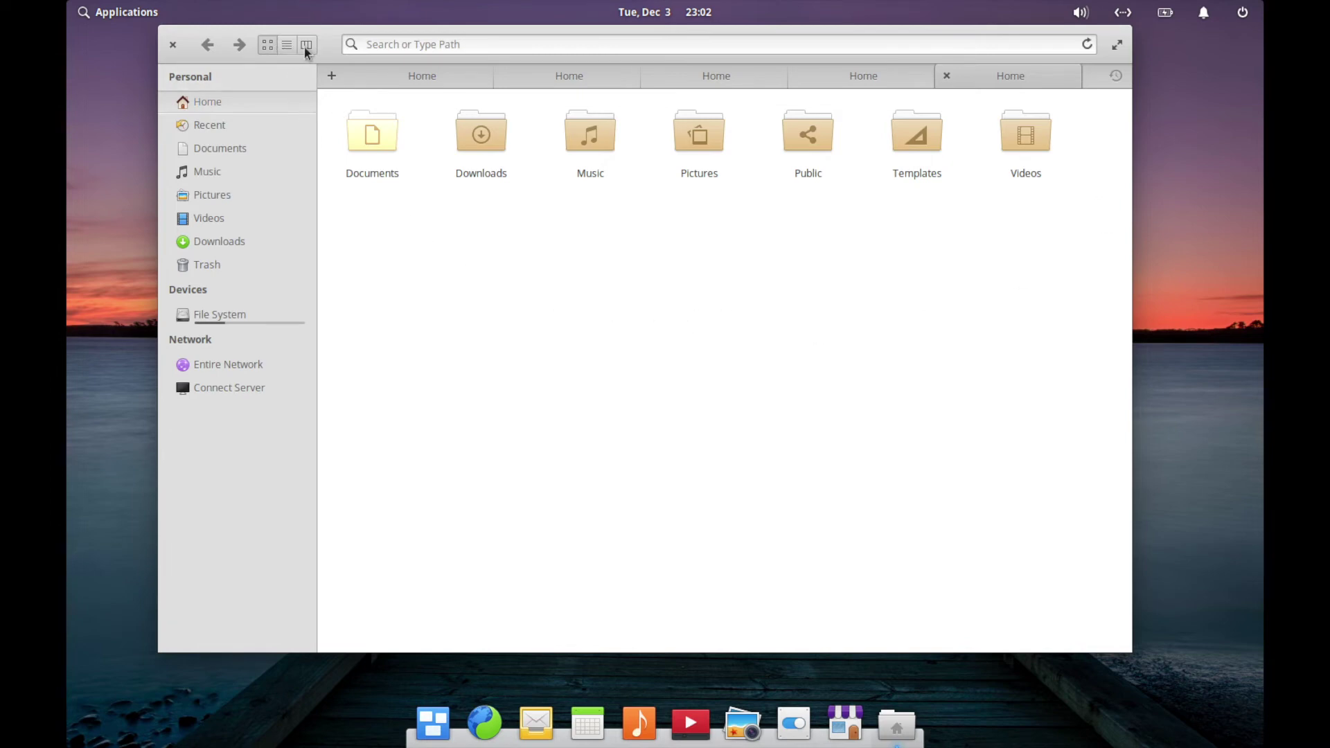
Step: Cycle the view through list and column modes, ending back on icon view
{"action": "left_click", "coordinate": [286, 45]}
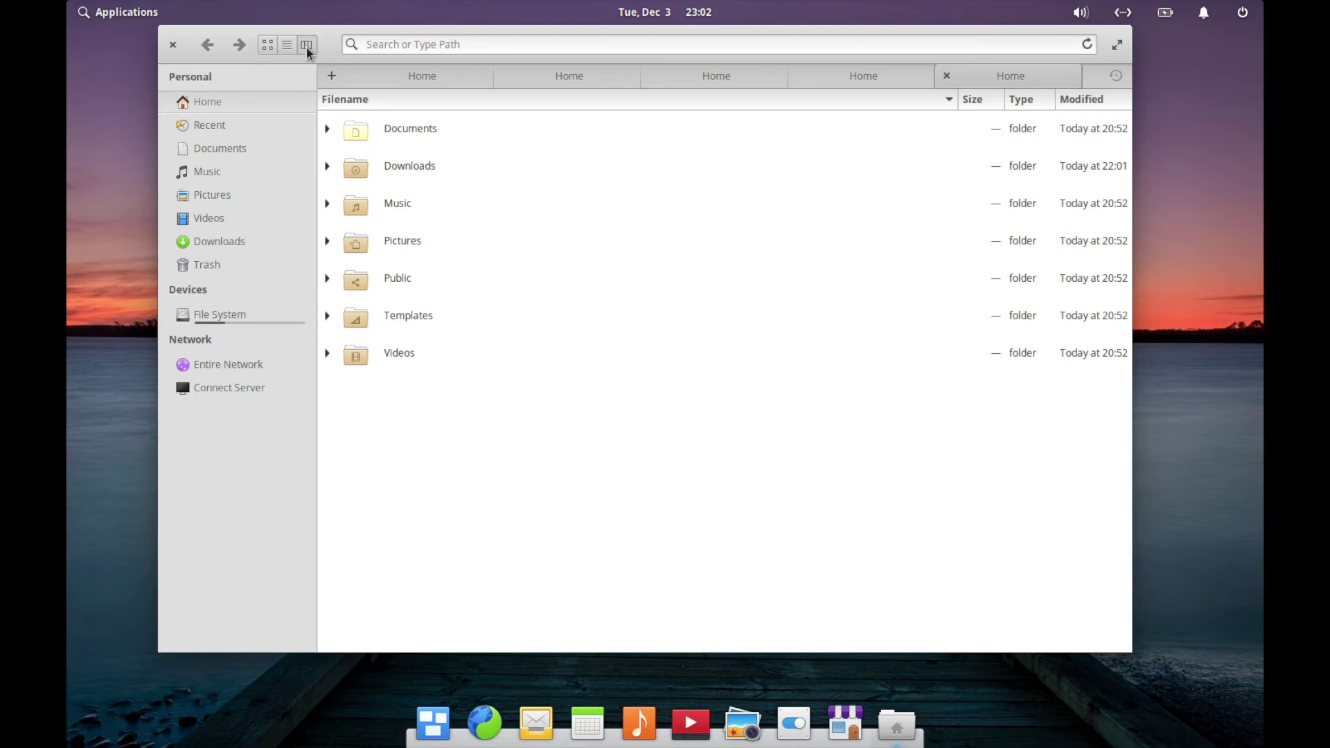
{"action": "left_click", "coordinate": [306, 45]}
{"action": "left_click", "coordinate": [267, 44]}
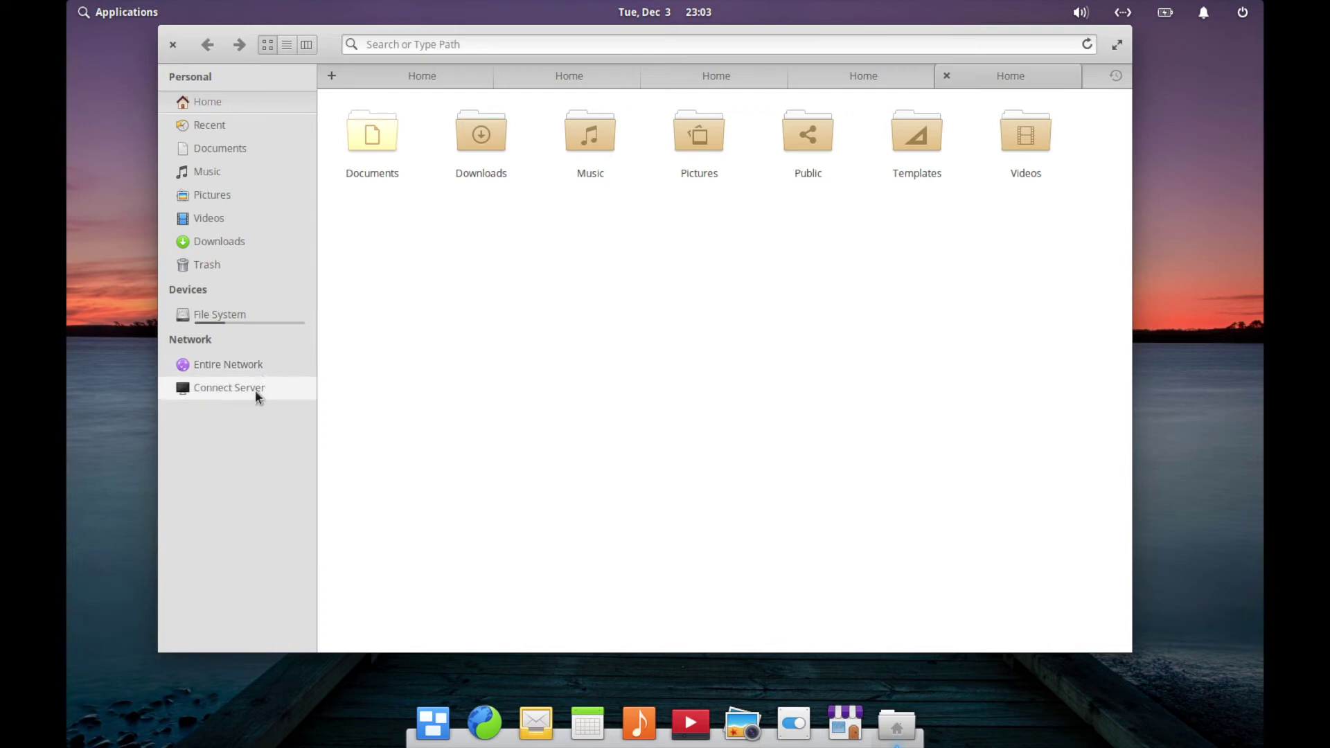
Step: Check the Home folder's properties (2.6 GB, 24.4 GB free of 33.7 GB), then close Files
{"action": "right_click", "coordinate": [402, 340]}
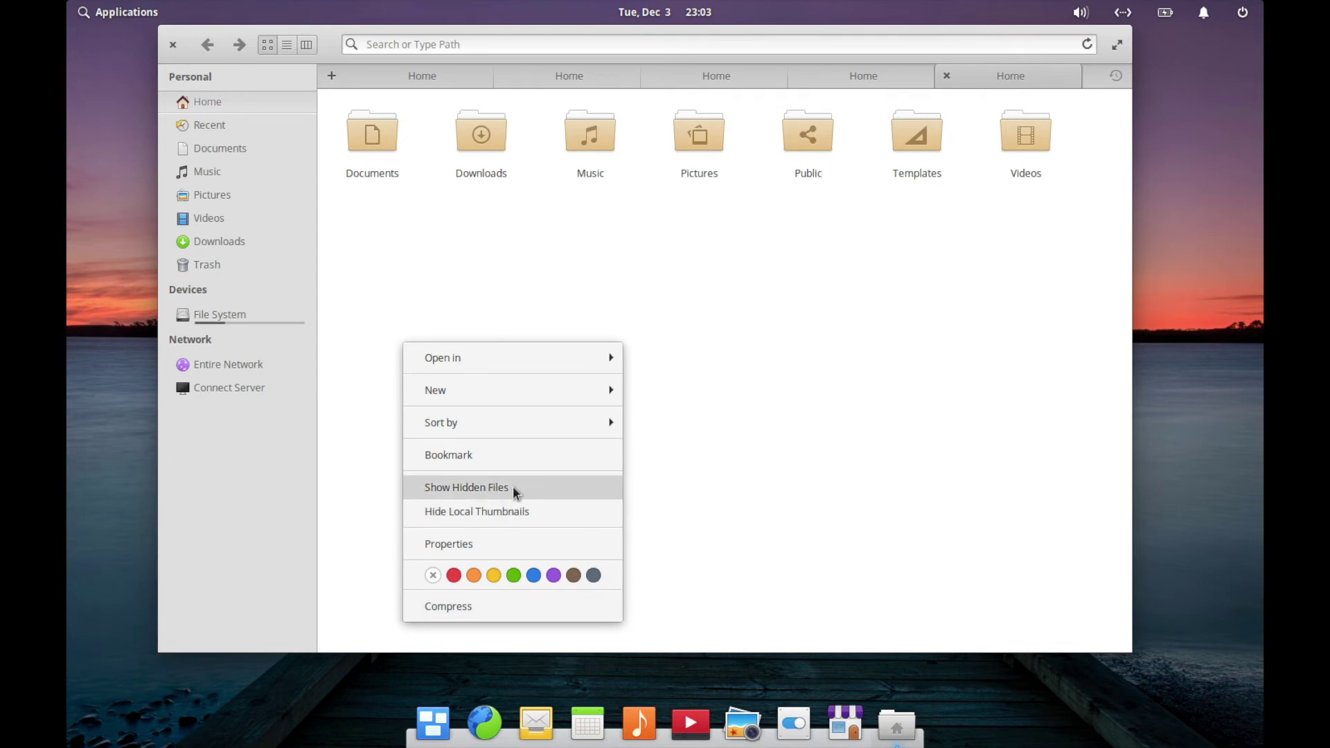
{"action": "mouse_move", "coordinate": [541, 400]}
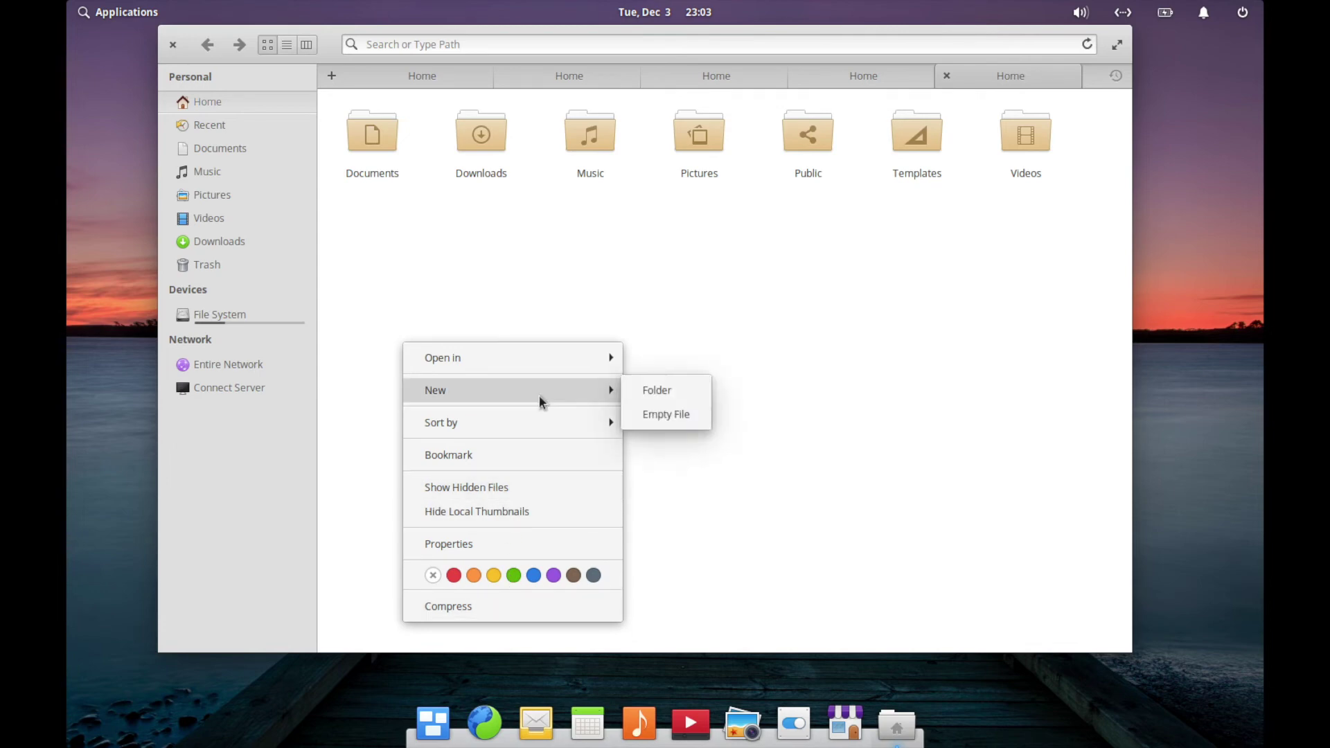
{"action": "left_click", "coordinate": [595, 543]}
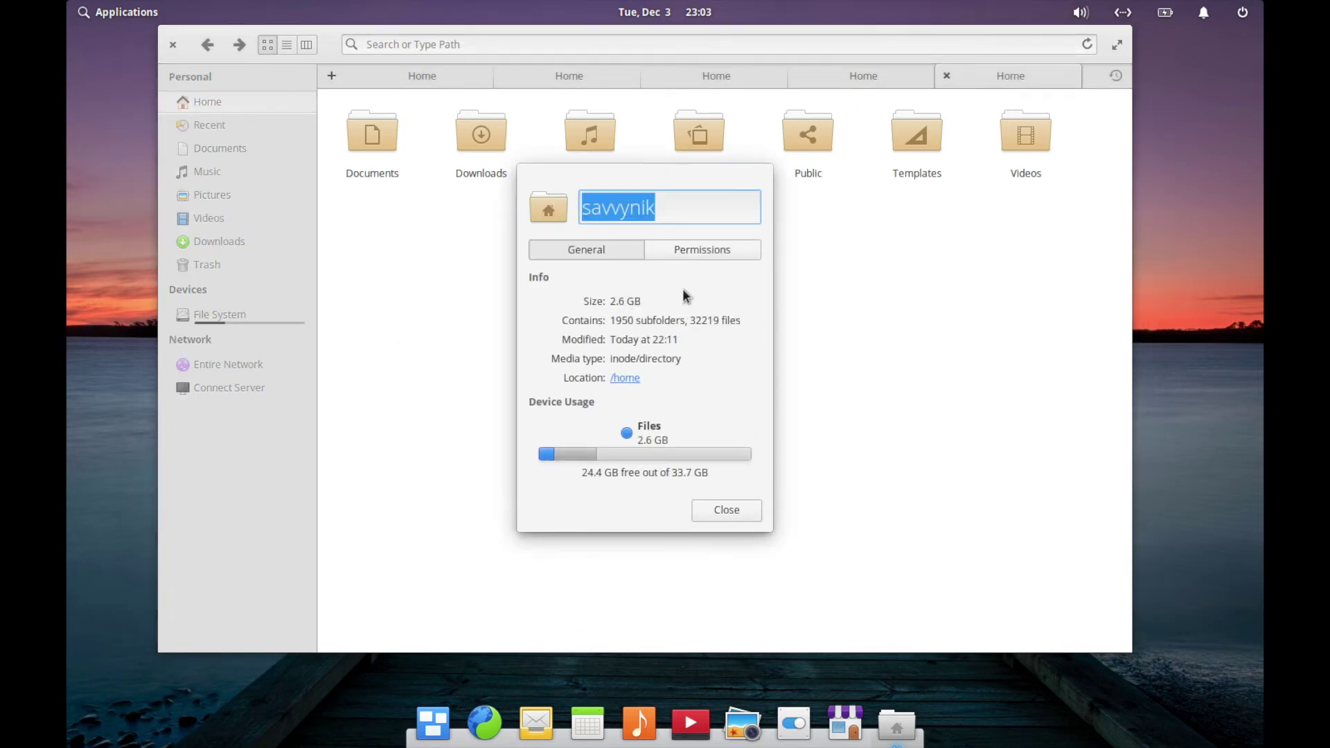
{"action": "left_click", "coordinate": [739, 510]}
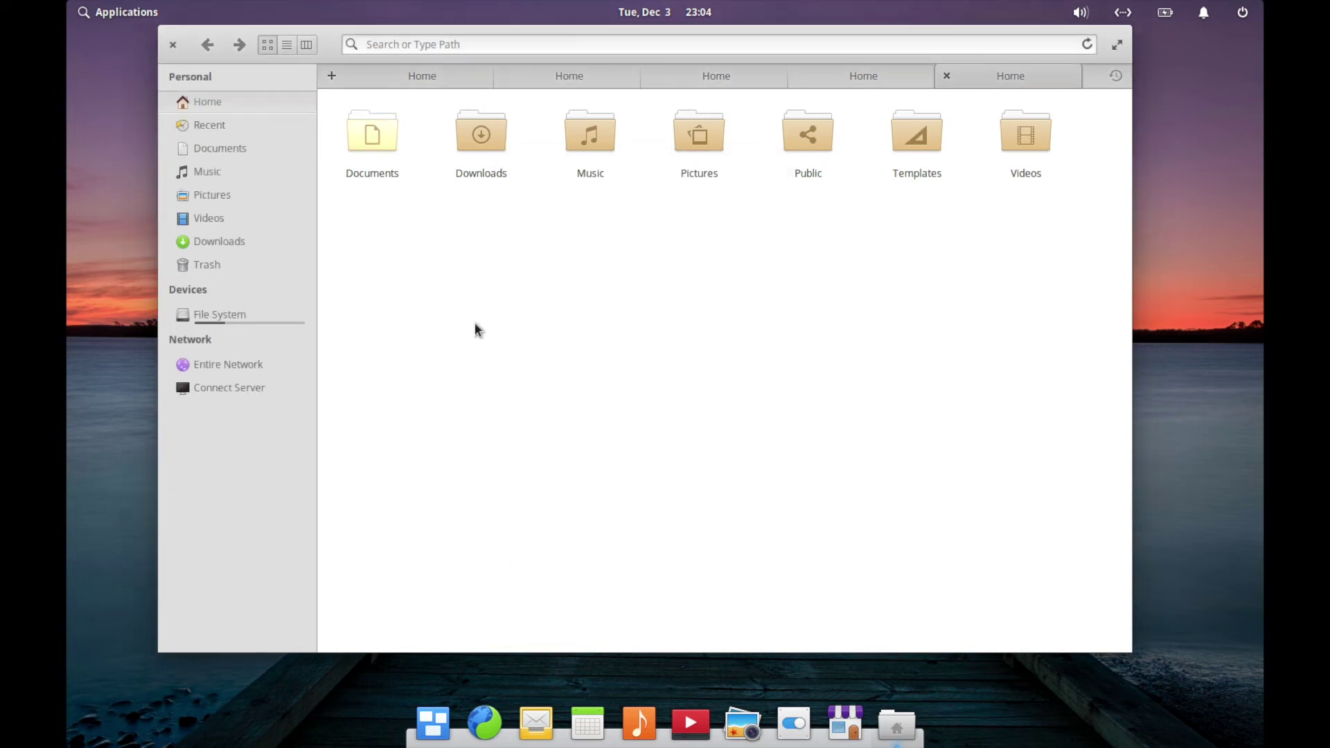
{"action": "left_click", "coordinate": [173, 45]}
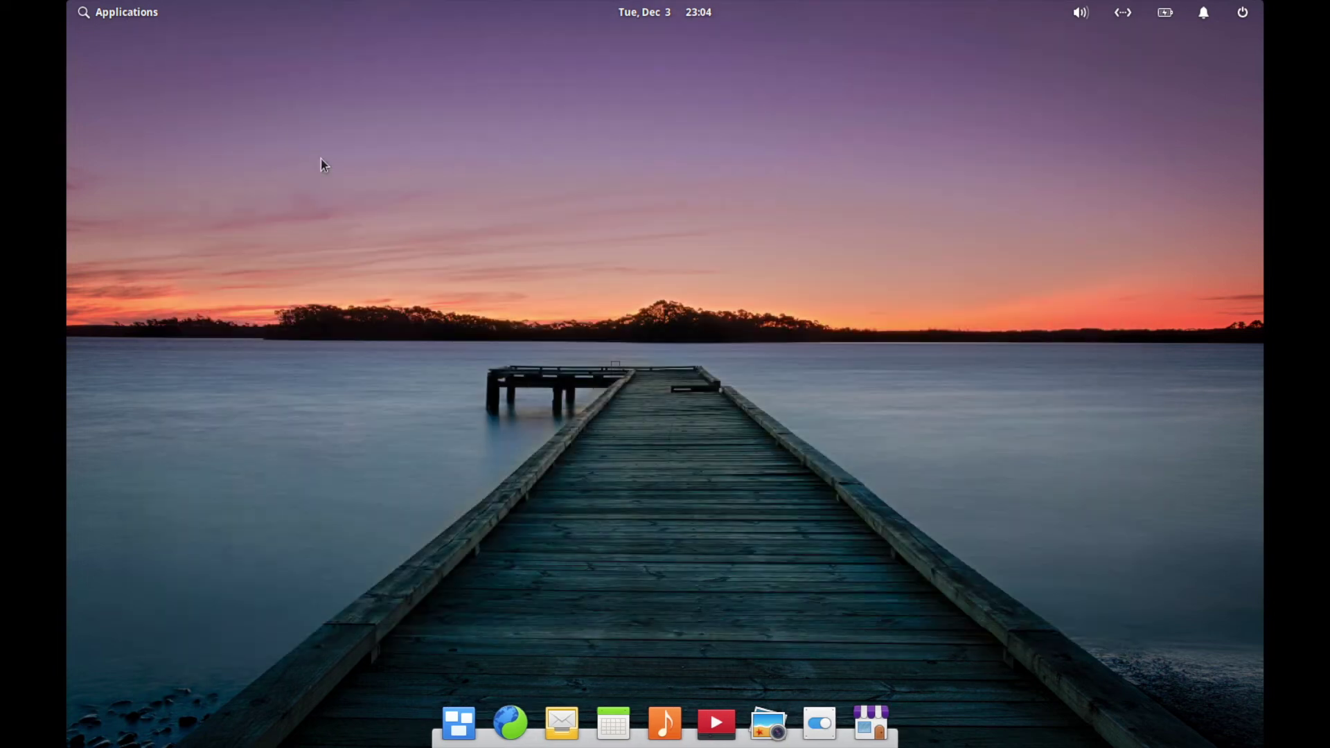
Step: Launch Terminal by searching 'term' in the Applications menu
{"action": "left_click", "coordinate": [132, 12]}
{"action": "type", "text": "term"}
{"action": "key", "text": "Return"}
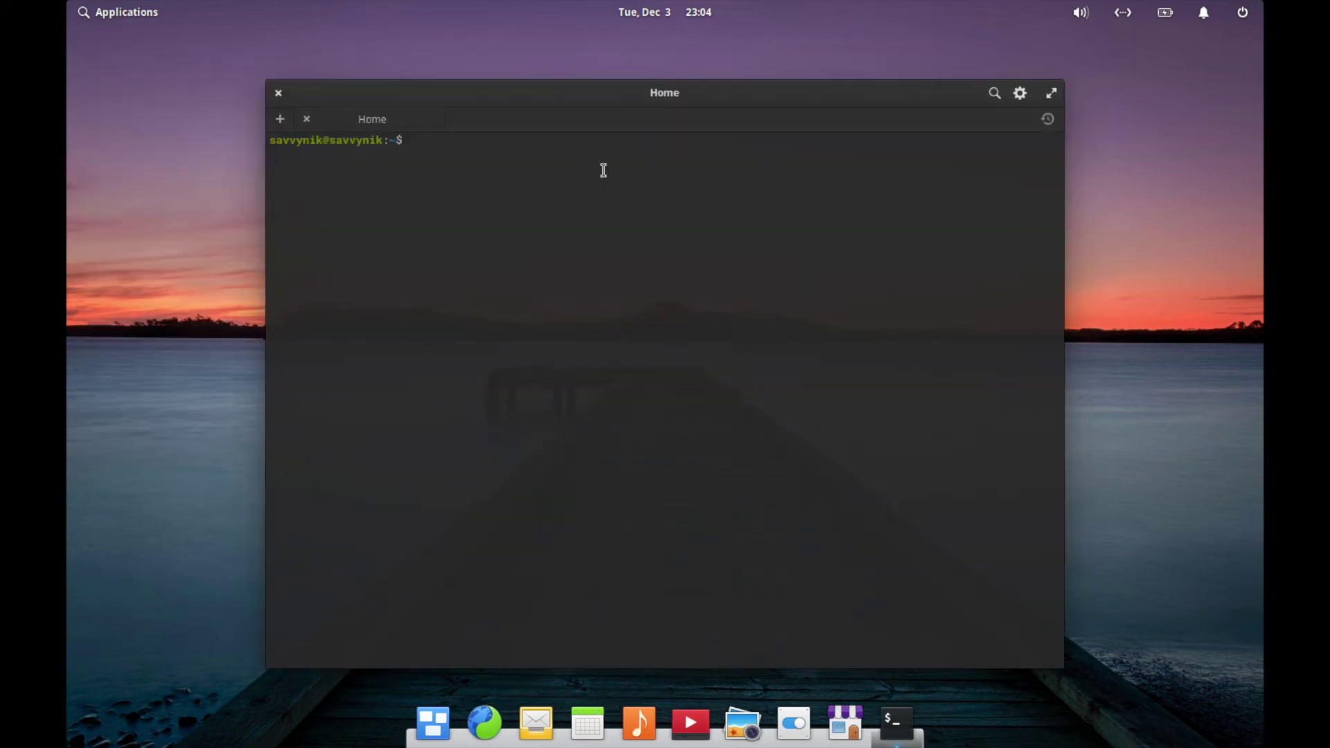
Step: Move the terminal window up slightly and run ls -al in the Home folder
{"action": "left_click", "coordinate": [574, 97]}
{"action": "left_click_drag", "start_coordinate": [577, 101], "coordinate": [581, 65]}
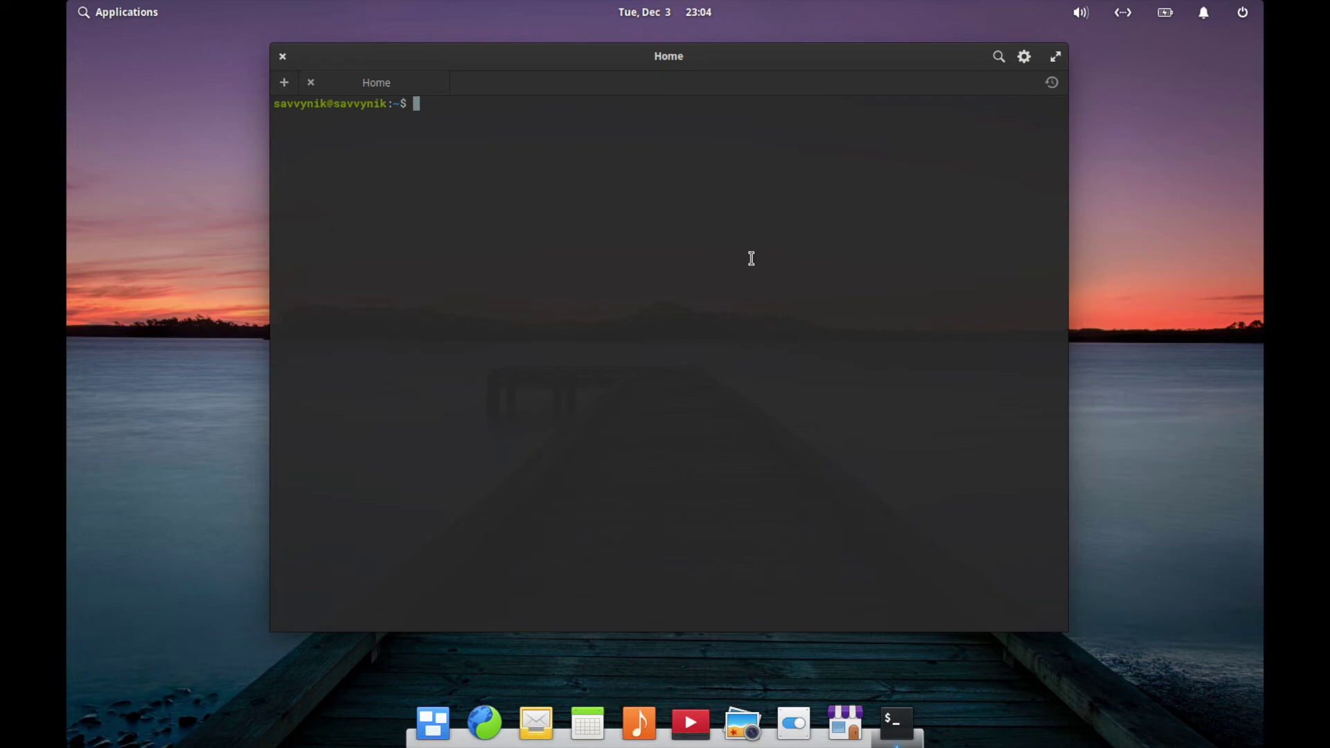
{"action": "type", "text": "ls -al"}
{"action": "key", "text": "Return"}
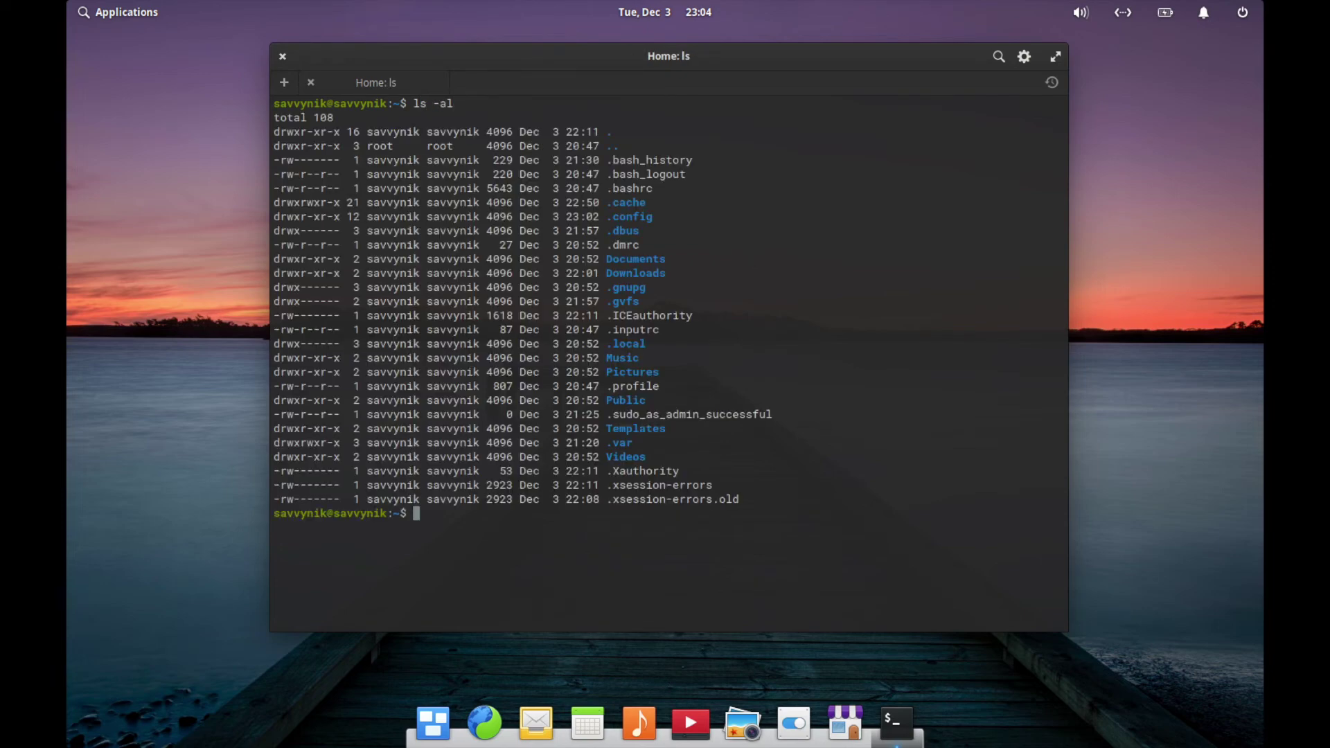
Step: Zoom the terminal text to 150% from the appearance settings
{"action": "right_click", "coordinate": [554, 52]}
{"action": "left_click", "coordinate": [1024, 56]}
{"action": "left_click", "coordinate": [1019, 97]}
{"action": "left_click", "coordinate": [1019, 98]}
{"action": "left_click", "coordinate": [1019, 98]}
{"action": "left_click", "coordinate": [1024, 98]}
{"action": "left_click", "coordinate": [1023, 98]}
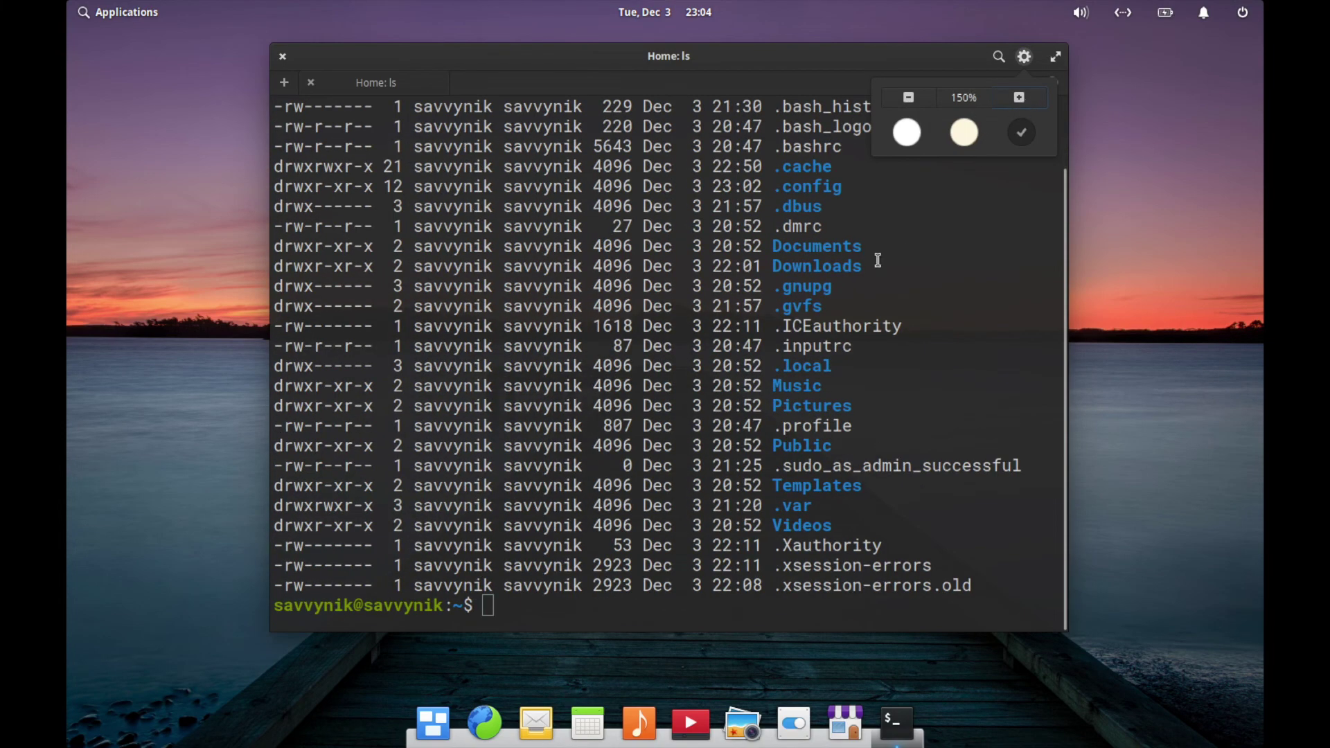
Step: Try the cream and white colour schemes, then return to the dark scheme
{"action": "left_click", "coordinate": [964, 132]}
{"action": "left_click", "coordinate": [908, 133]}
{"action": "left_click", "coordinate": [964, 133]}
{"action": "left_click", "coordinate": [1016, 139]}
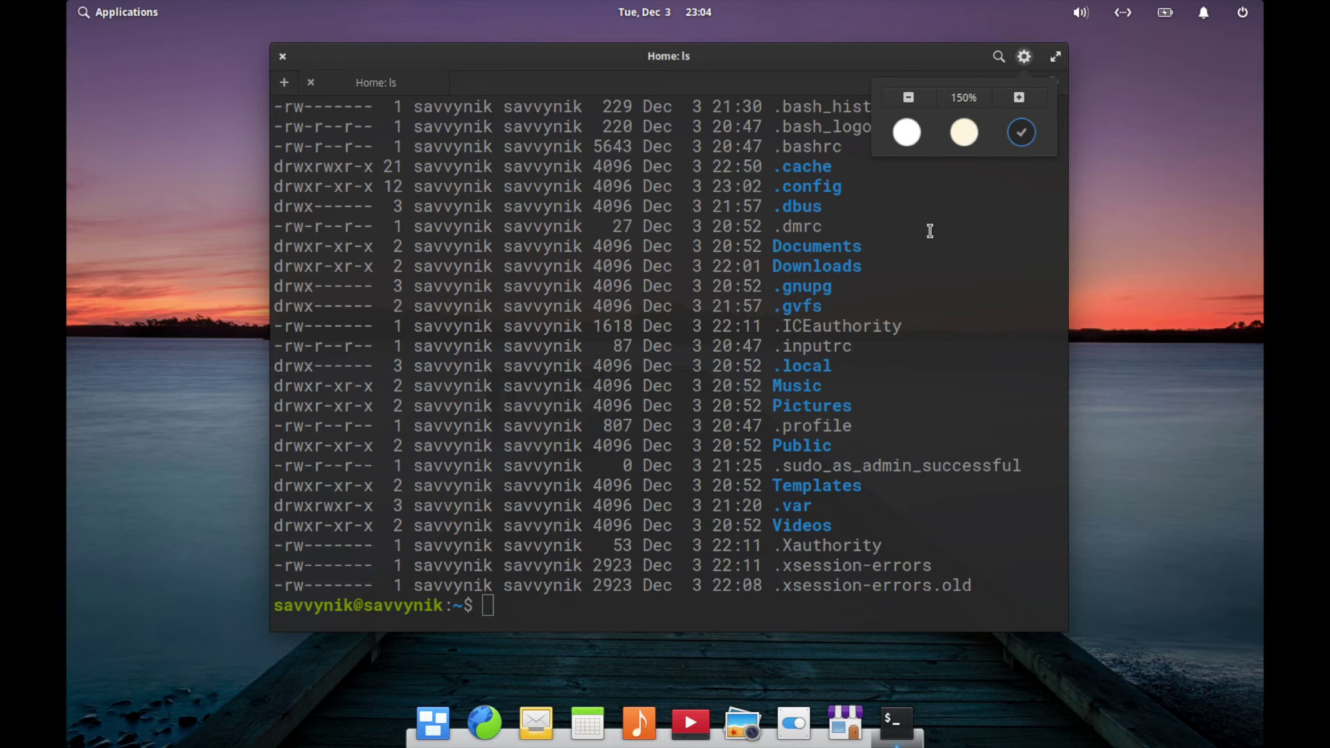
{"action": "left_click", "coordinate": [892, 253]}
Step: Highlight the ls -al command and the .cache through .dbus lines in the listing
{"action": "scroll", "coordinate": [892, 254], "scroll_direction": "up", "scroll_amount": 2}
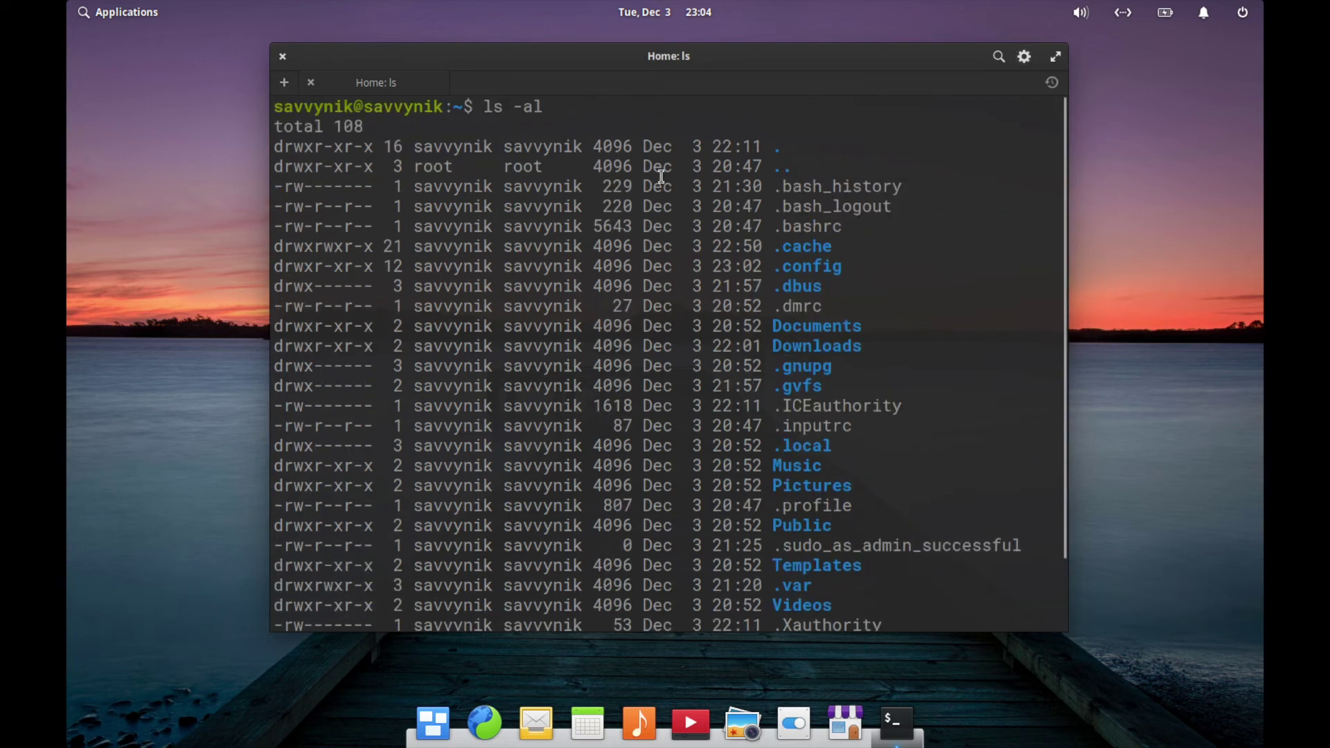
{"action": "left_click", "coordinate": [477, 109]}
{"action": "left_click_drag", "start_coordinate": [476, 109], "coordinate": [542, 109]}
{"action": "left_click", "coordinate": [558, 131]}
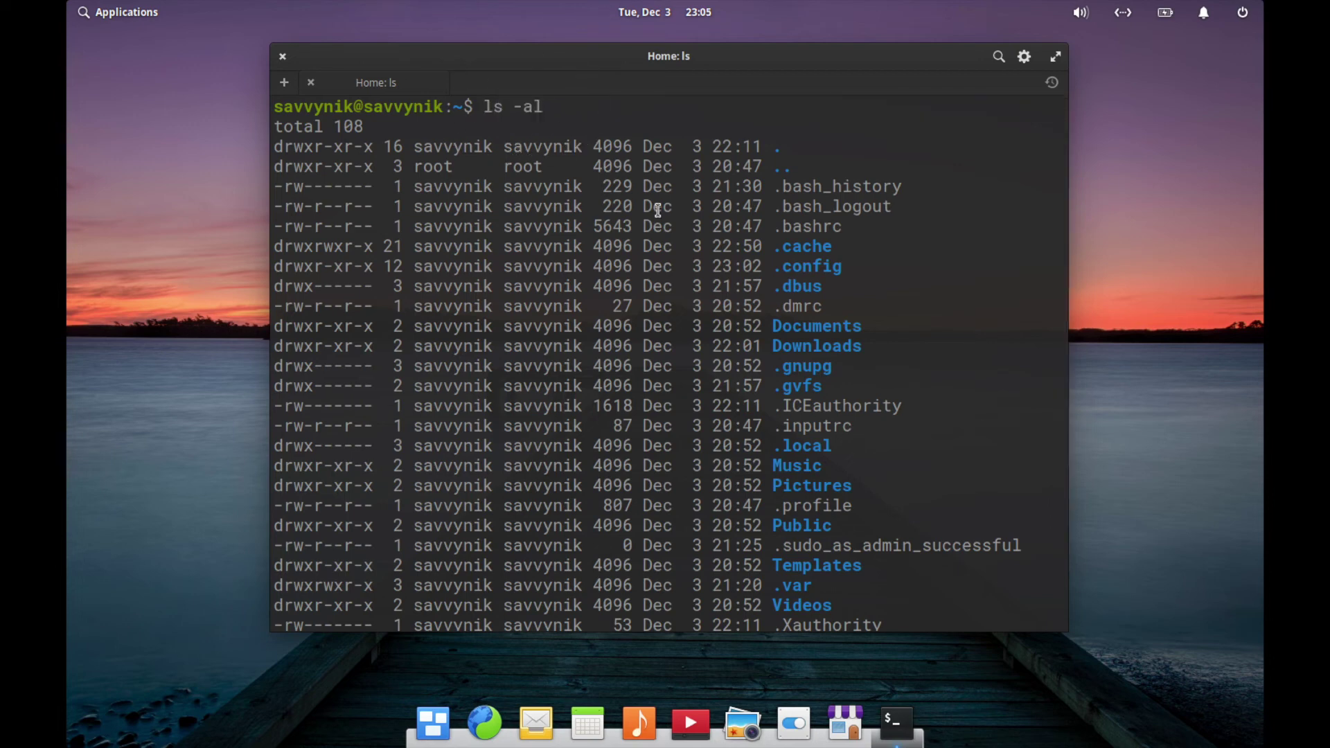
{"action": "left_click_drag", "start_coordinate": [774, 247], "coordinate": [831, 287]}
{"action": "left_click", "coordinate": [832, 287]}
{"action": "left_click_drag", "start_coordinate": [832, 286], "coordinate": [776, 247]}
{"action": "left_click", "coordinate": [835, 287]}
Step: Highlight the word Documents in the listing, then scroll back to the end of the output
{"action": "left_click", "coordinate": [804, 272]}
{"action": "left_click", "coordinate": [772, 325]}
{"action": "double_click", "coordinate": [773, 325]}
{"action": "left_click", "coordinate": [871, 348]}
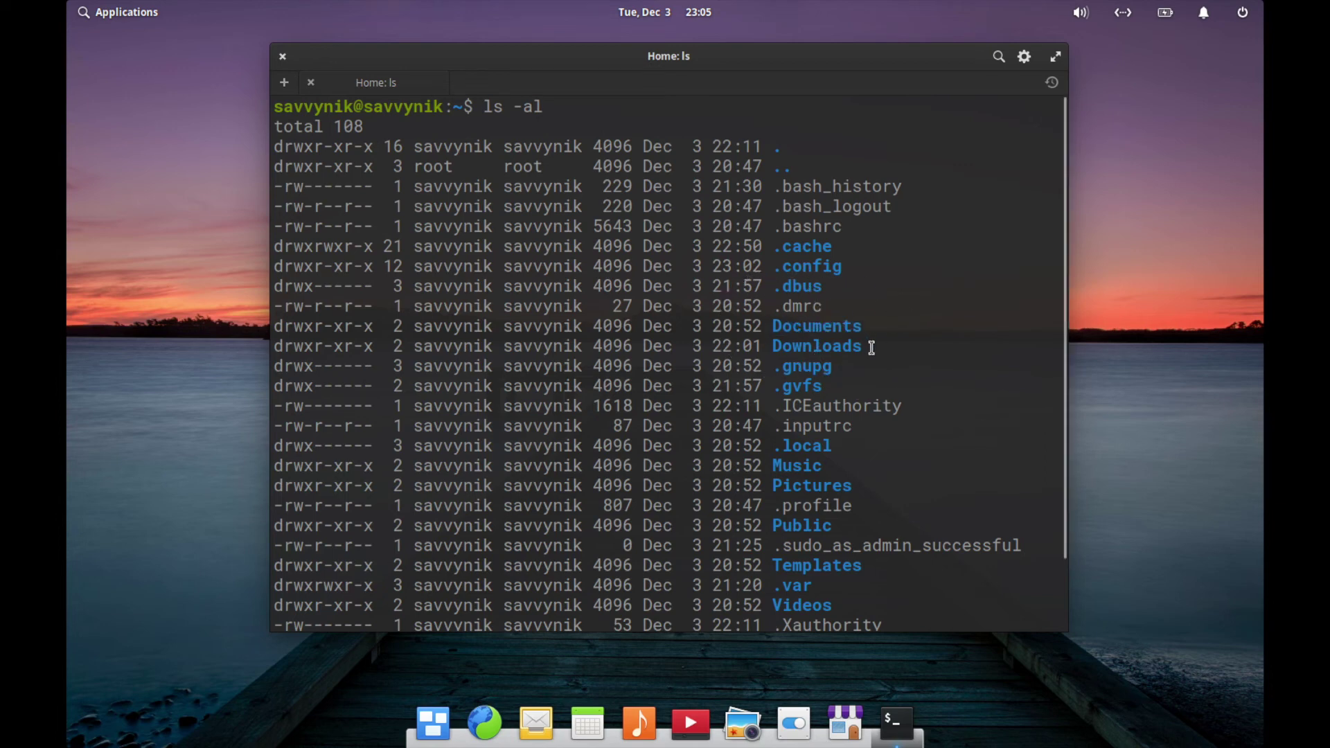
{"action": "scroll", "coordinate": [869, 347], "scroll_direction": "down", "scroll_amount": 3}
{"action": "scroll", "coordinate": [868, 349], "scroll_direction": "up", "scroll_amount": 3}
{"action": "scroll", "coordinate": [876, 386], "scroll_direction": "down", "scroll_amount": 3}
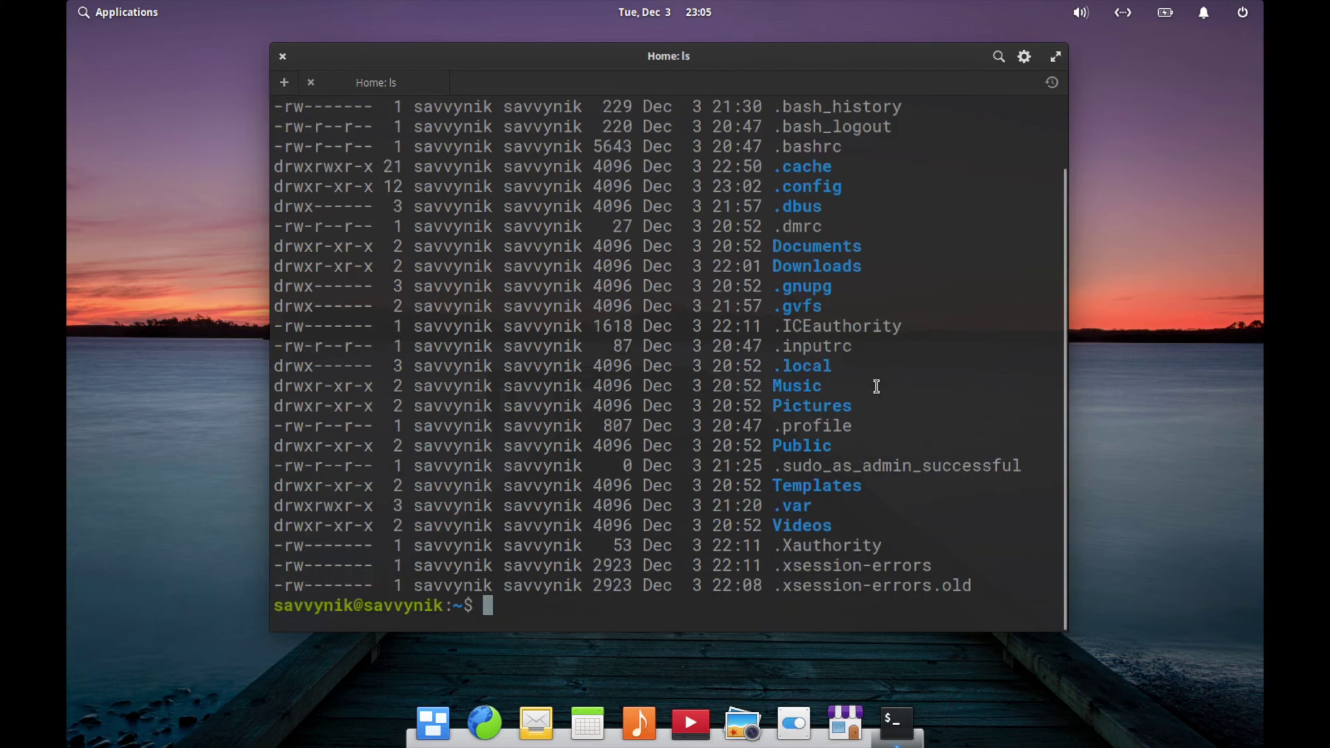
Step: Run sudo su and enter the account password to get a root shell
{"action": "double_click", "coordinate": [326, 608]}
{"action": "left_click", "coordinate": [408, 608]}
{"action": "type", "text": "sudo su"}
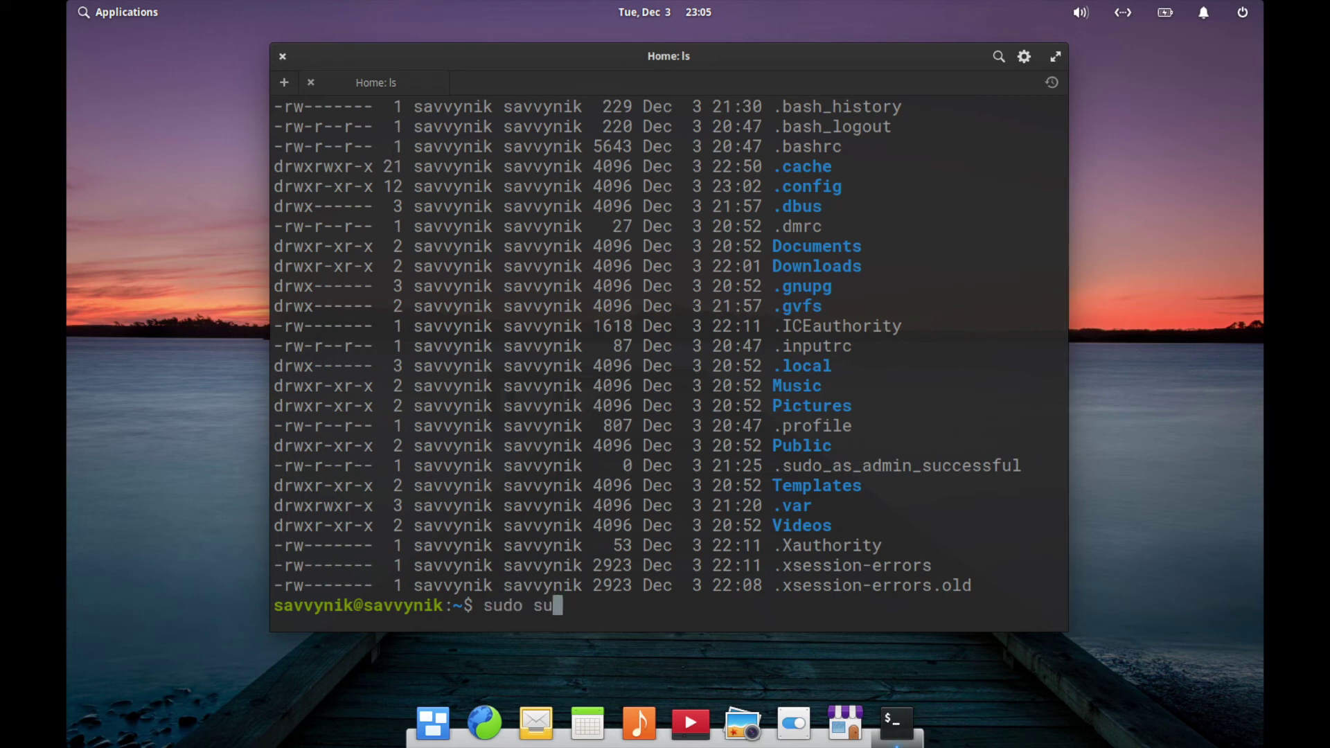
{"action": "key", "text": "Return"}
{"action": "type", "text": "********"}
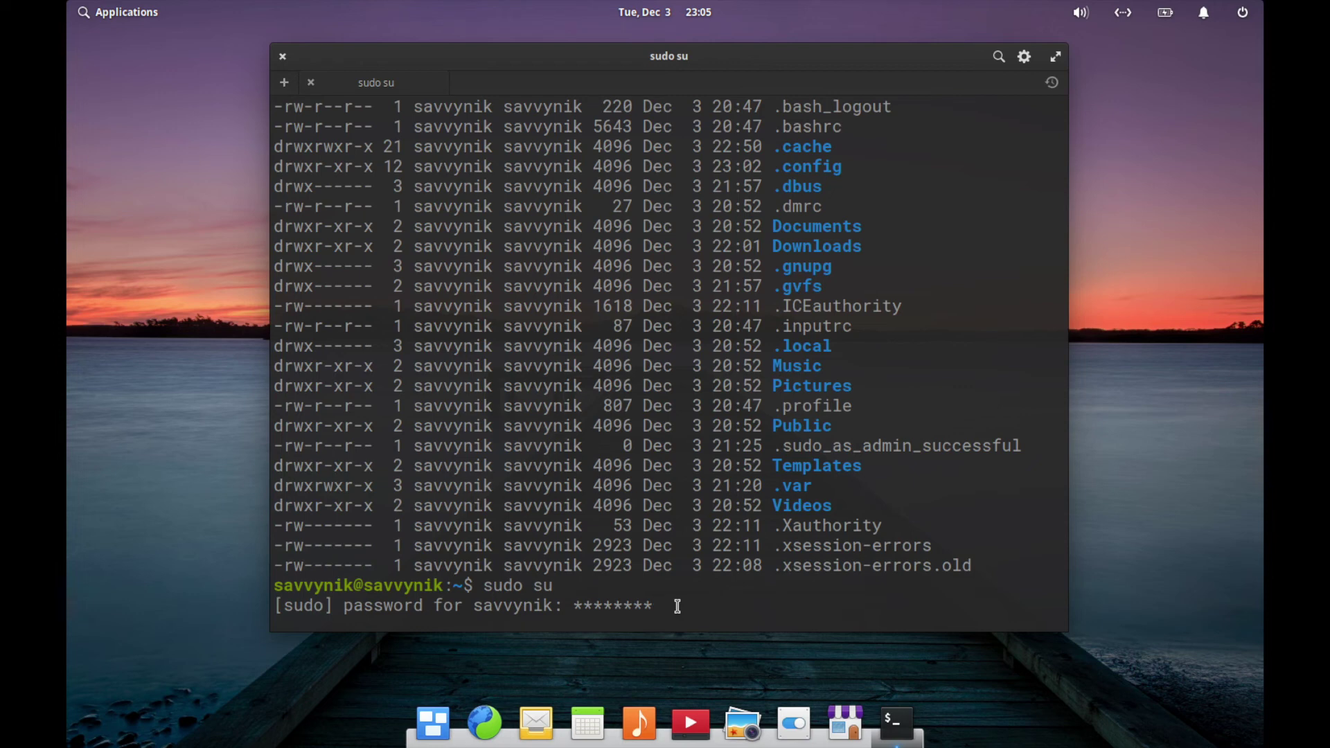
{"action": "key", "text": "Return"}
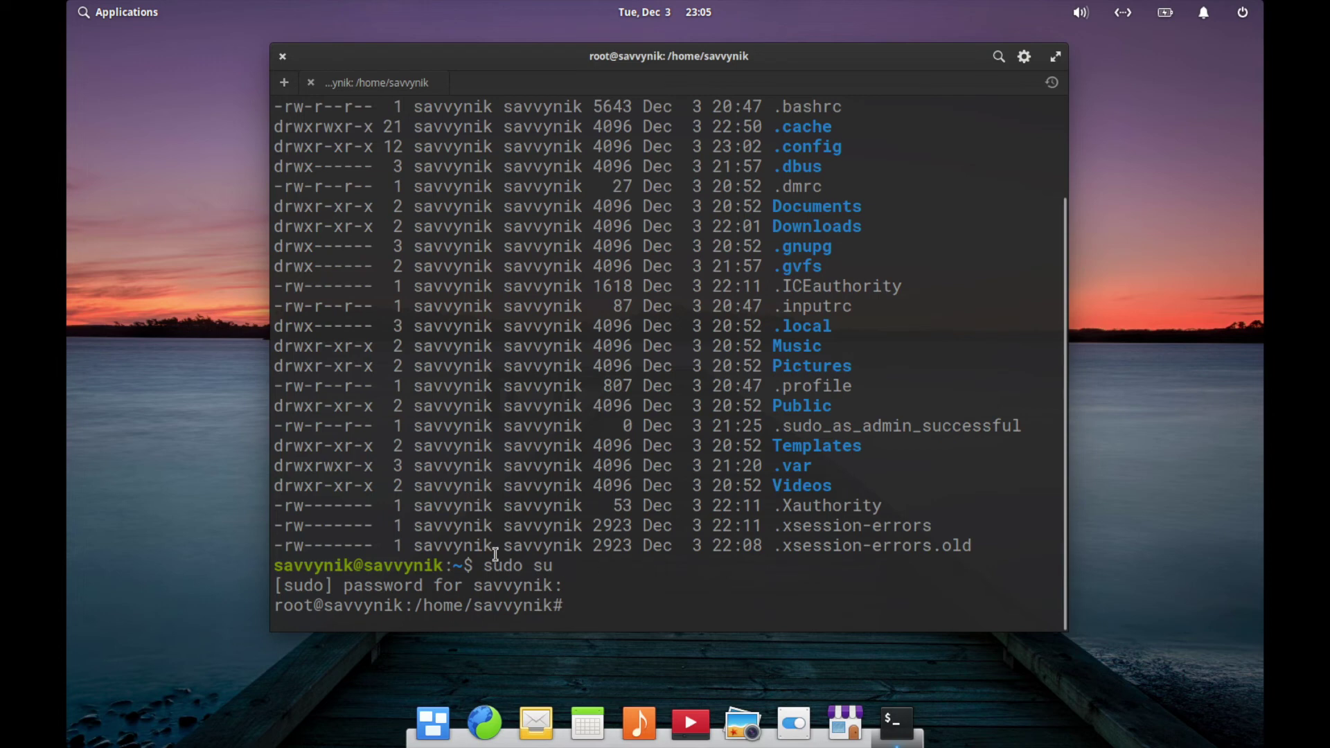
Step: Highlight 'root' in the new prompt, then open a new terminal tab
{"action": "double_click", "coordinate": [304, 607]}
{"action": "left_click", "coordinate": [332, 606]}
{"action": "double_click", "coordinate": [296, 606]}
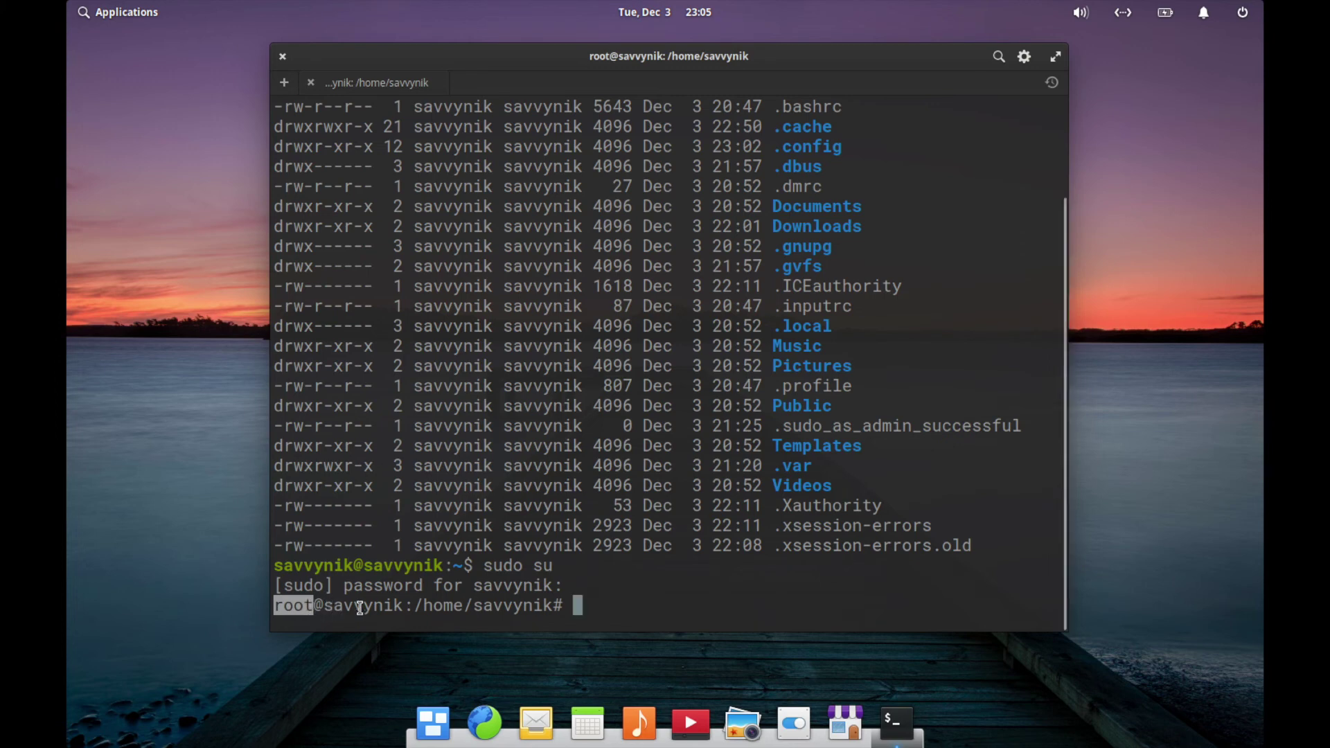
{"action": "left_click", "coordinate": [608, 601]}
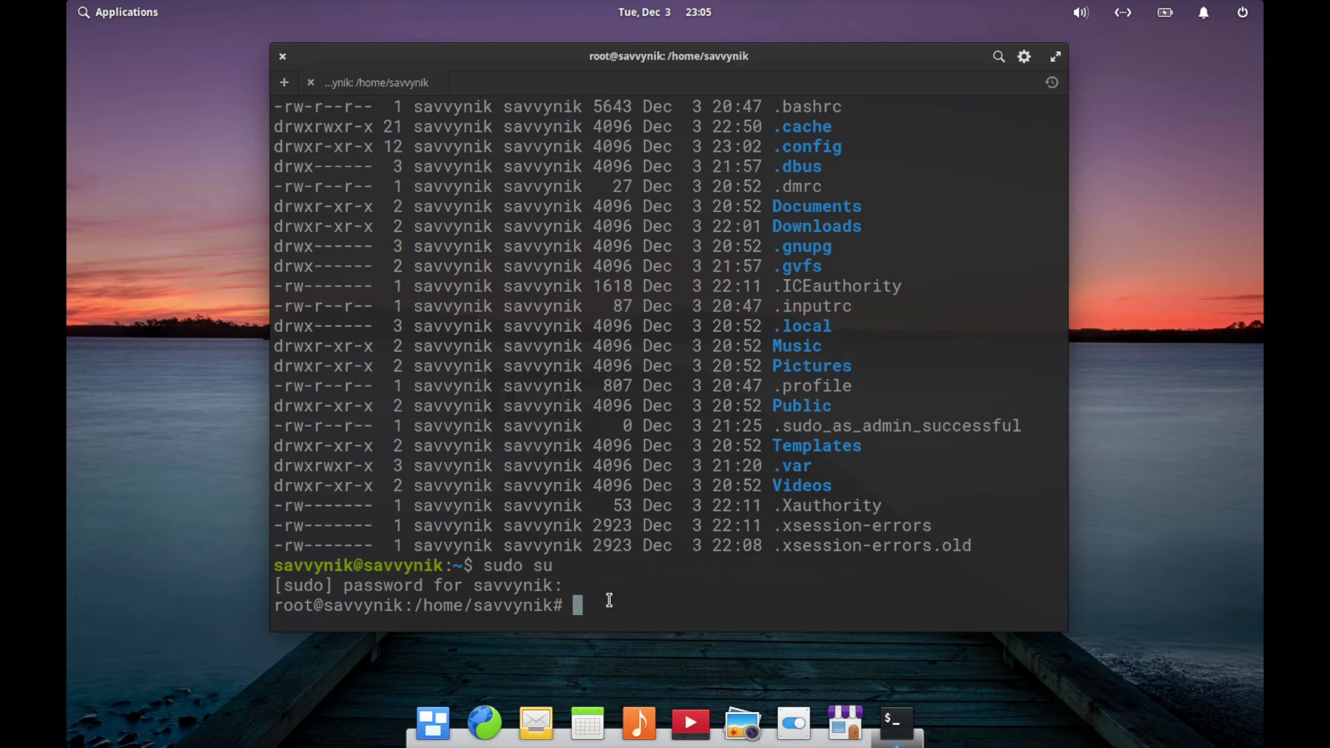
{"action": "left_click", "coordinate": [284, 83]}
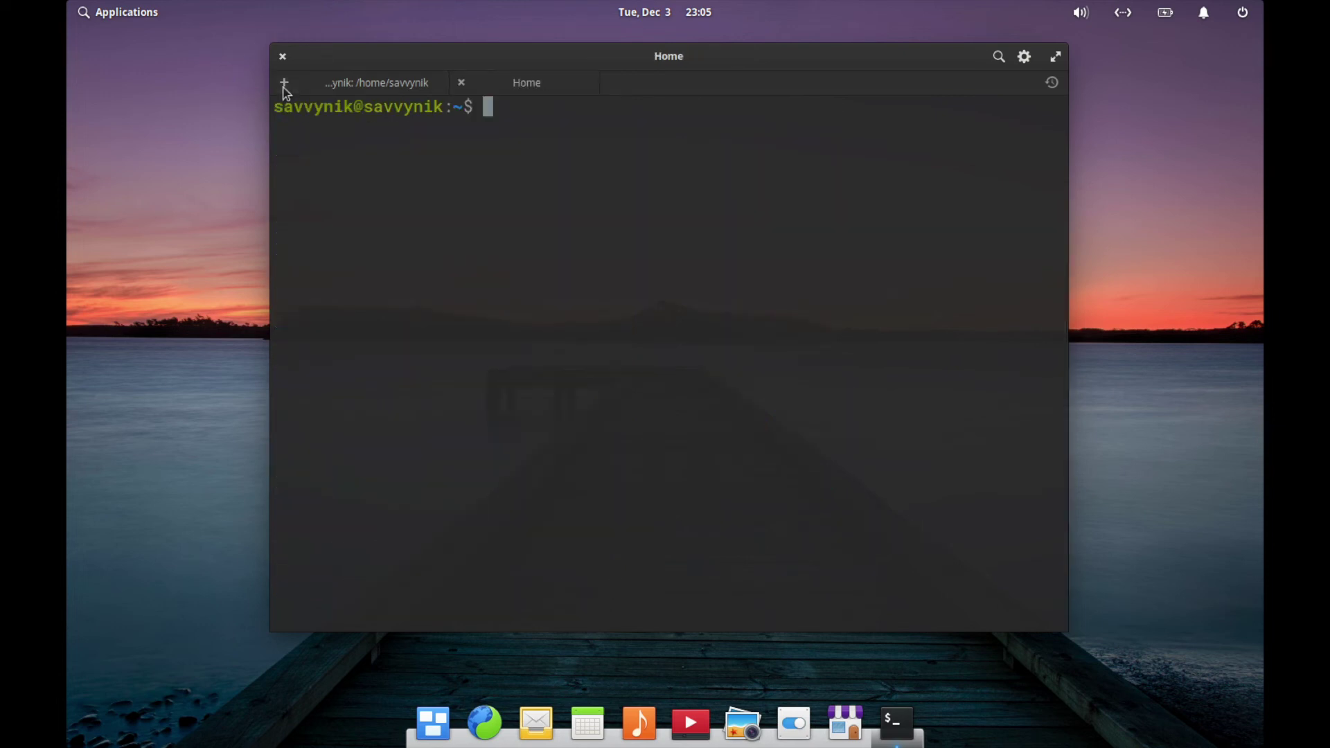
Step: Add two more tabs, highlight the new tab's prompt line, and shift the window slightly left
{"action": "left_click", "coordinate": [284, 84]}
{"action": "left_click", "coordinate": [284, 83]}
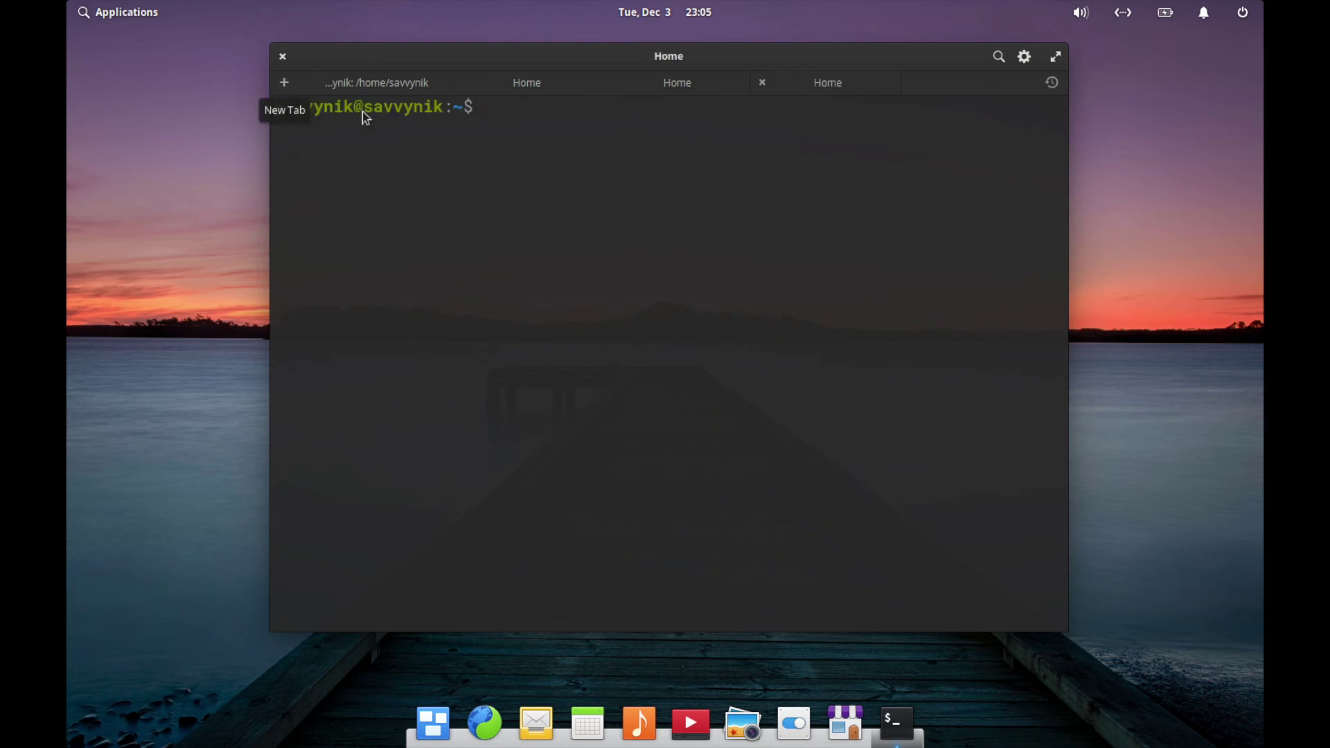
{"action": "left_click", "coordinate": [451, 108]}
{"action": "left_click_drag", "start_coordinate": [451, 109], "coordinate": [276, 109]}
{"action": "left_click_drag", "start_coordinate": [408, 104], "coordinate": [342, 117]}
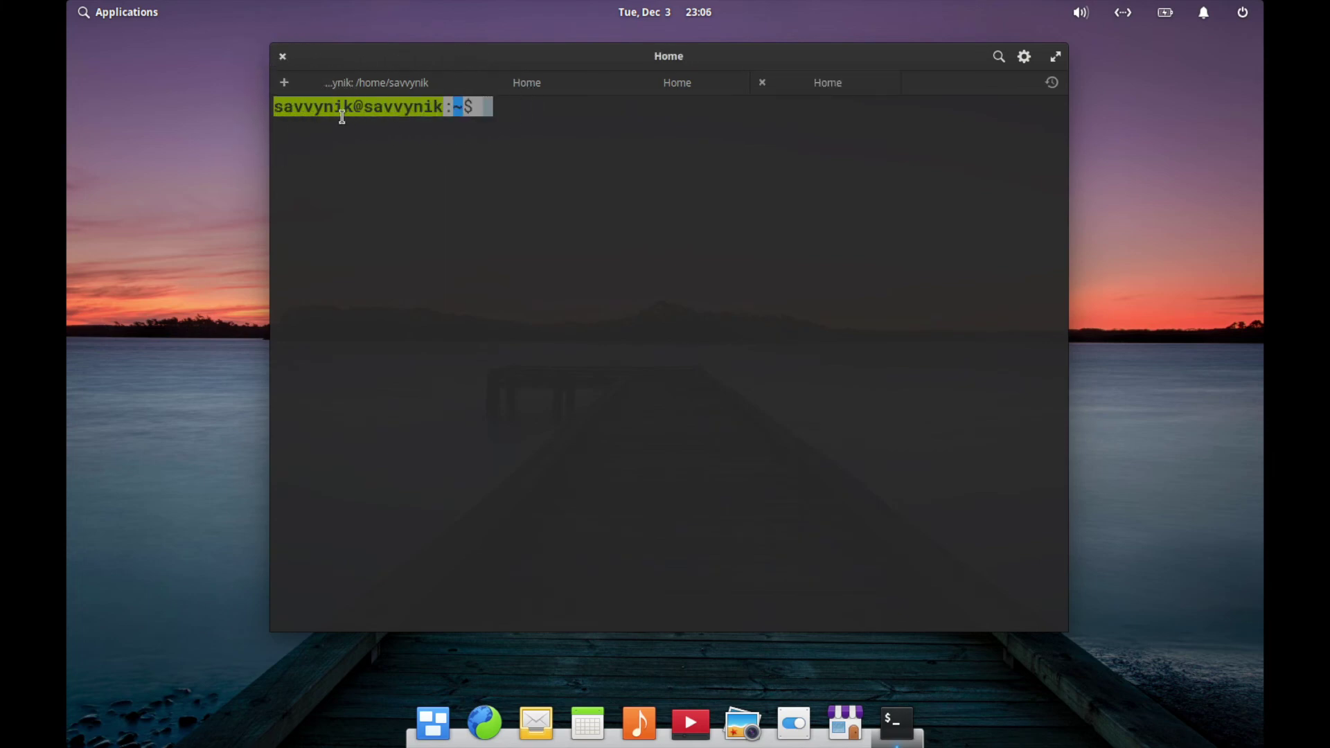
{"action": "left_click", "coordinate": [450, 126]}
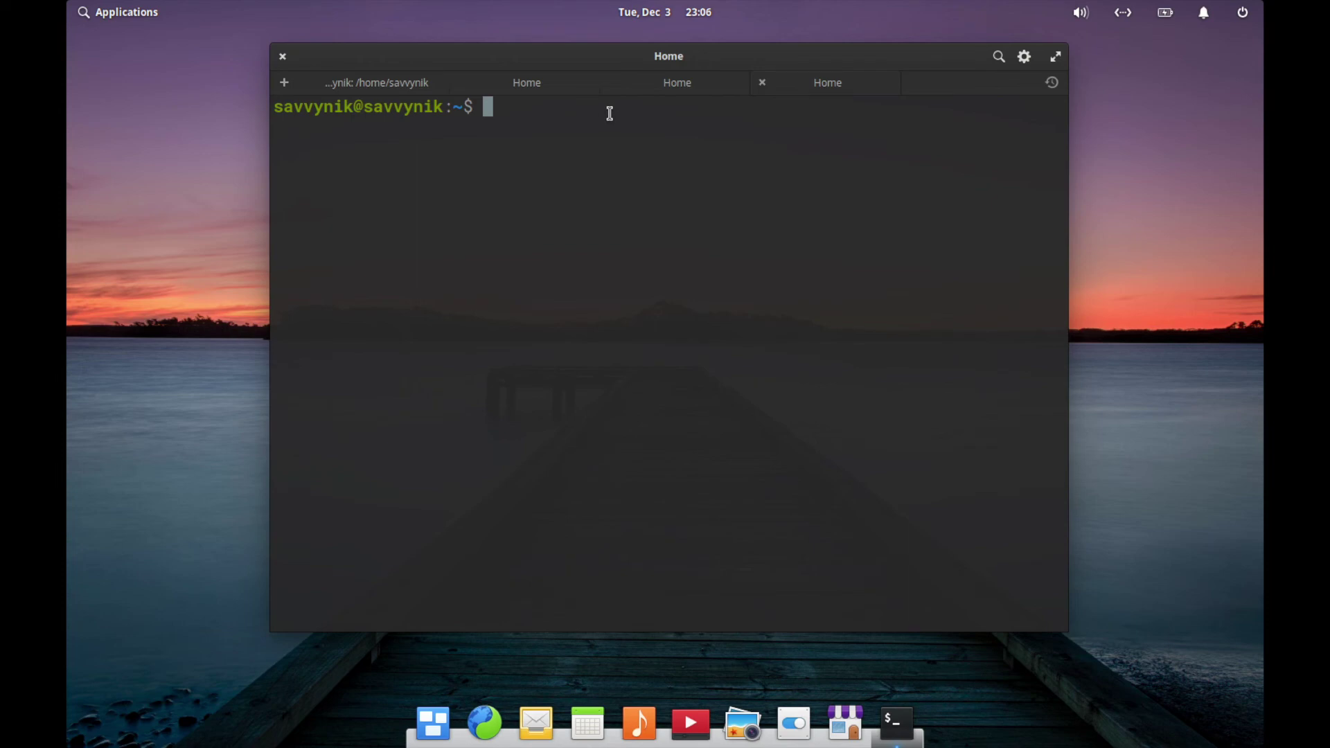
{"action": "left_click_drag", "start_coordinate": [713, 56], "coordinate": [669, 51]}
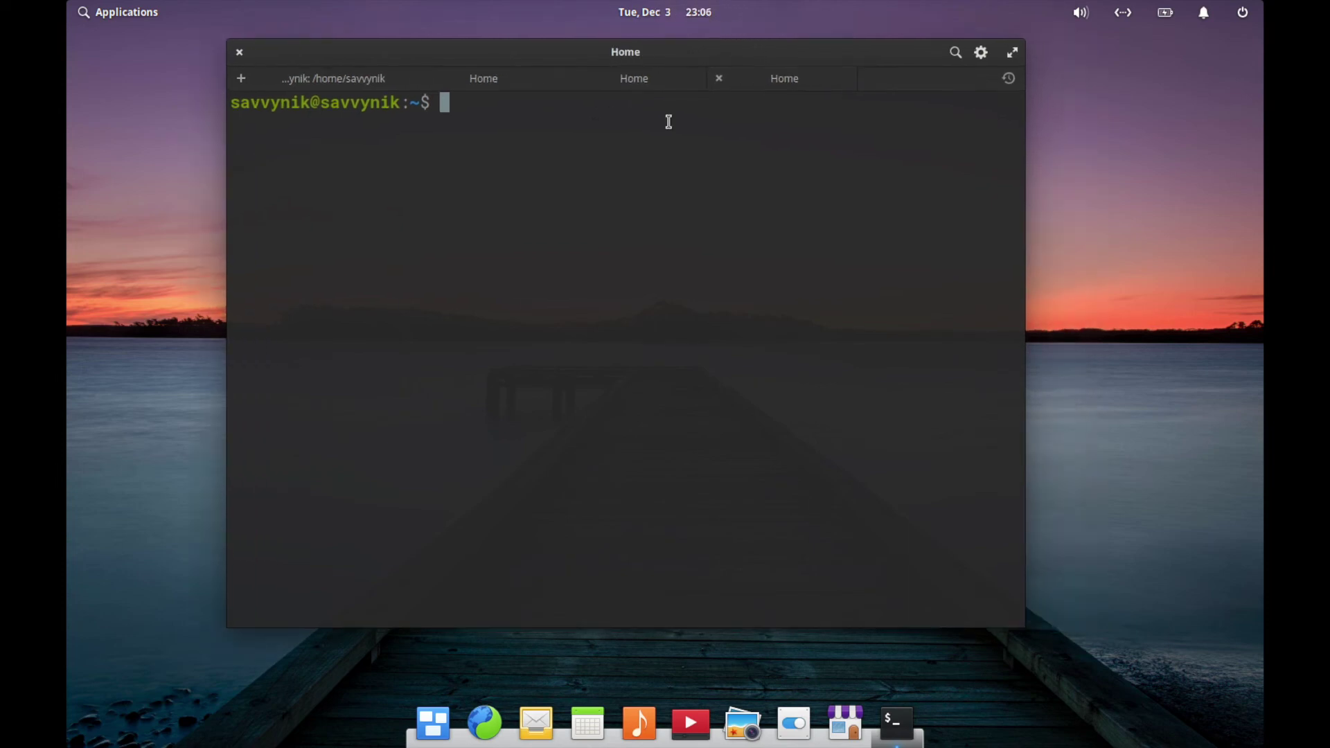